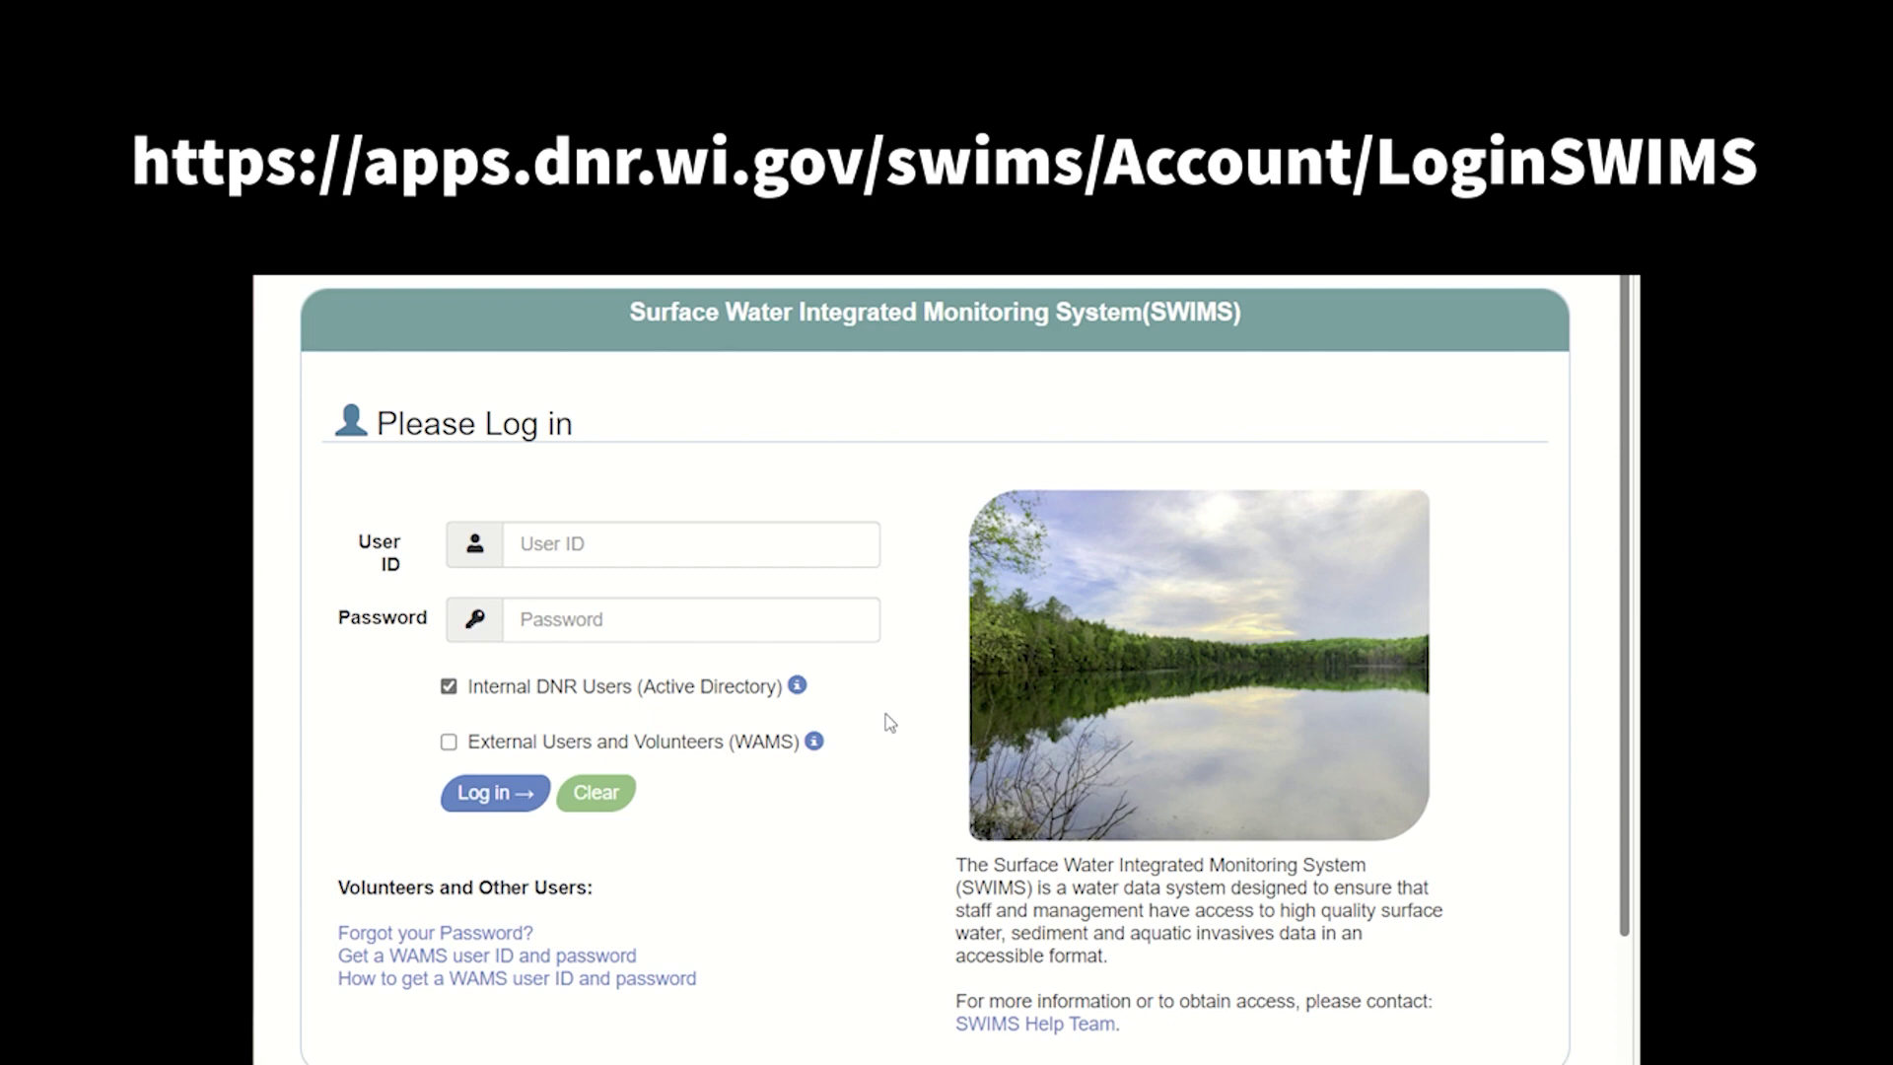
Enter the volunteer user ID and password and choose the External Users and Volunteers (WAMS) login
click(612, 532)
text(examplevol)
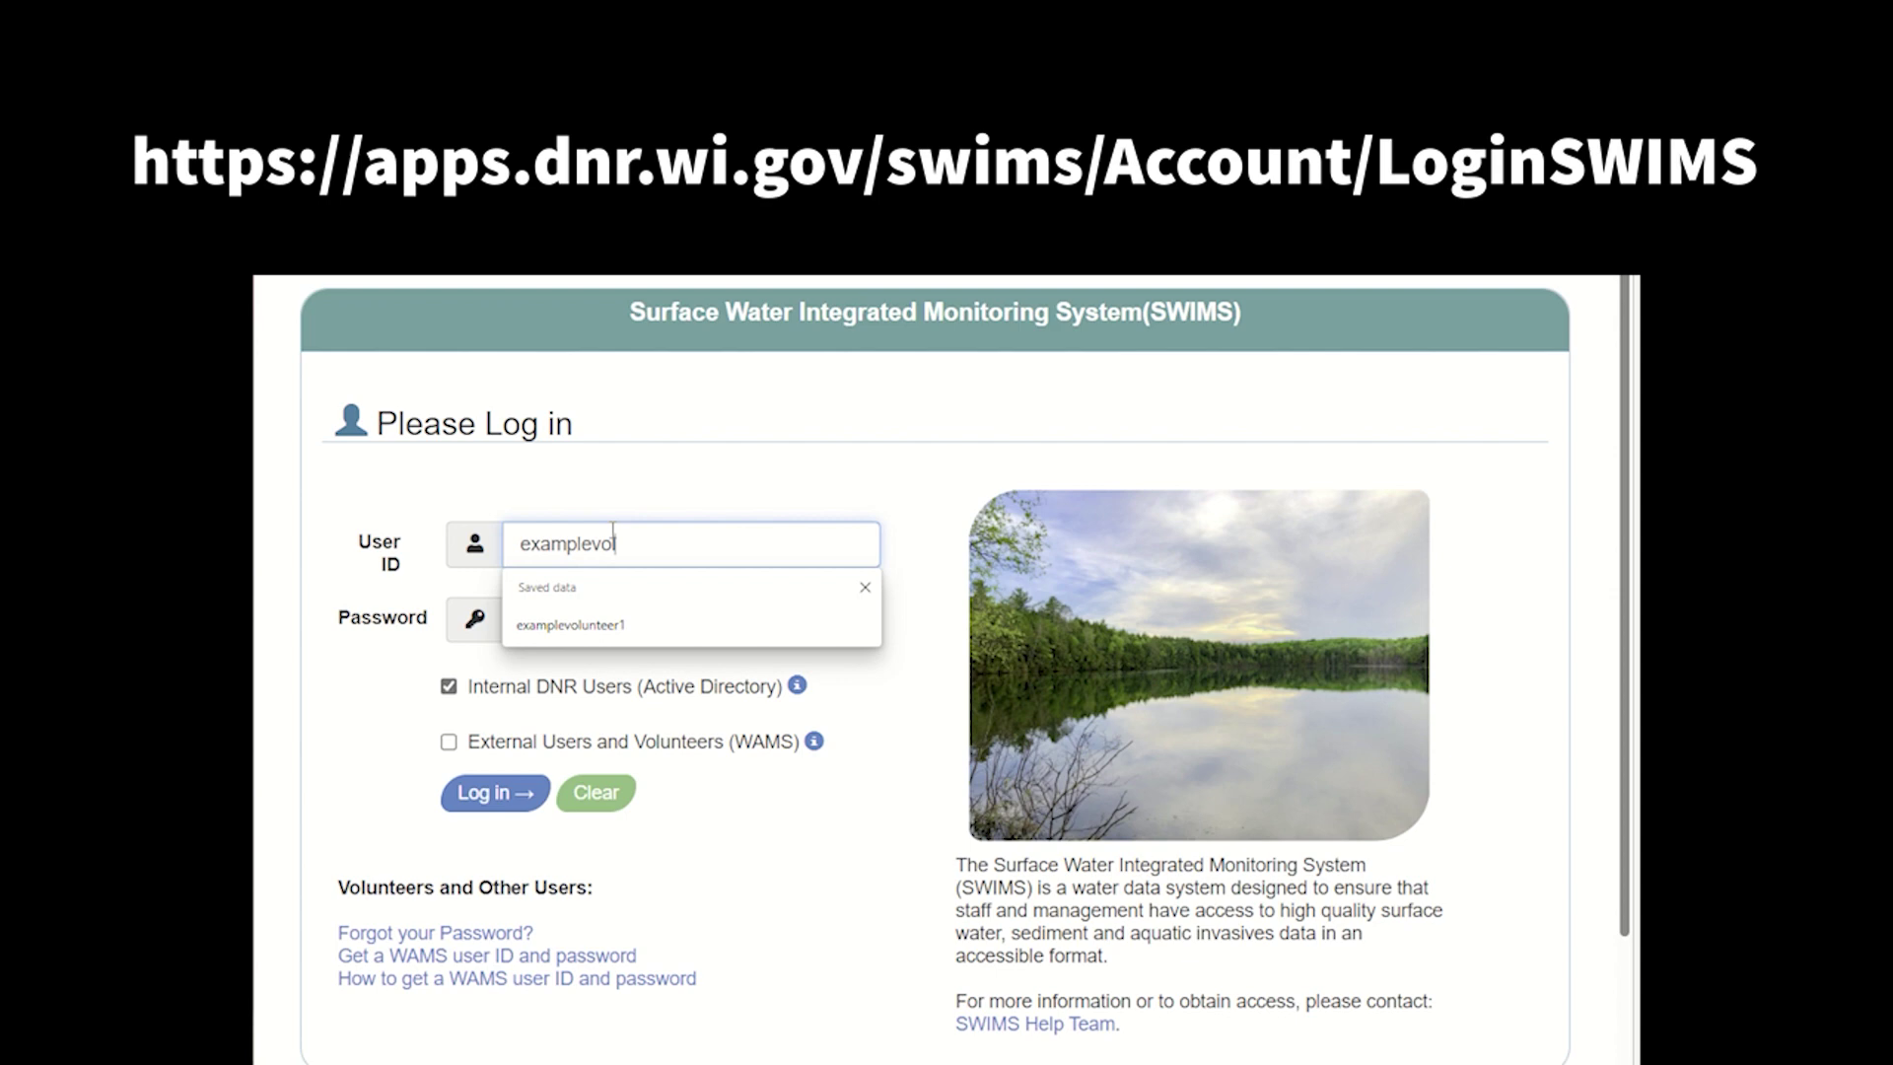
text(unteer1)
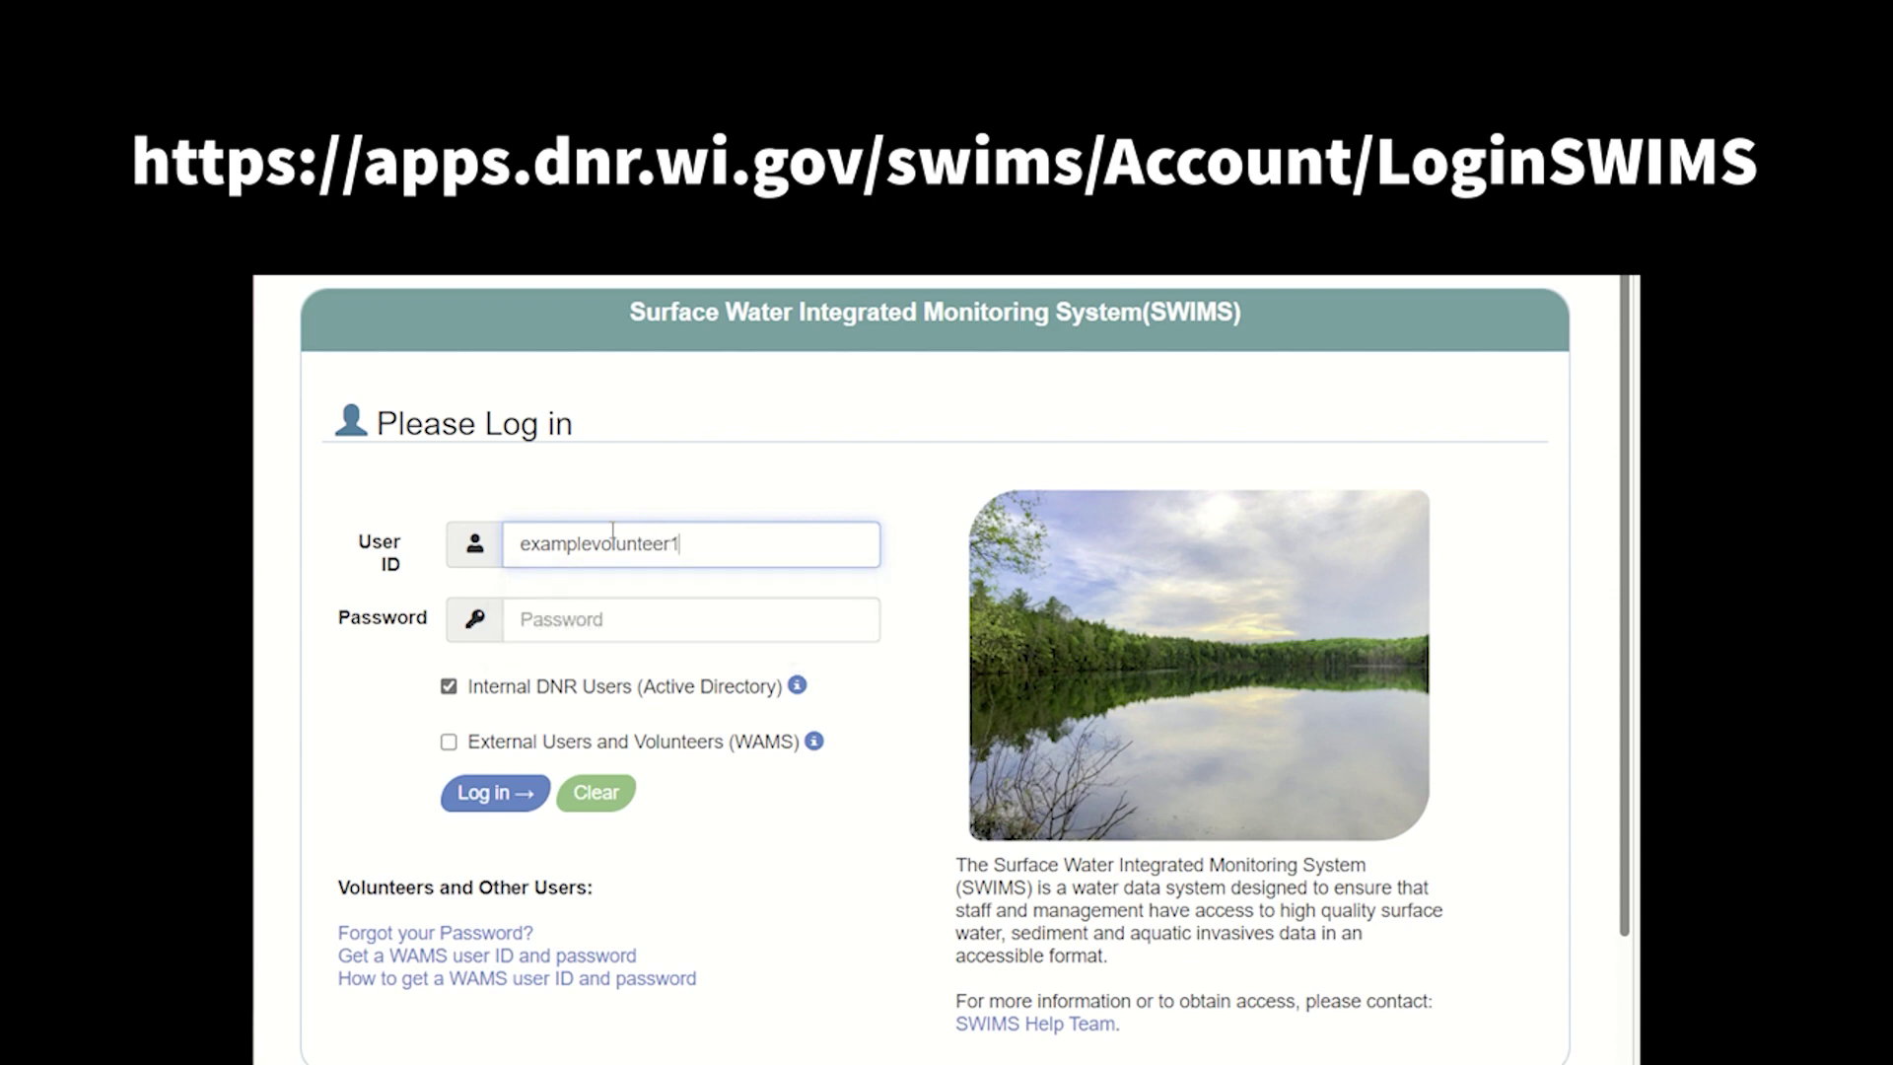
key(Tab)
text(•••••••)
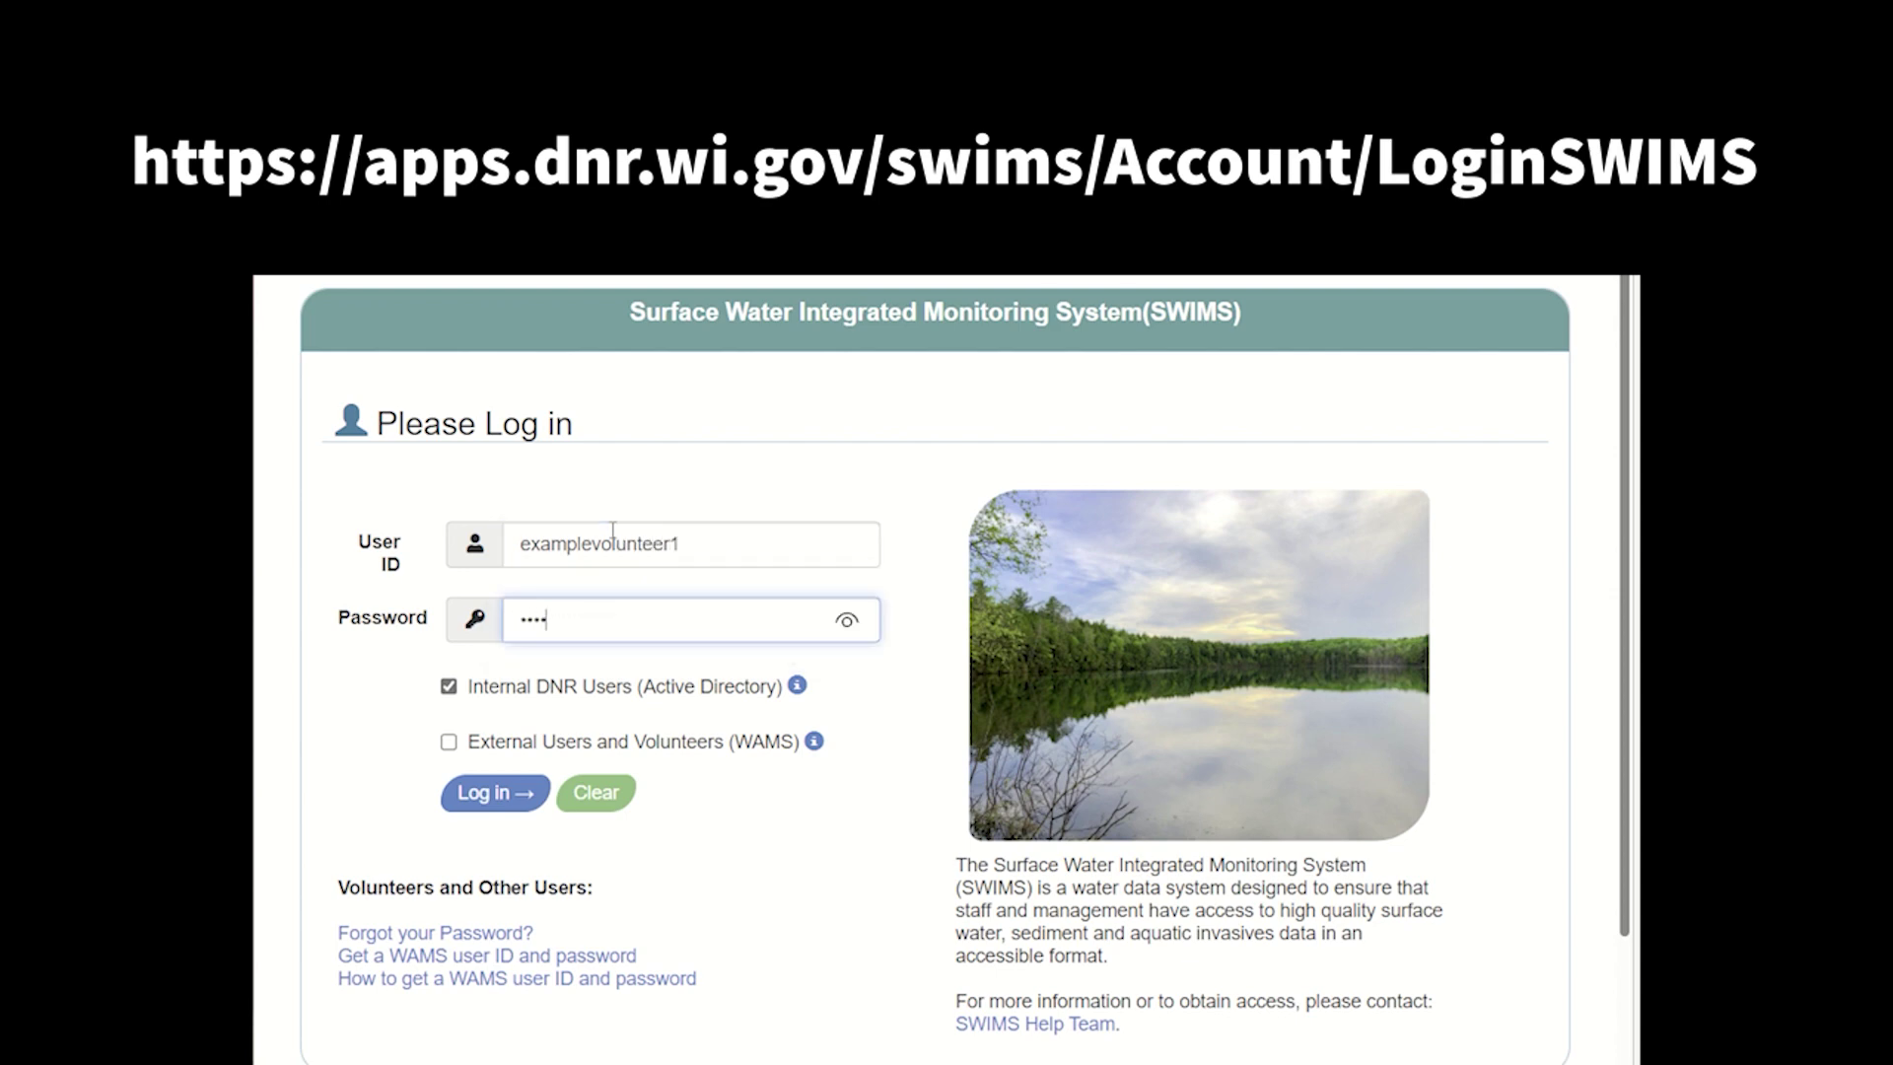
text(••)
click(500, 749)
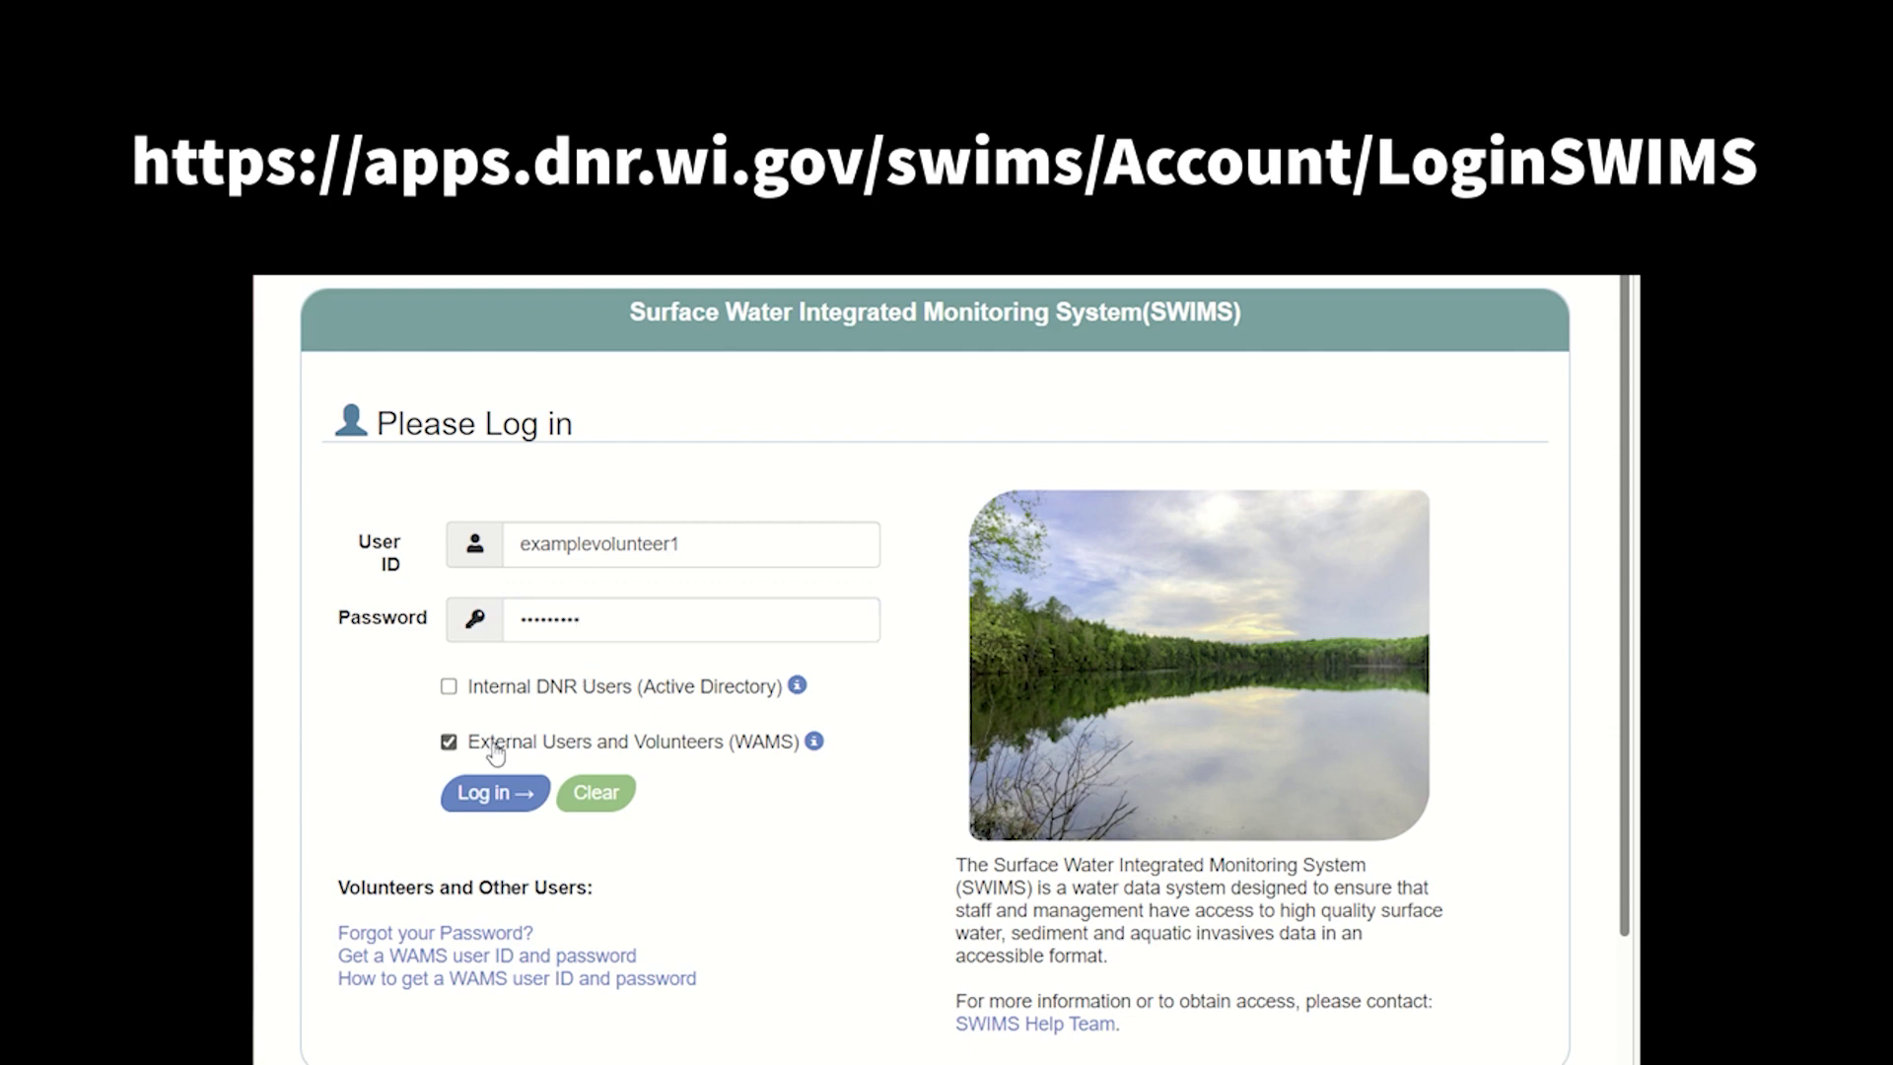
Log in and open a new monitoring data entry for station 504001 - Adams Lake - Deep Hole
click(507, 804)
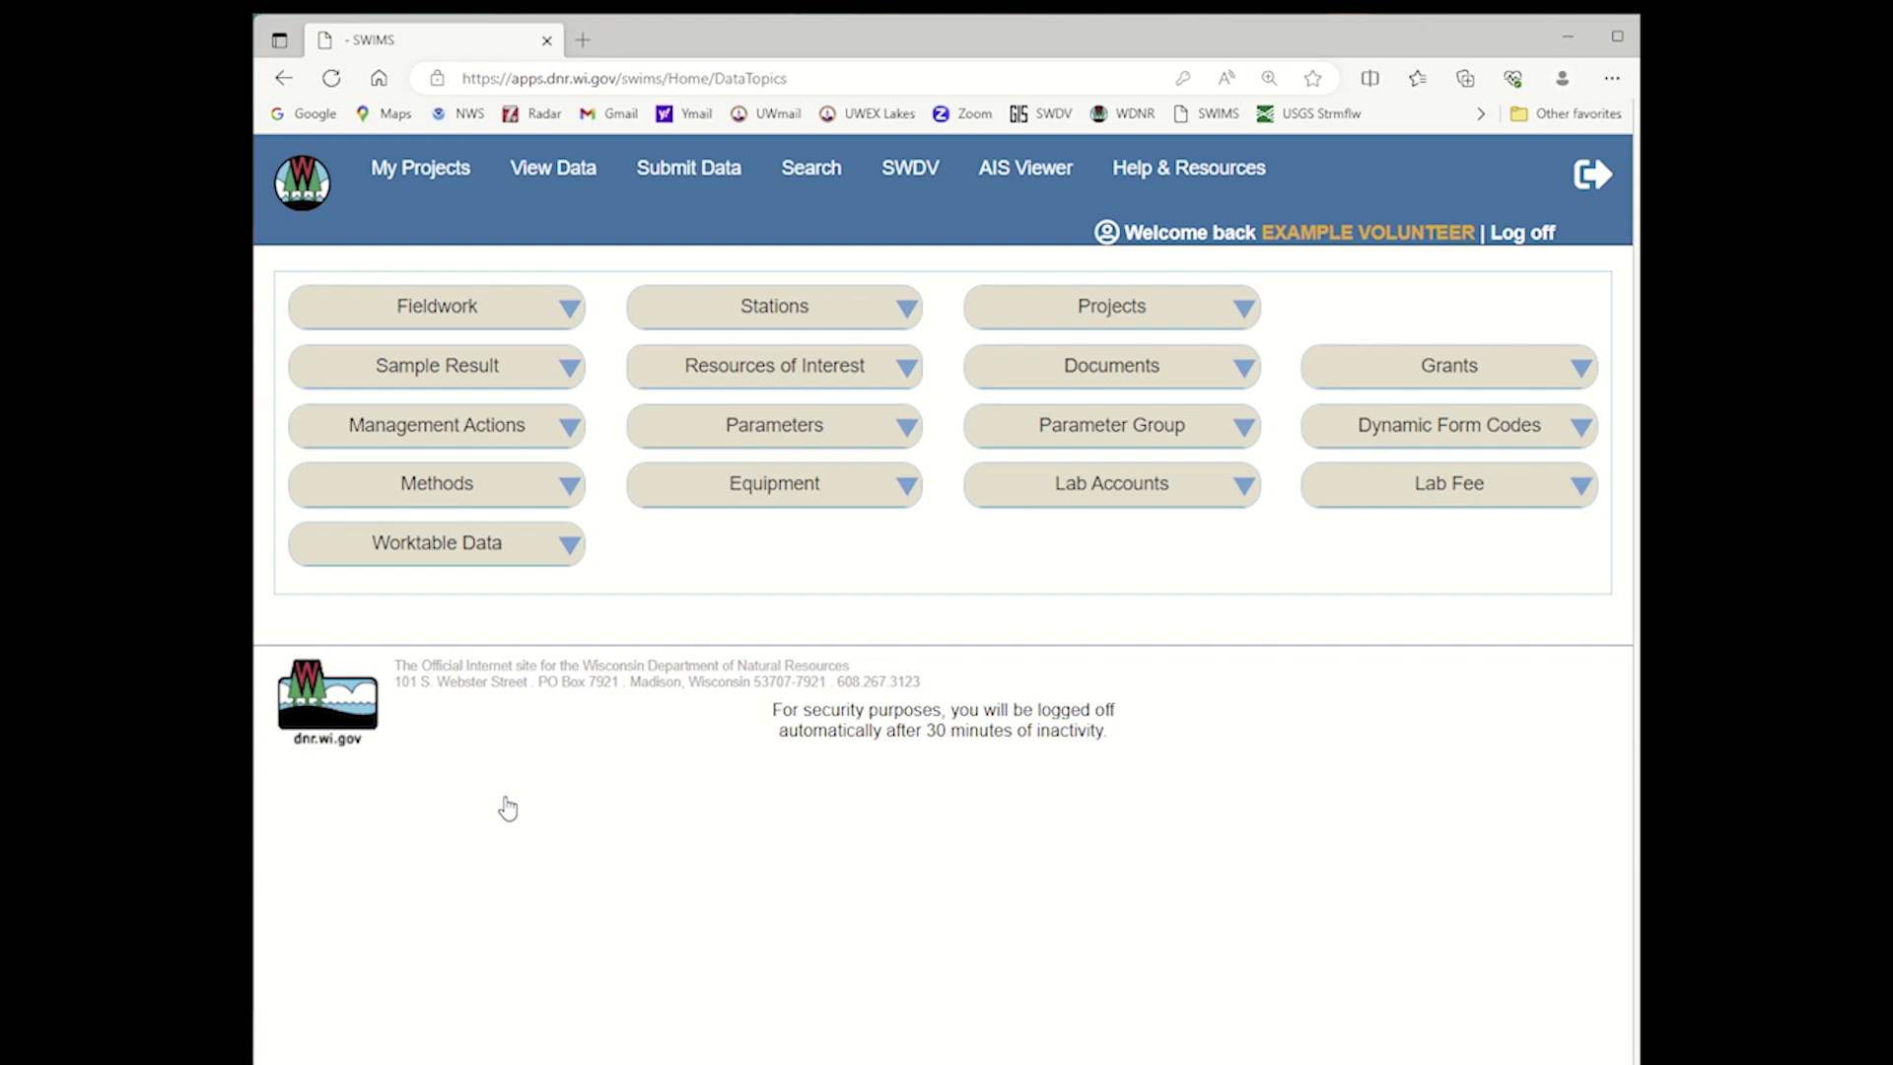
click(718, 178)
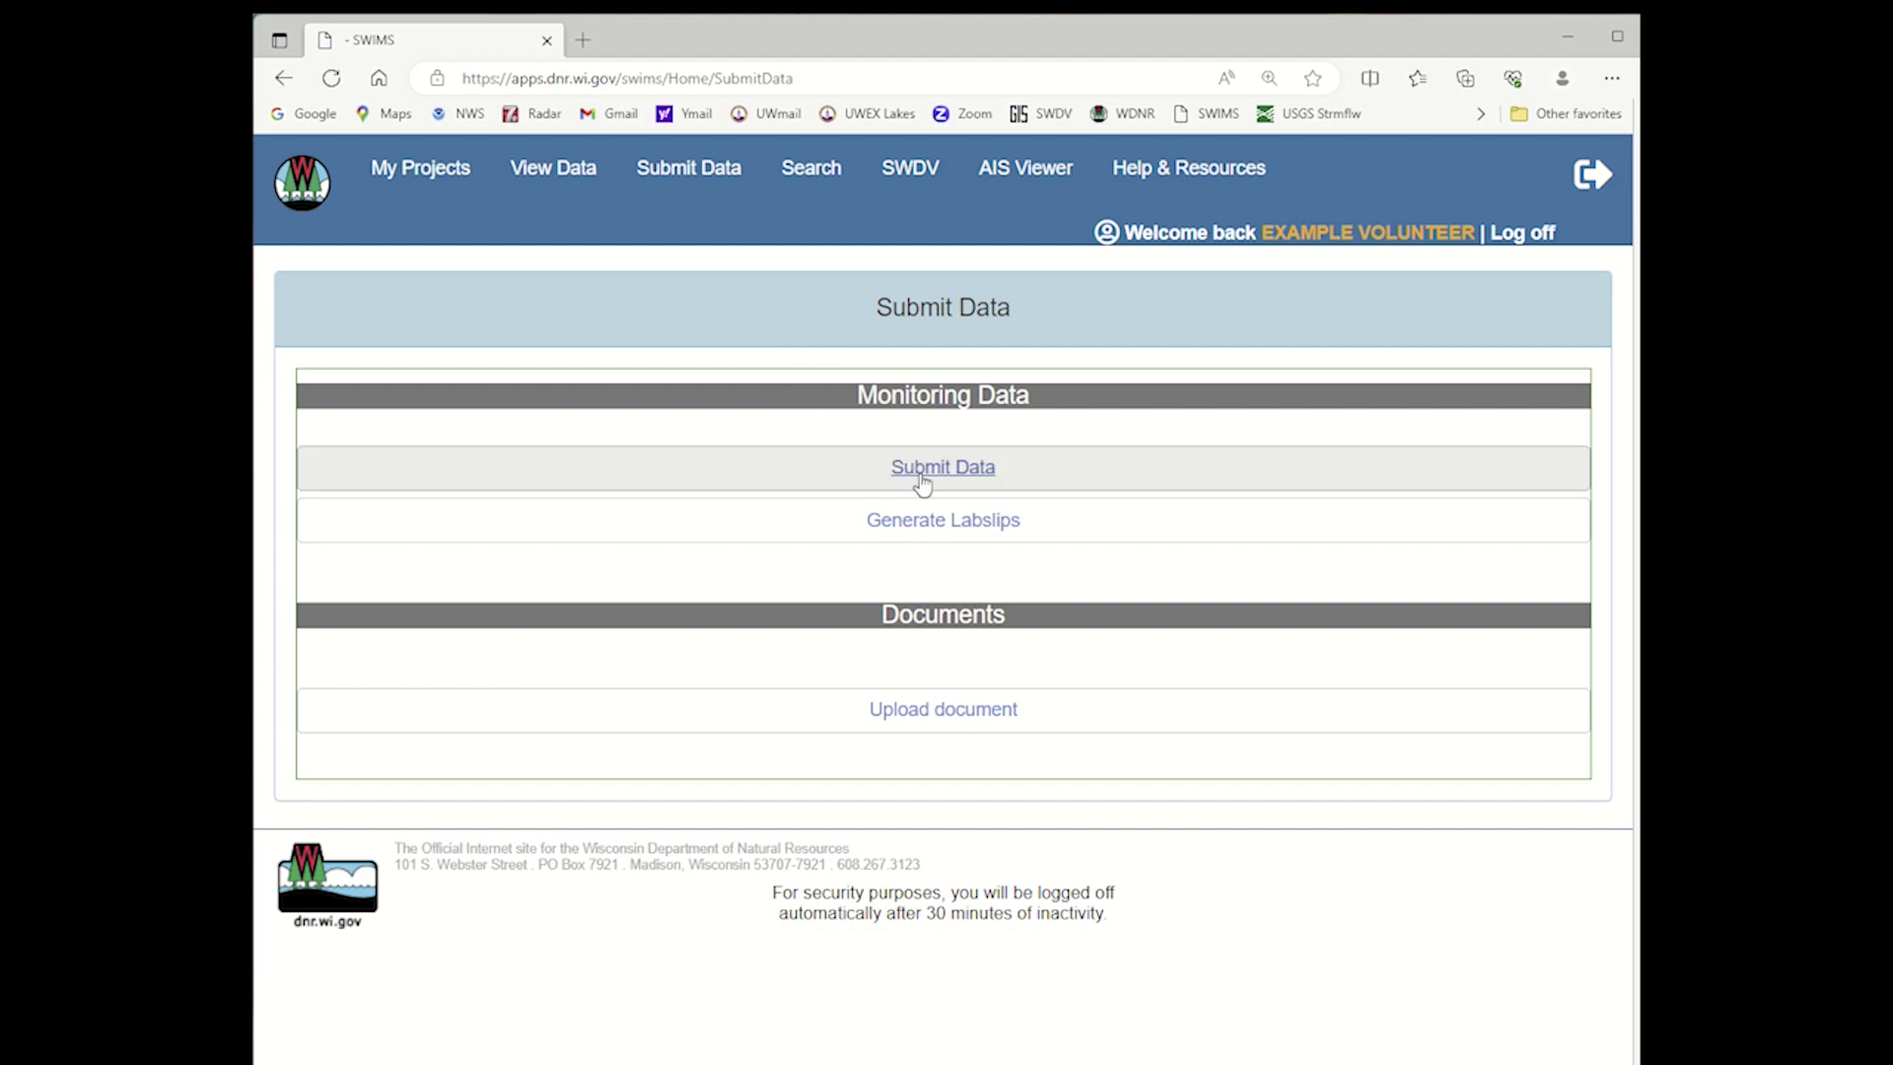
click(921, 481)
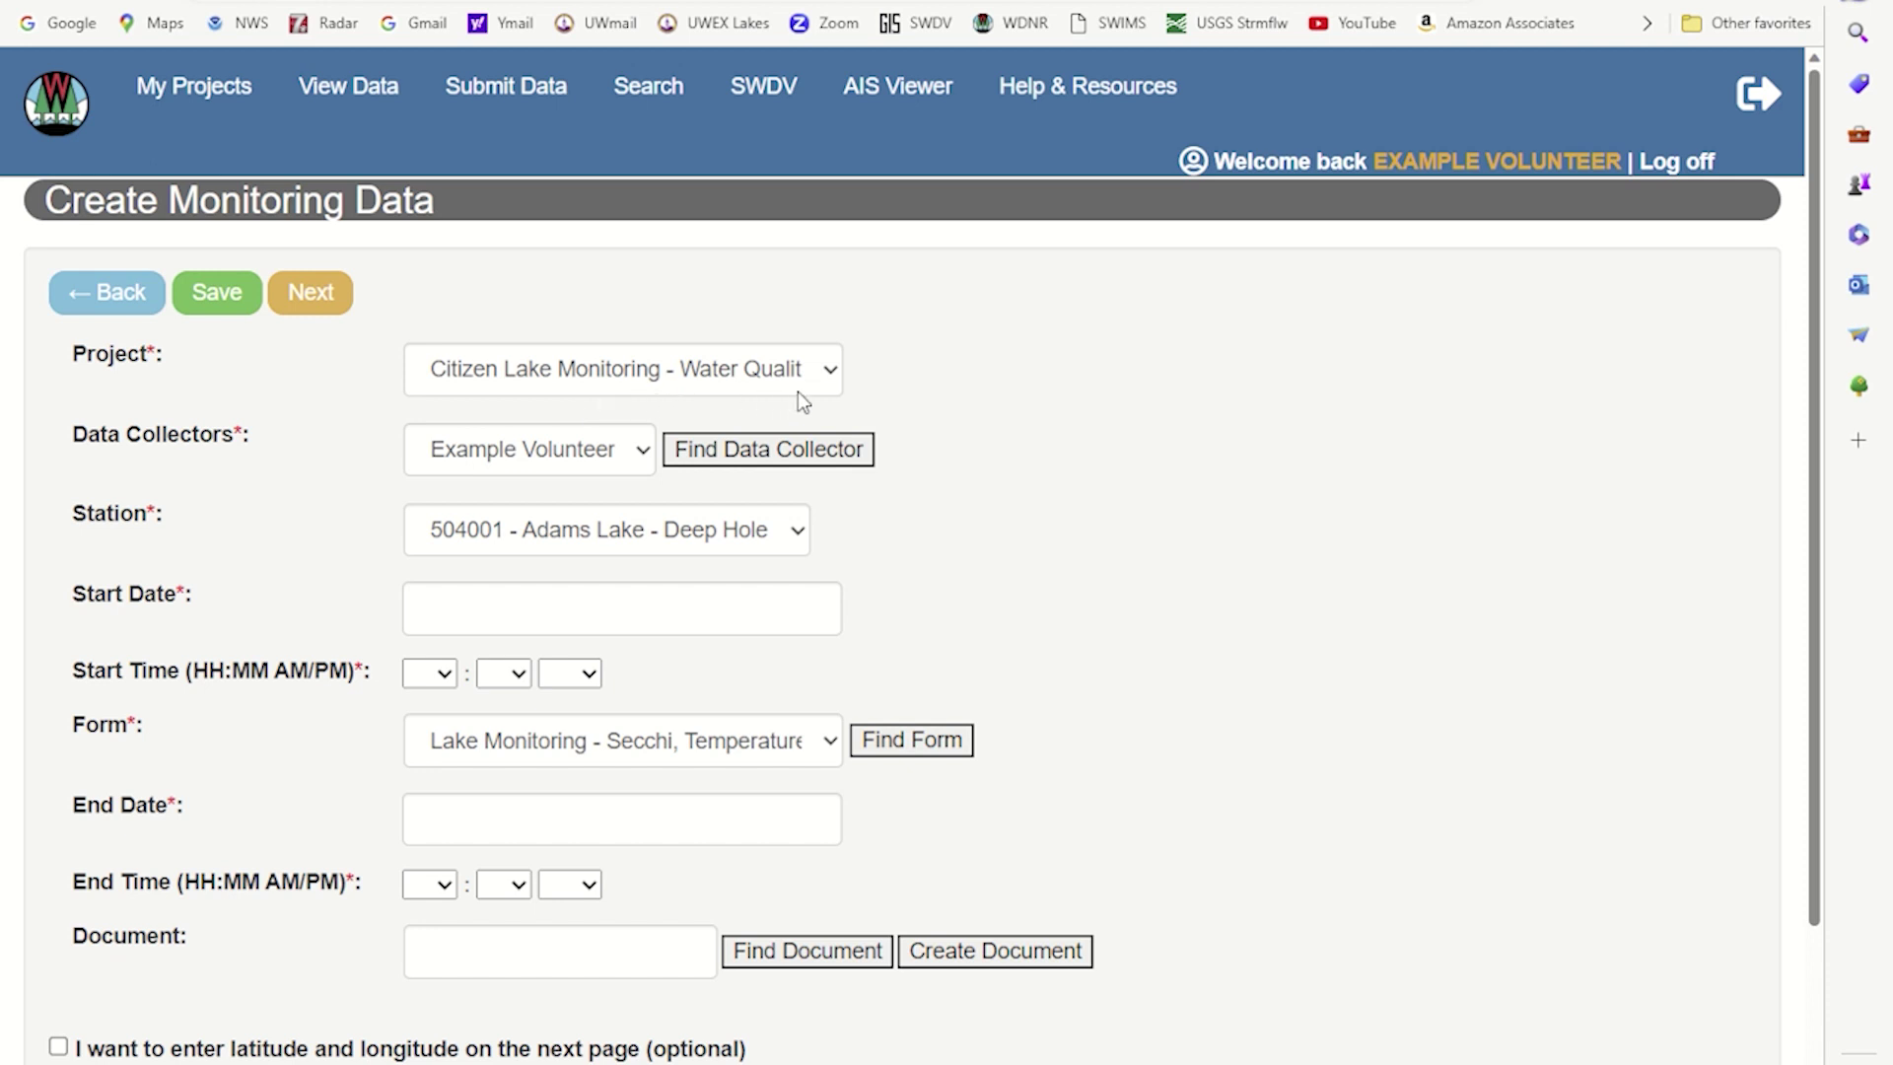
Keep the Adams Lake project and set the event start to 07/01/2023 at 1:00 PM
click(833, 371)
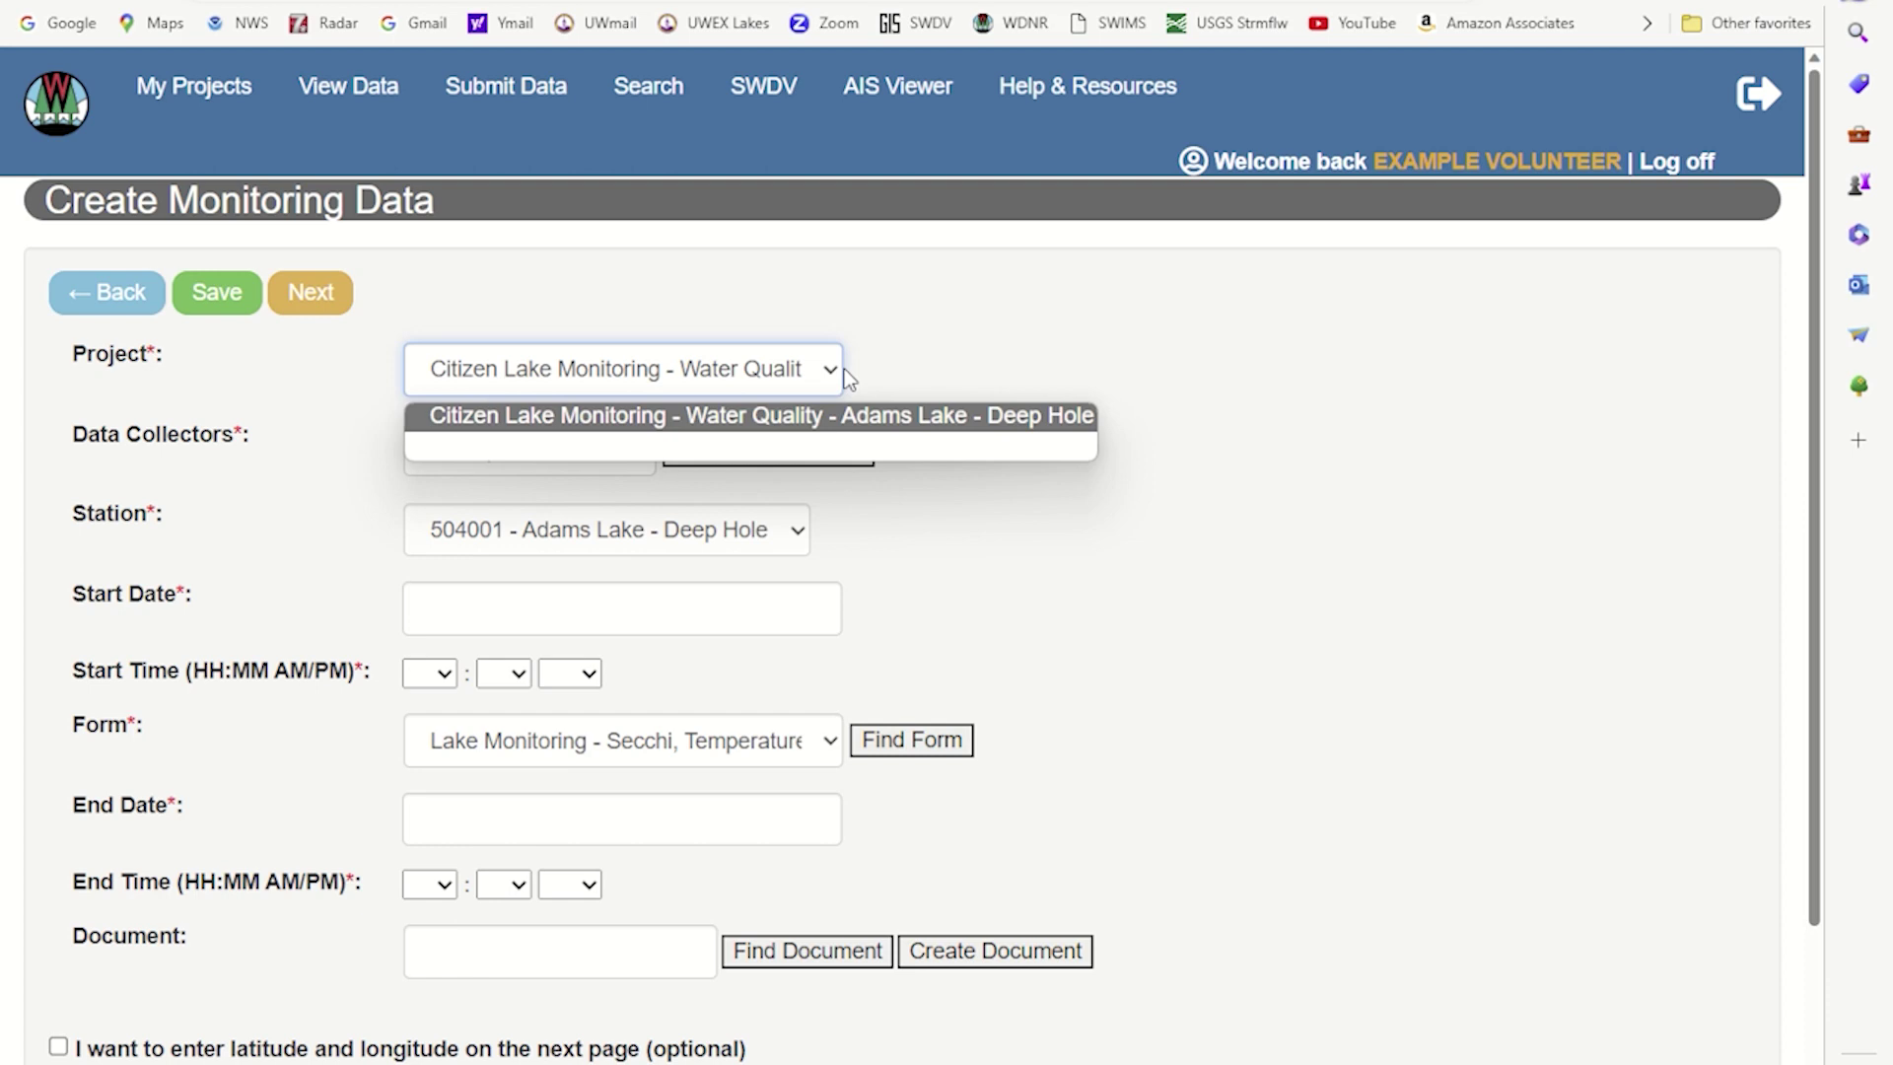
click(838, 368)
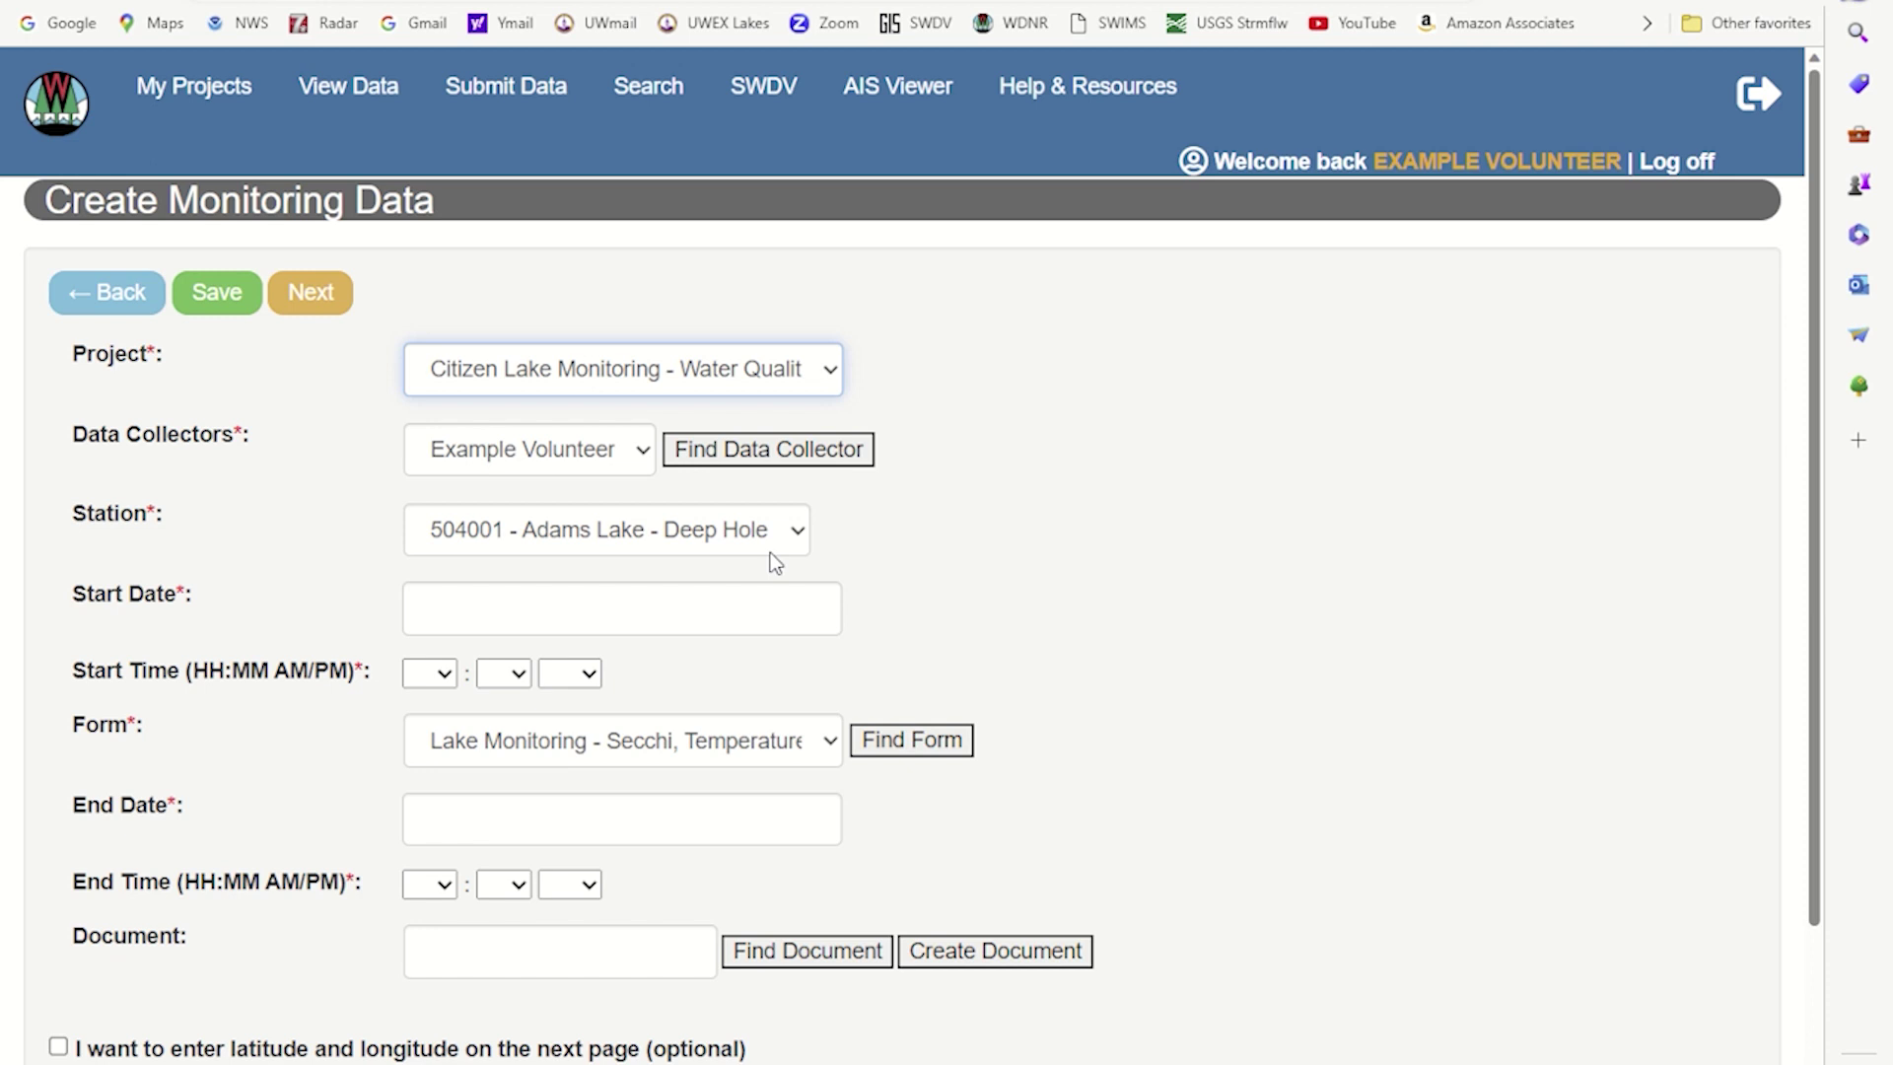
click(697, 607)
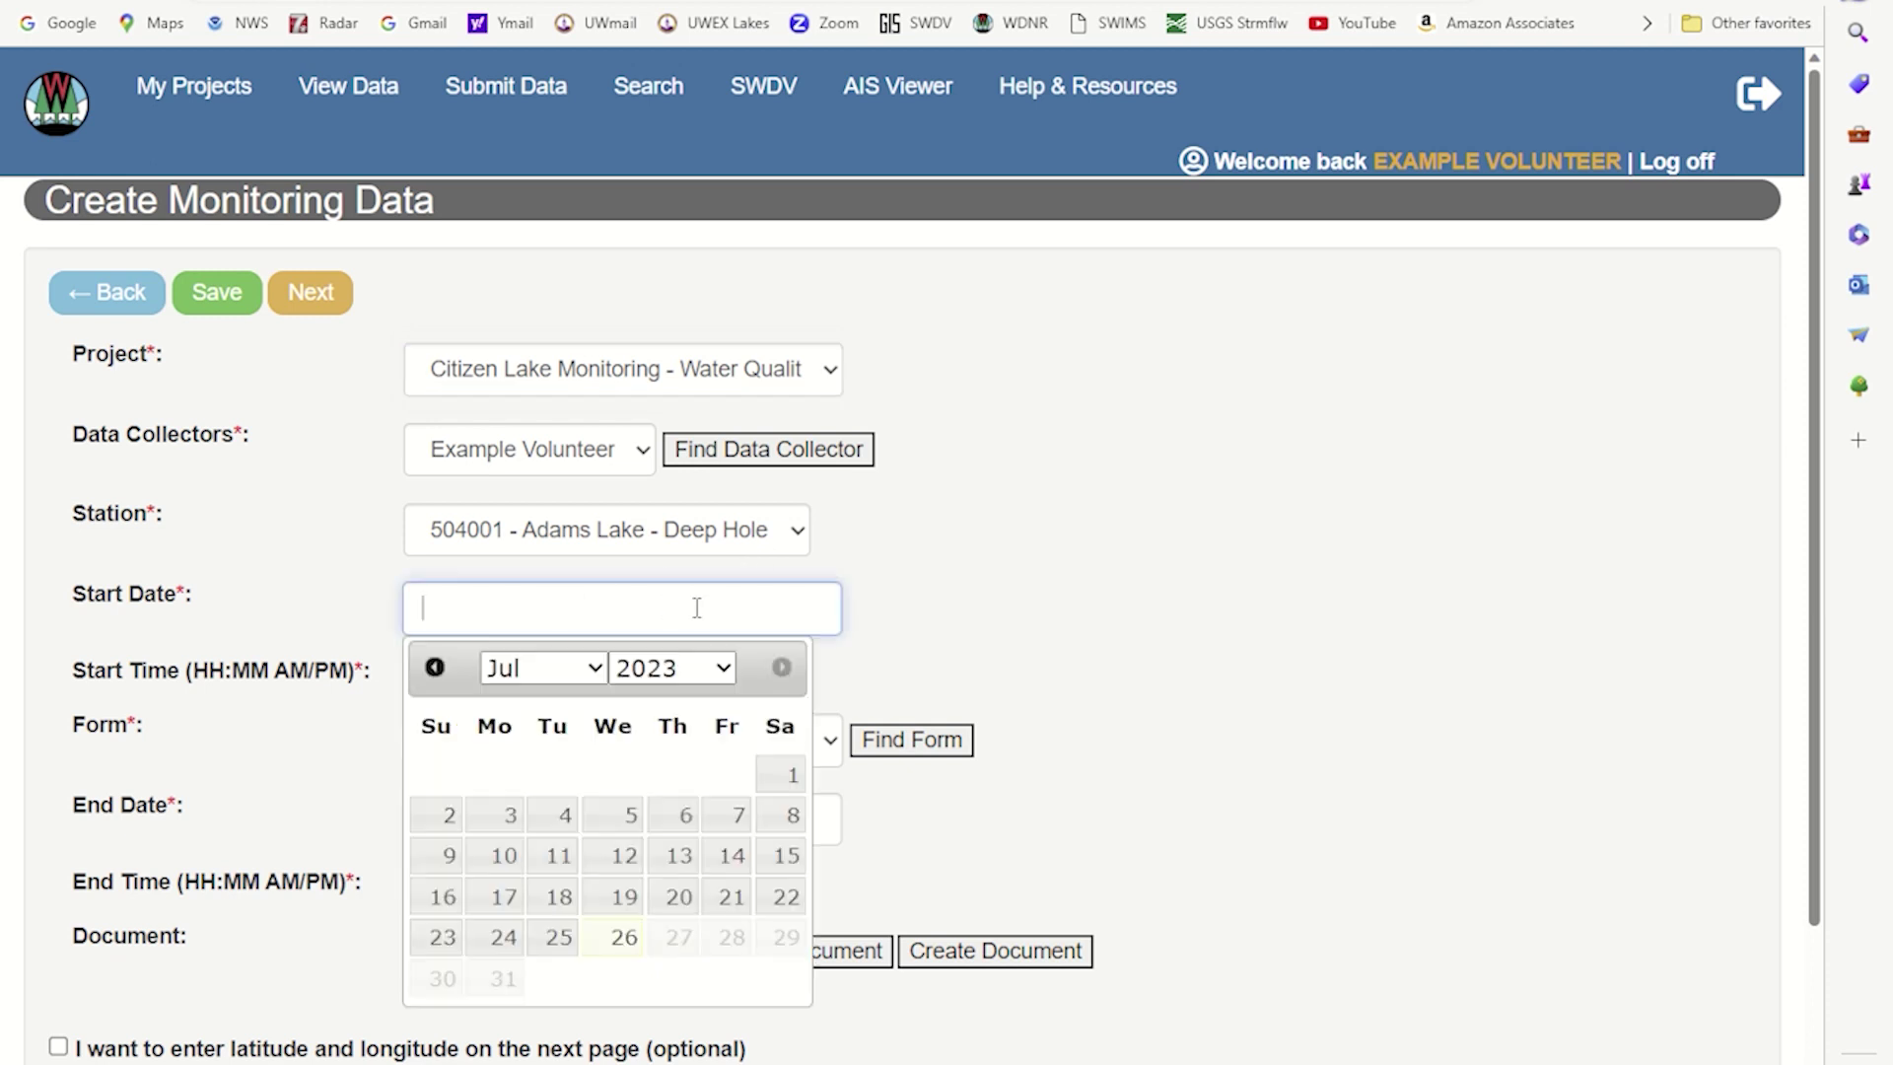
click(778, 779)
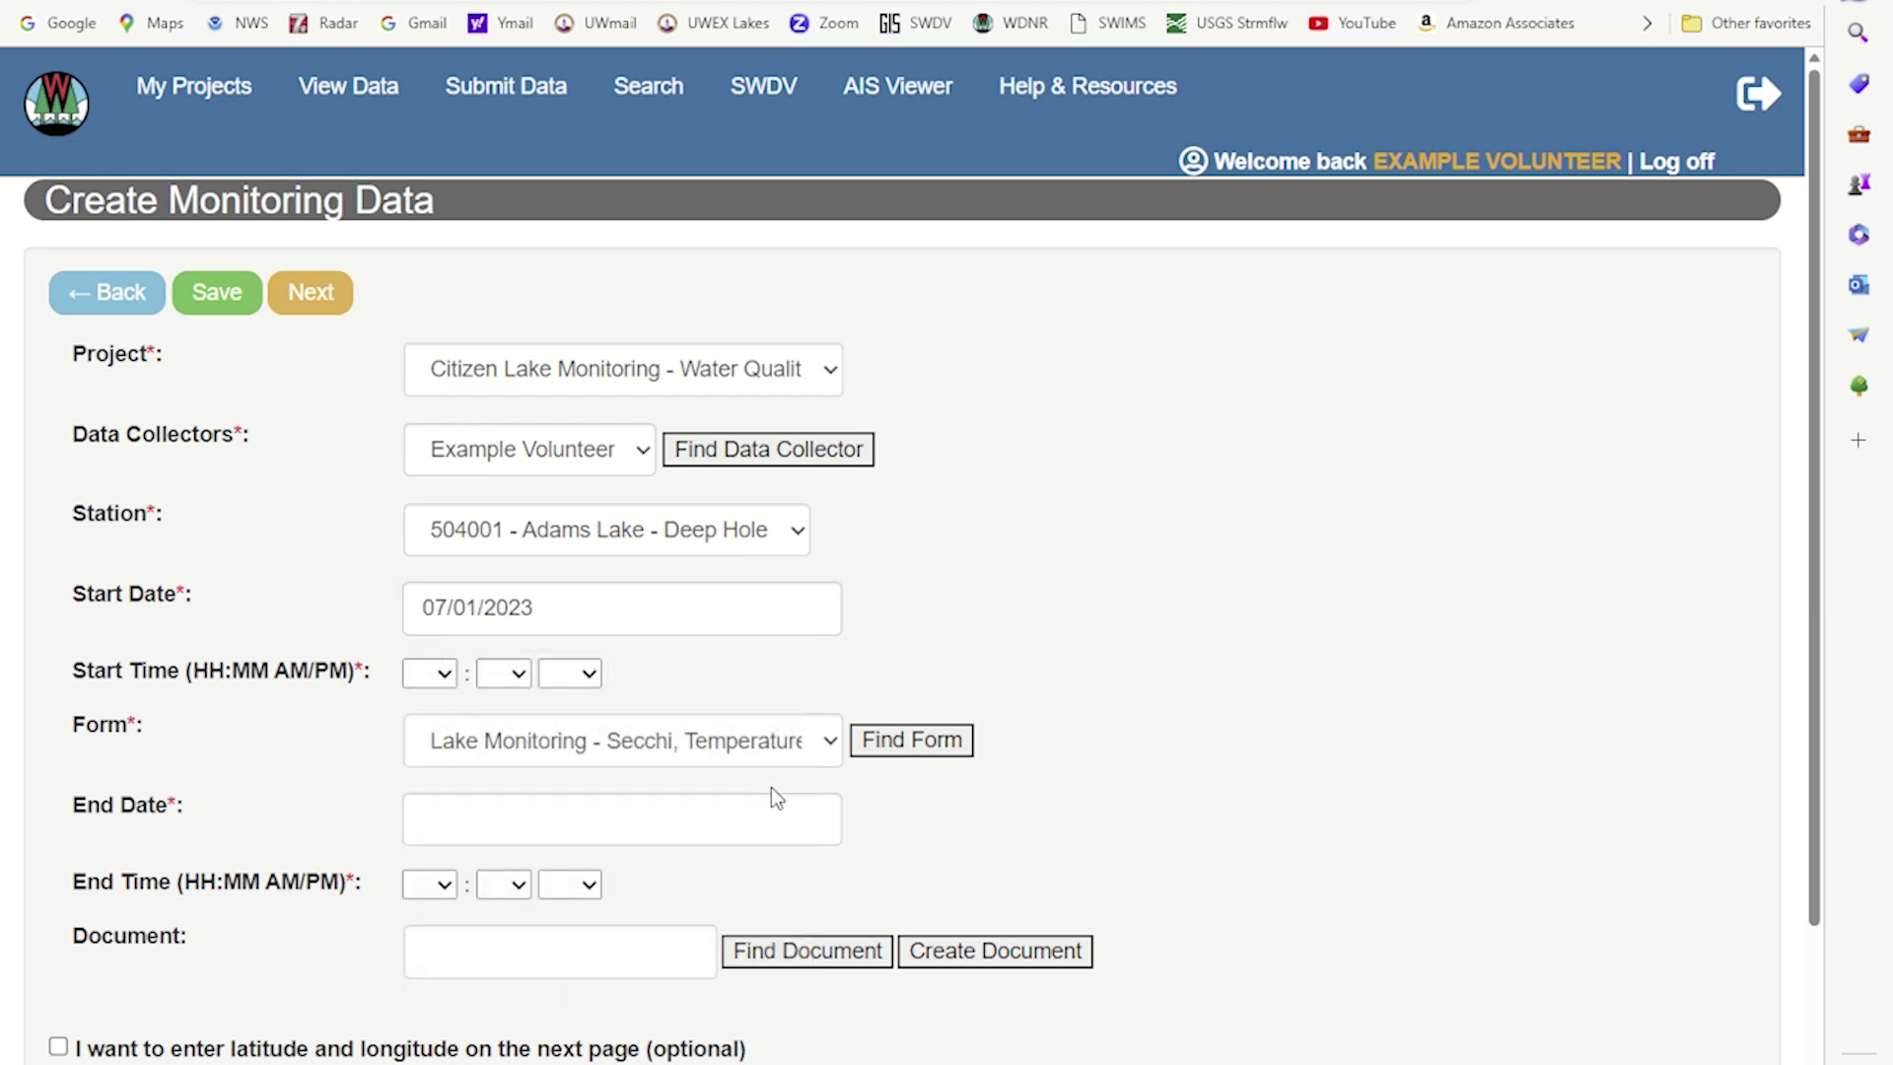
click(430, 673)
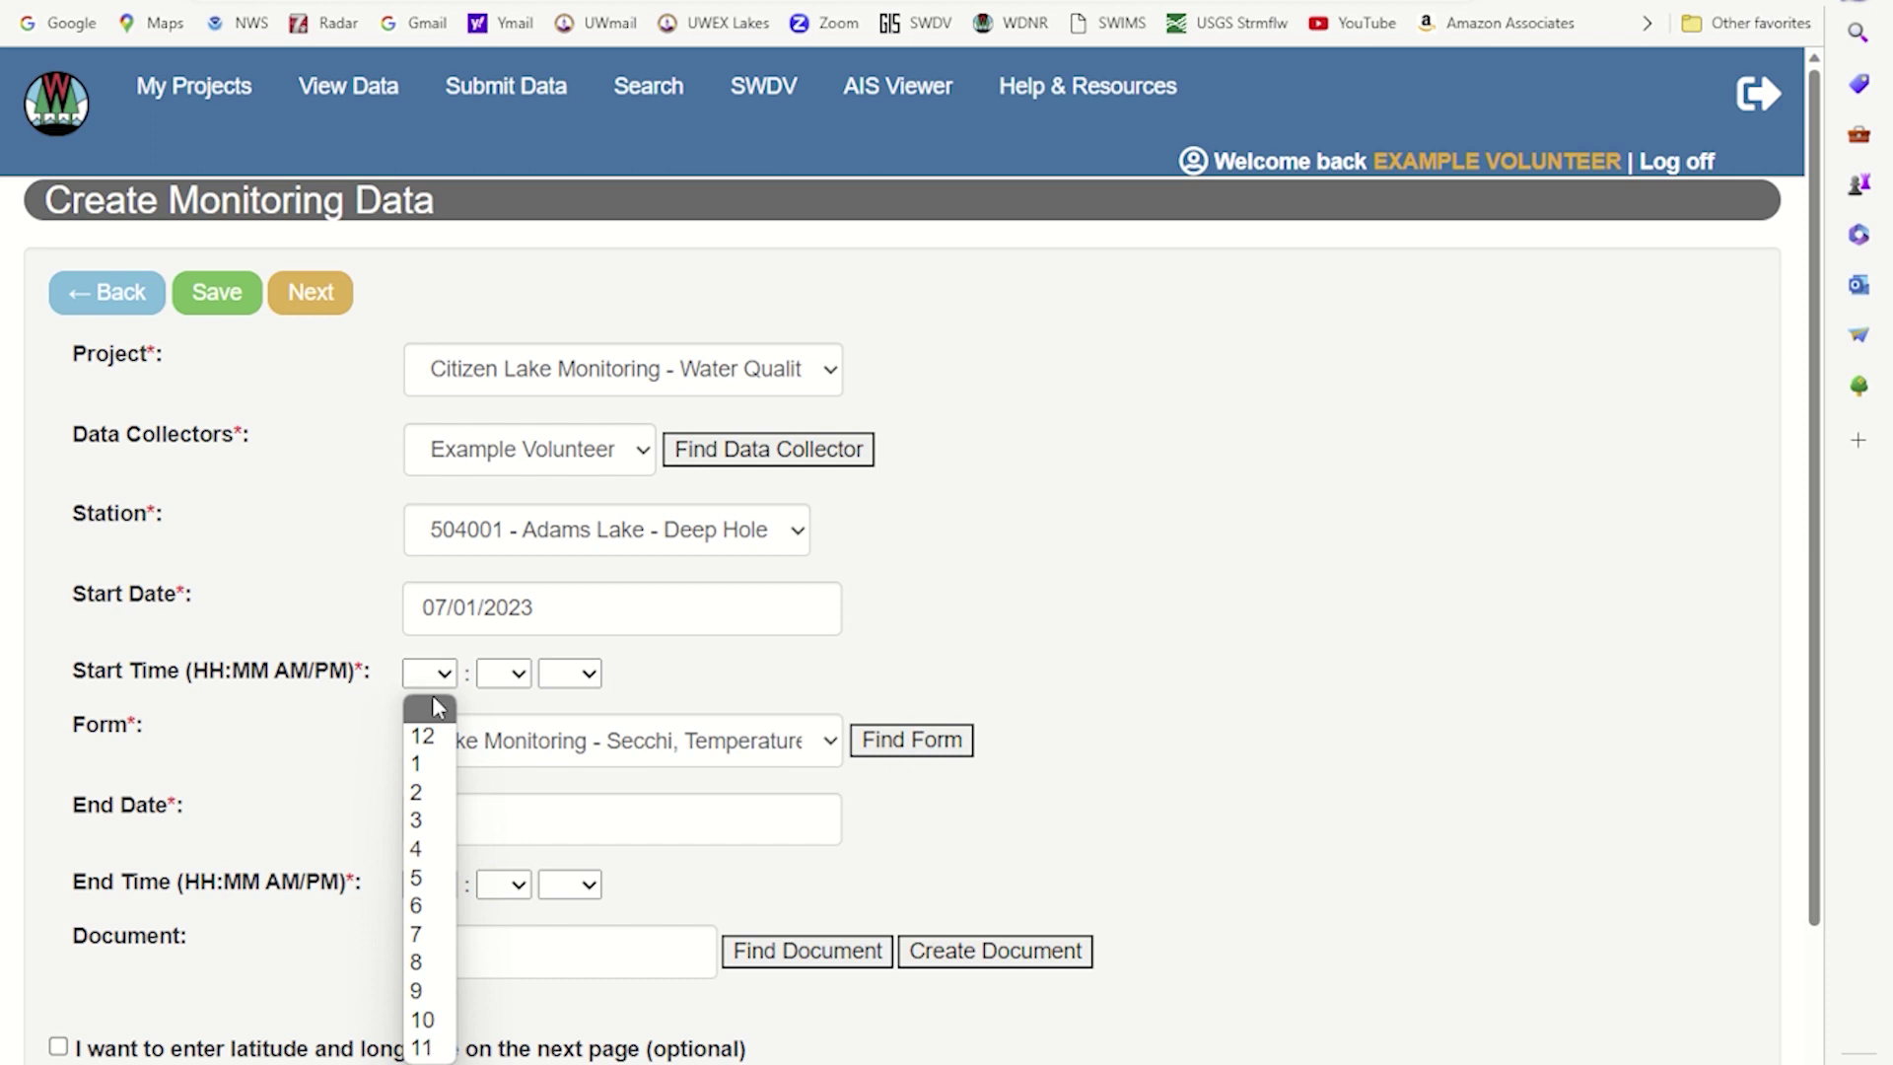
click(426, 765)
click(570, 673)
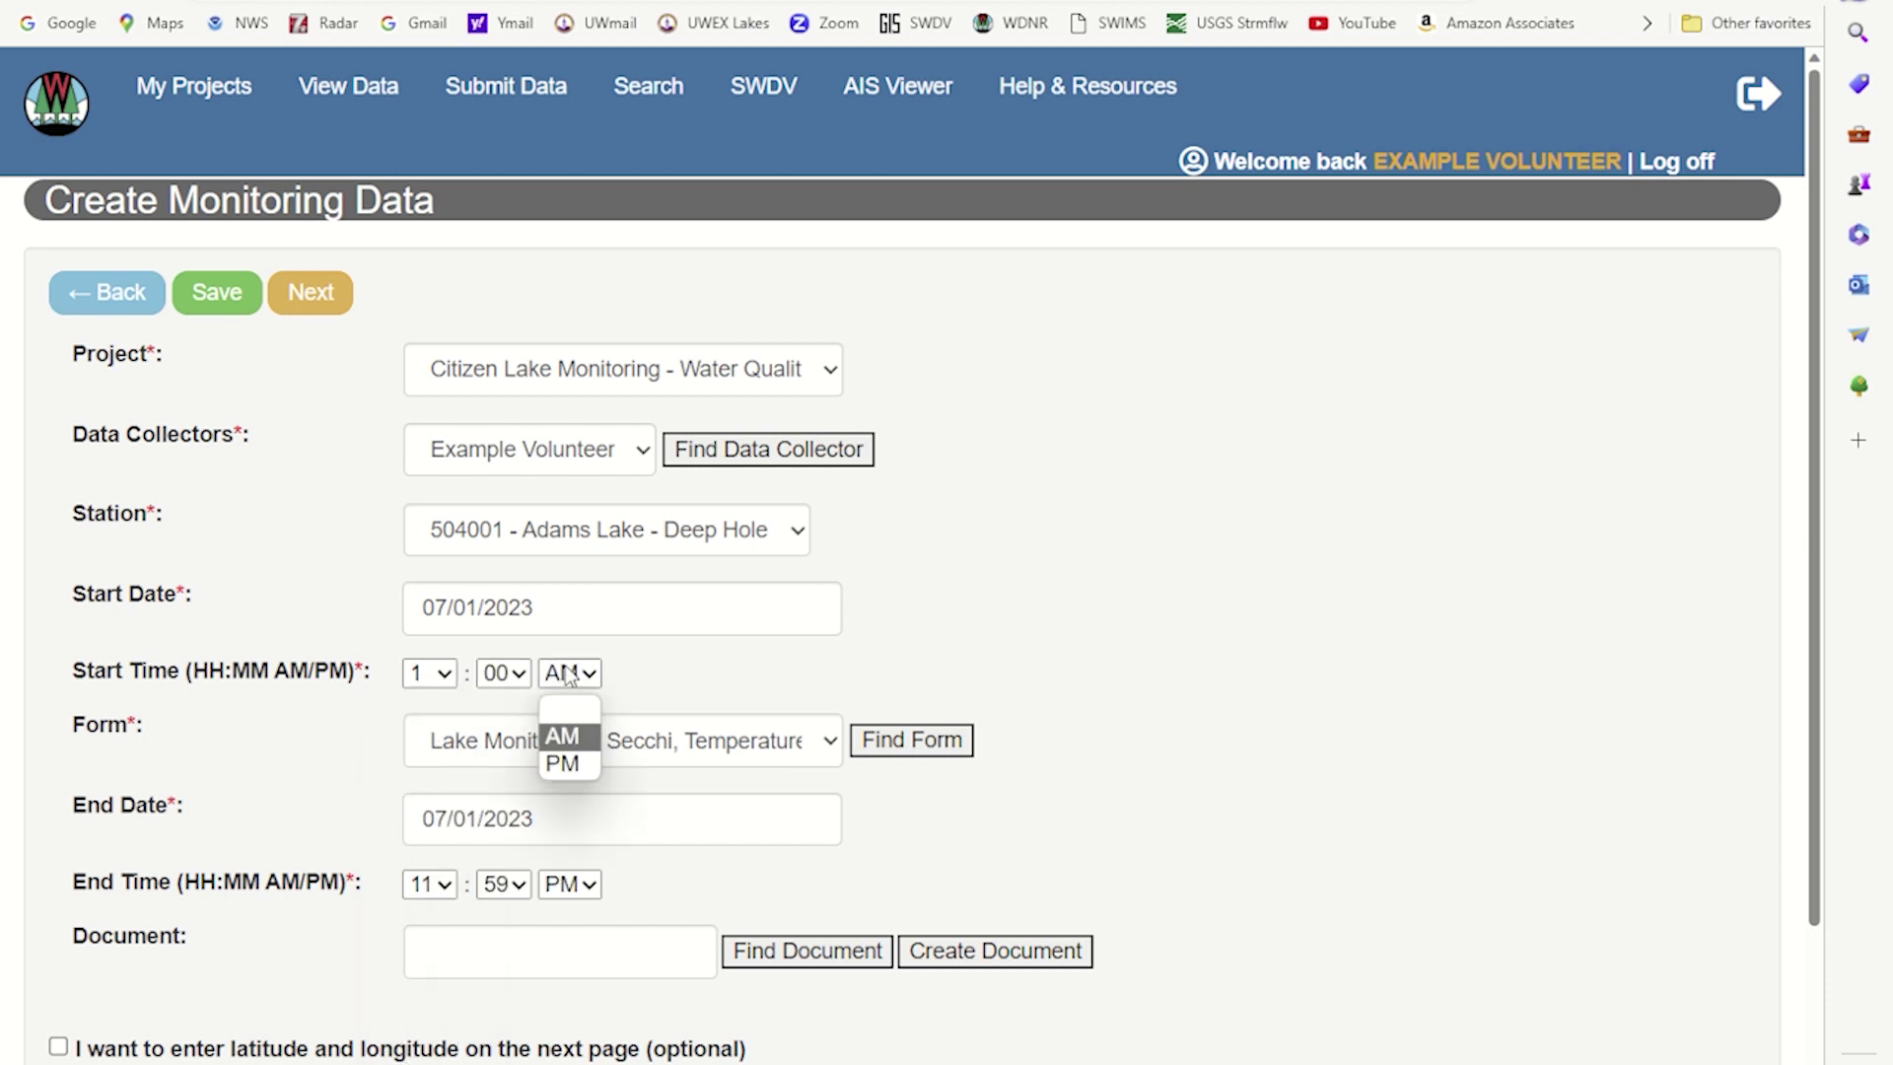
click(587, 766)
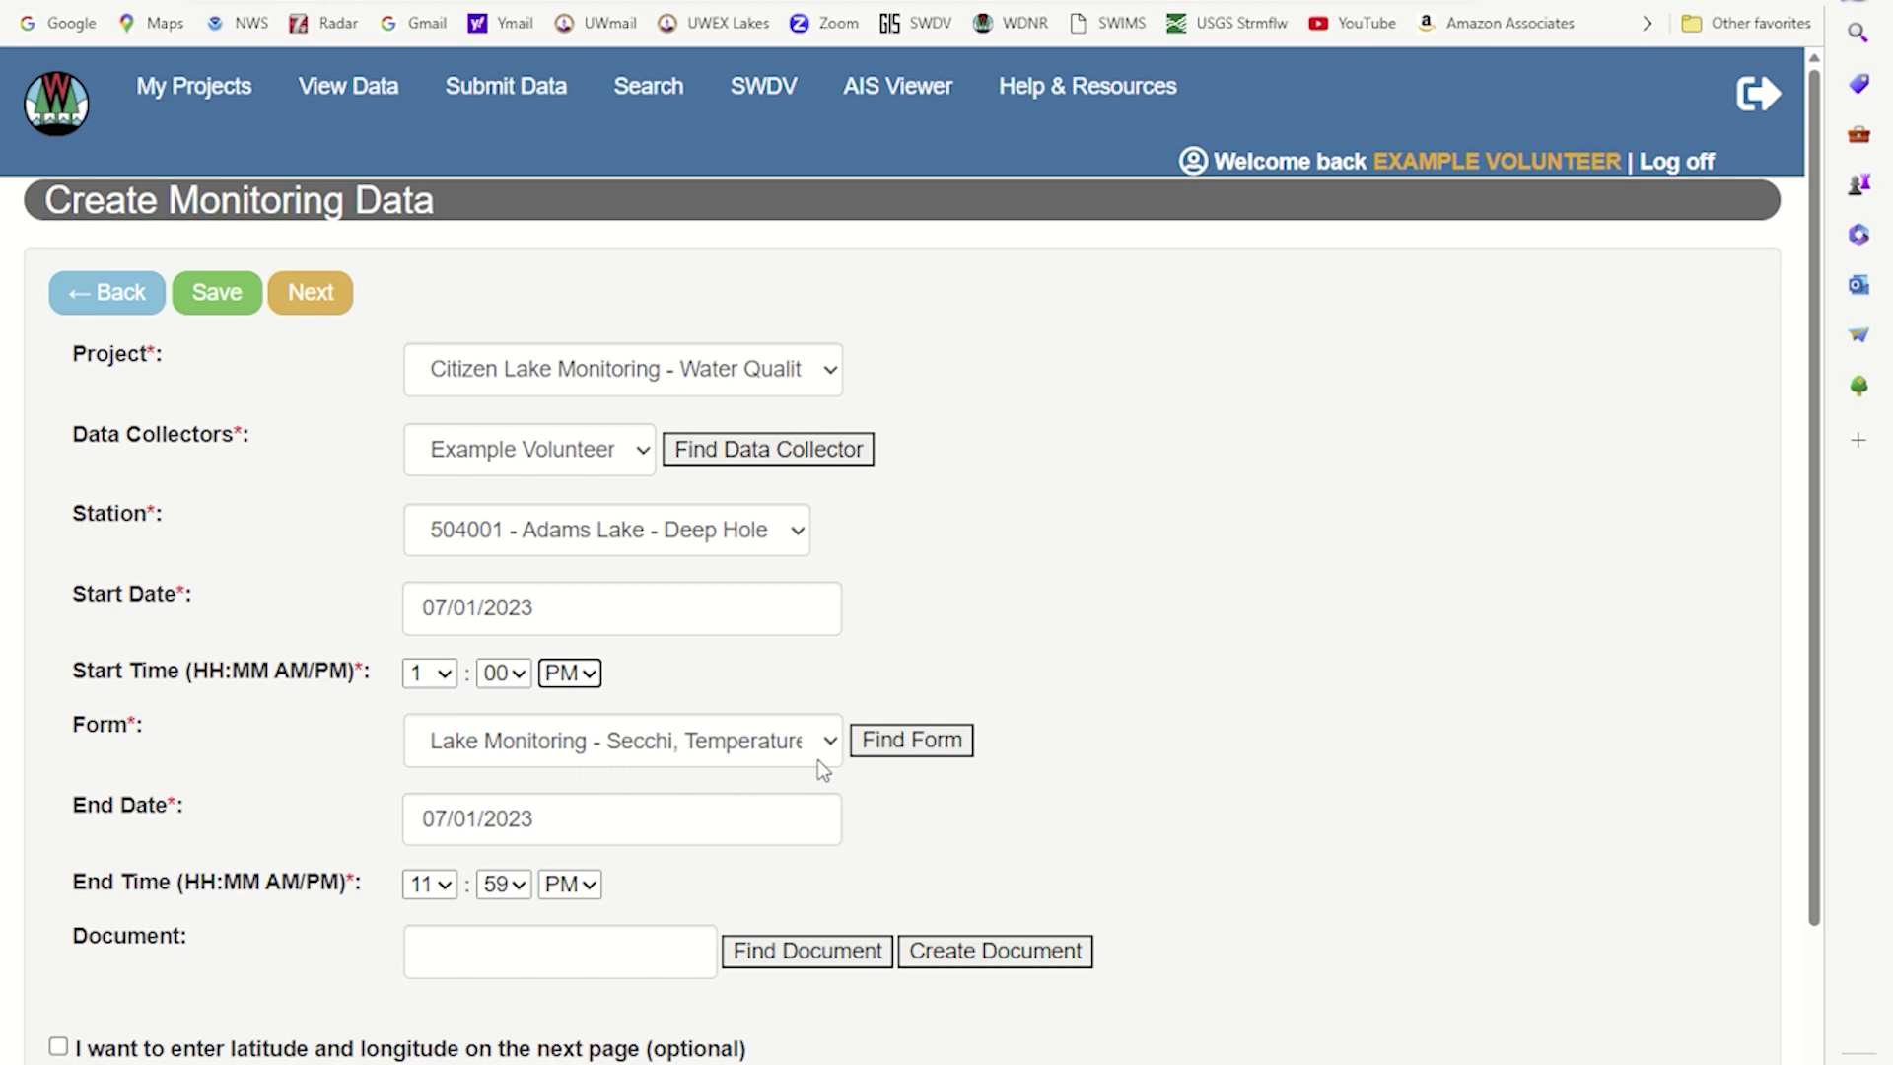
Search Form No 3200-100 and review the three matching Secchi/temperature/D.O. forms
click(910, 740)
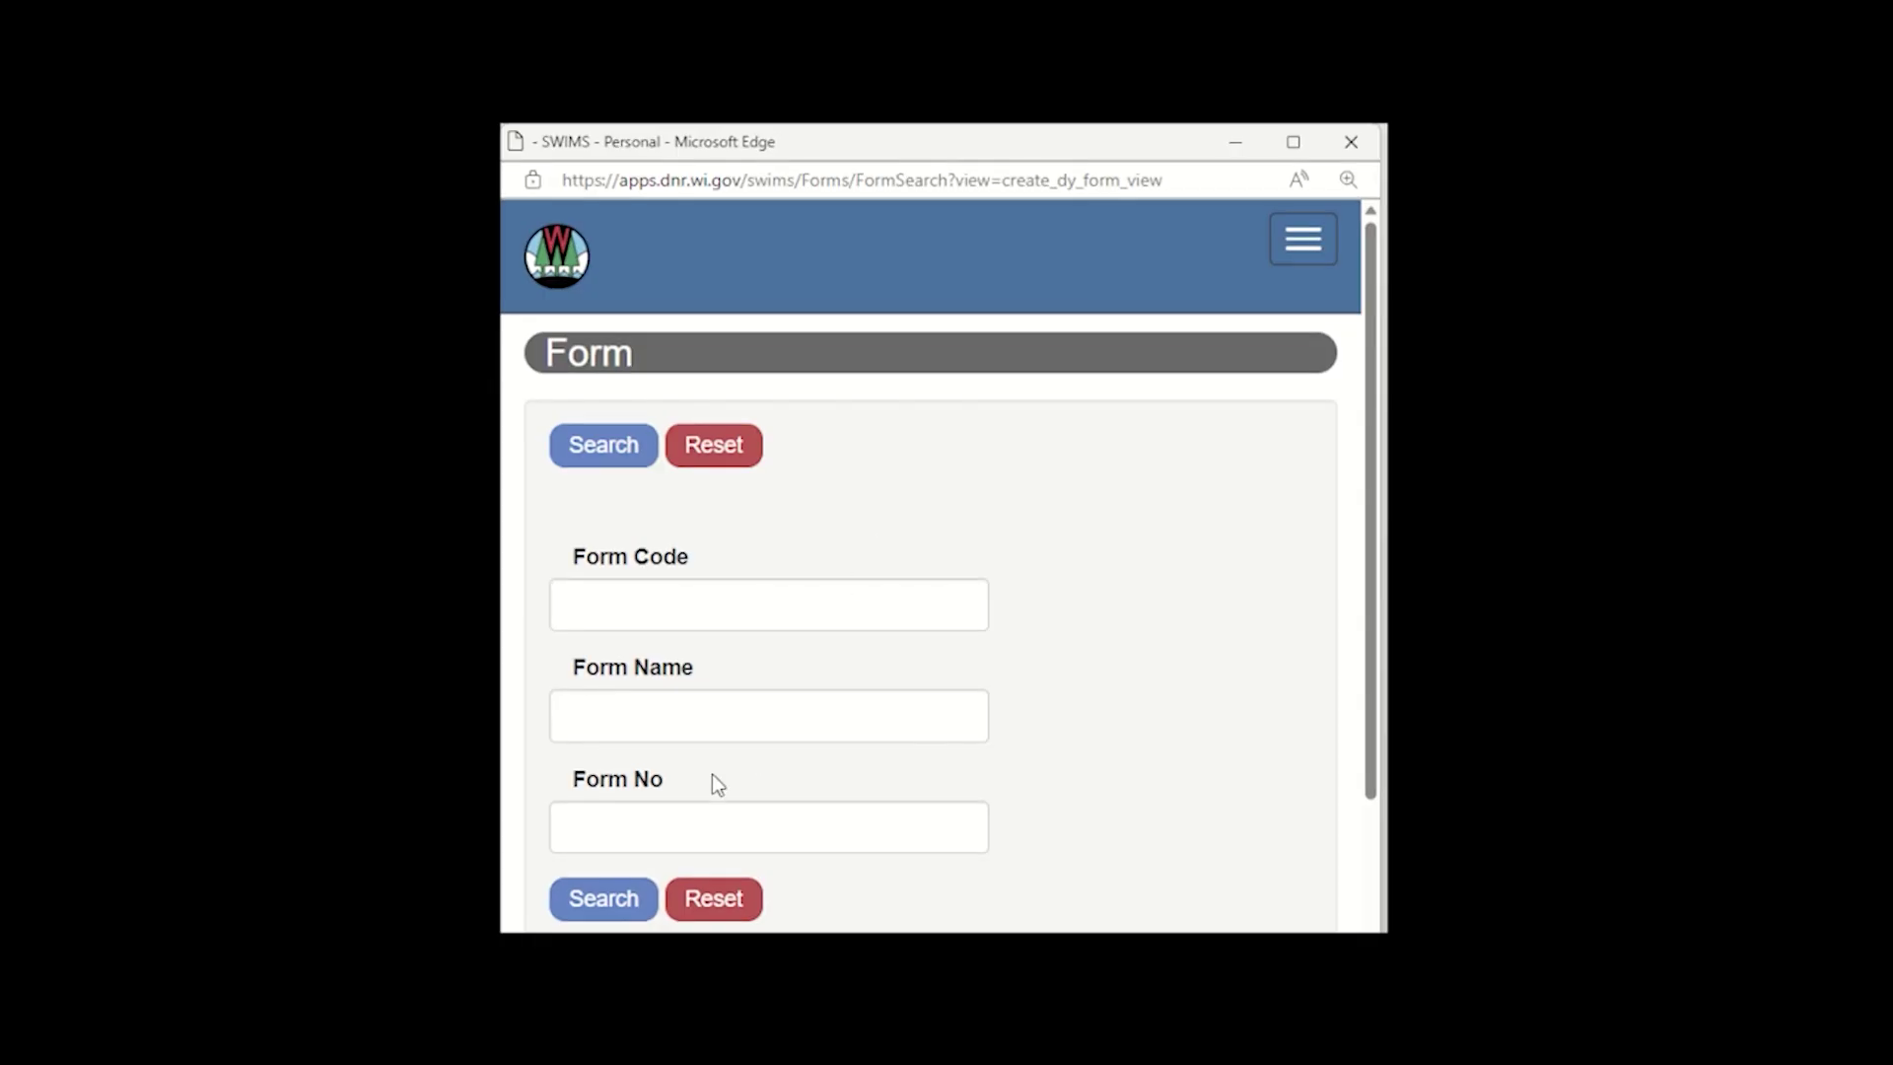
click(620, 826)
text(3200-1)
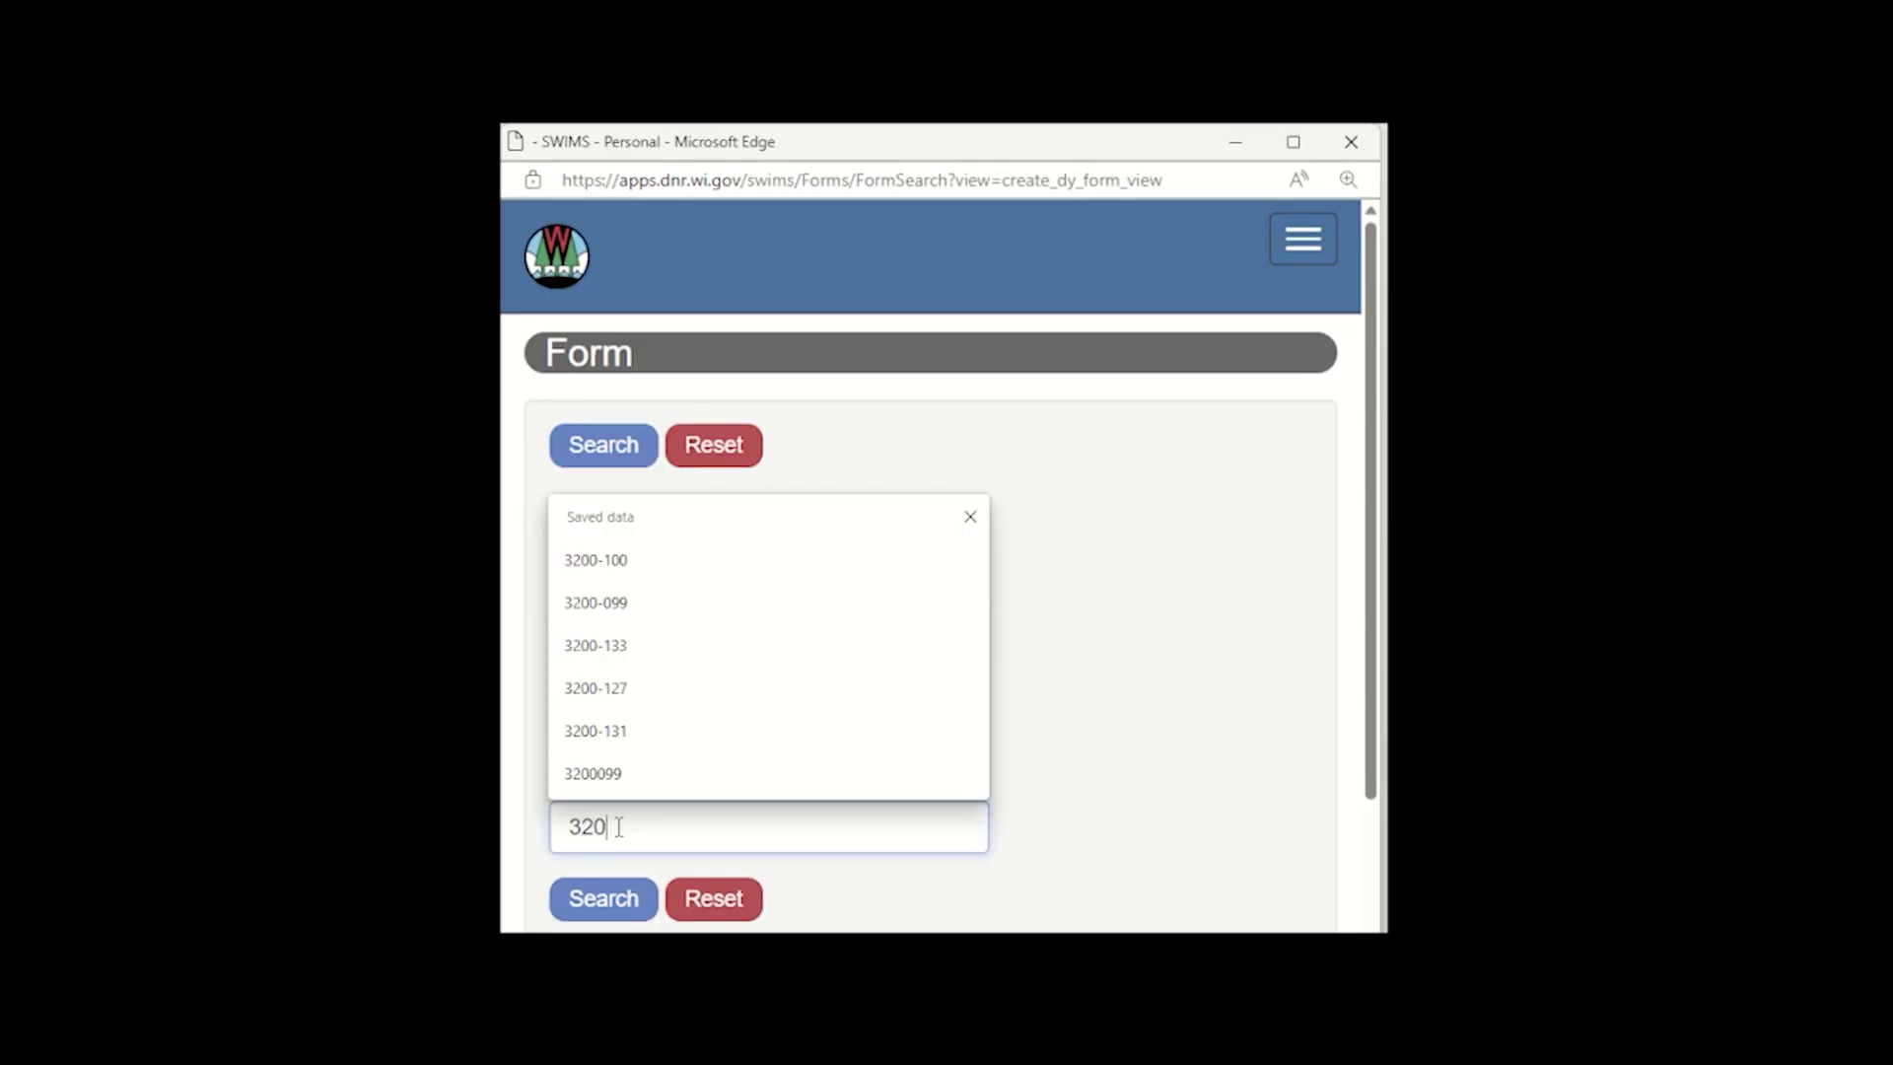
text(00)
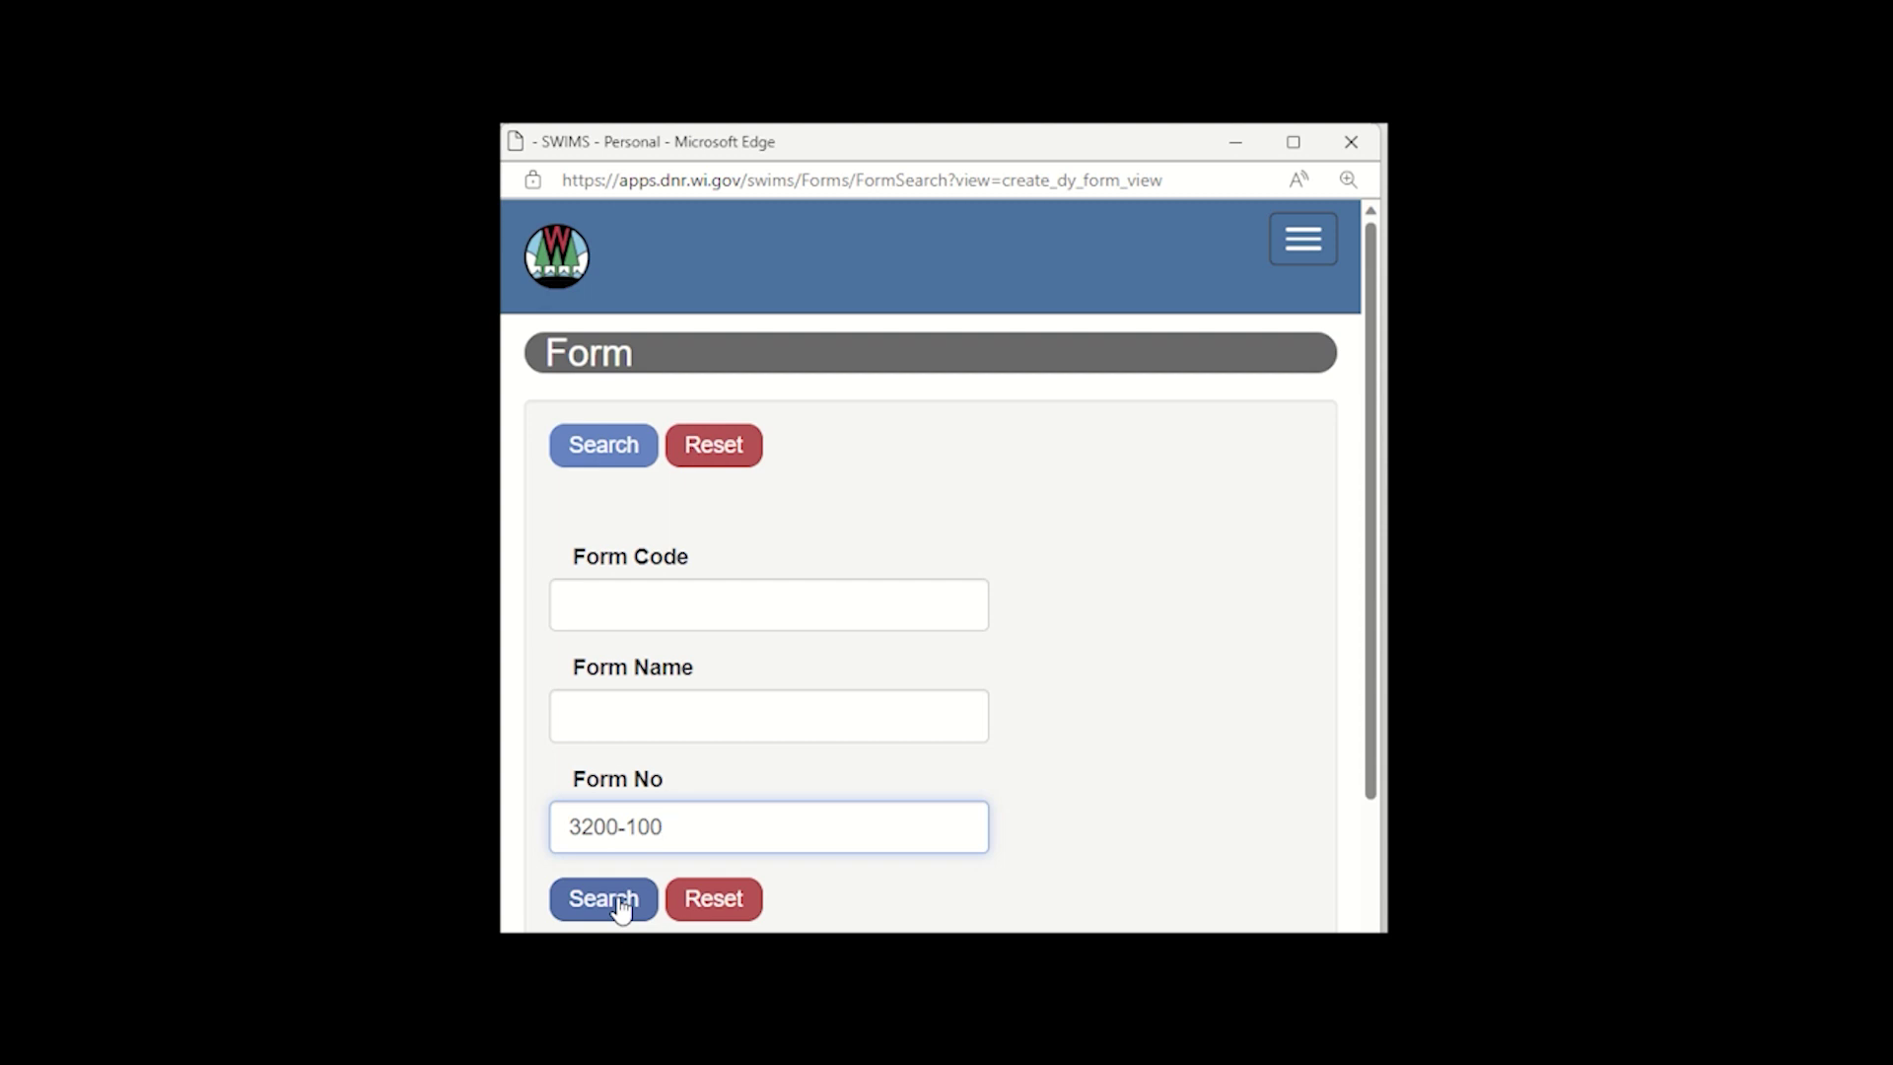
click(621, 905)
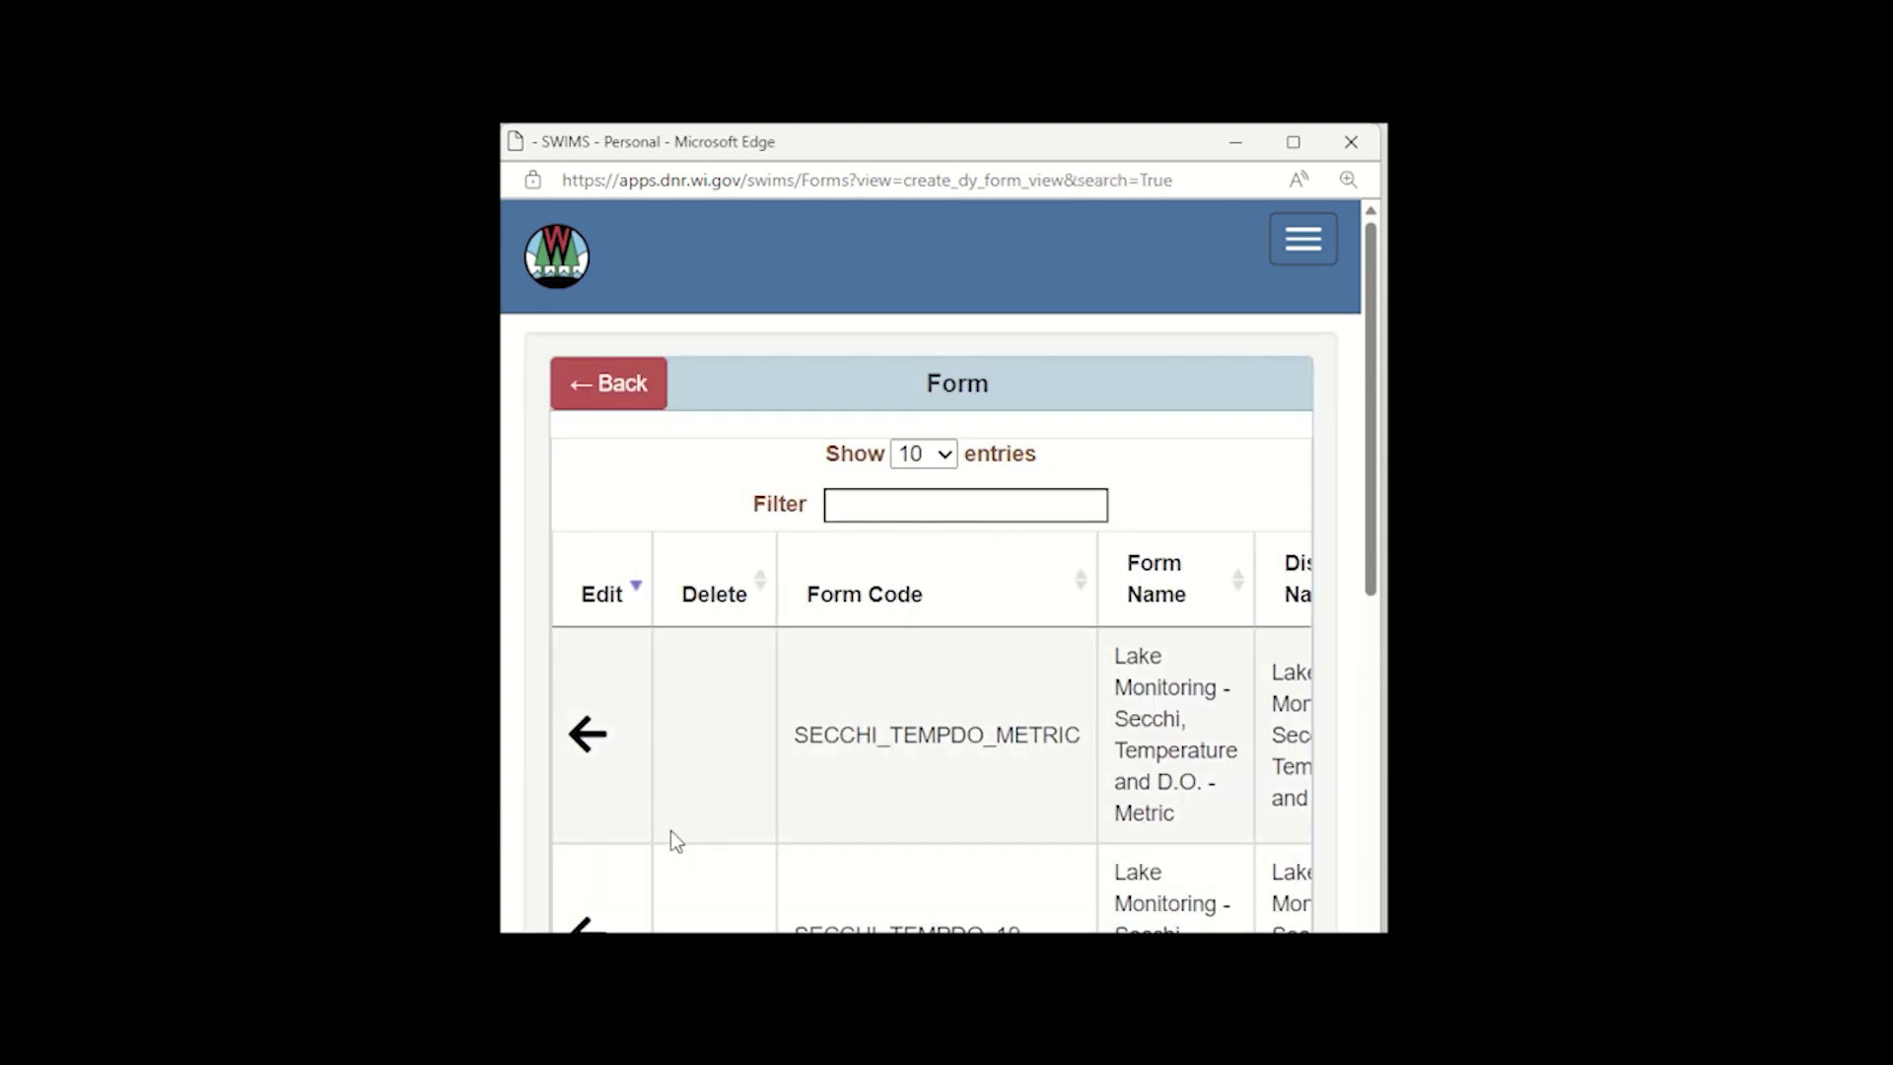
scroll(670, 838, down, 5)
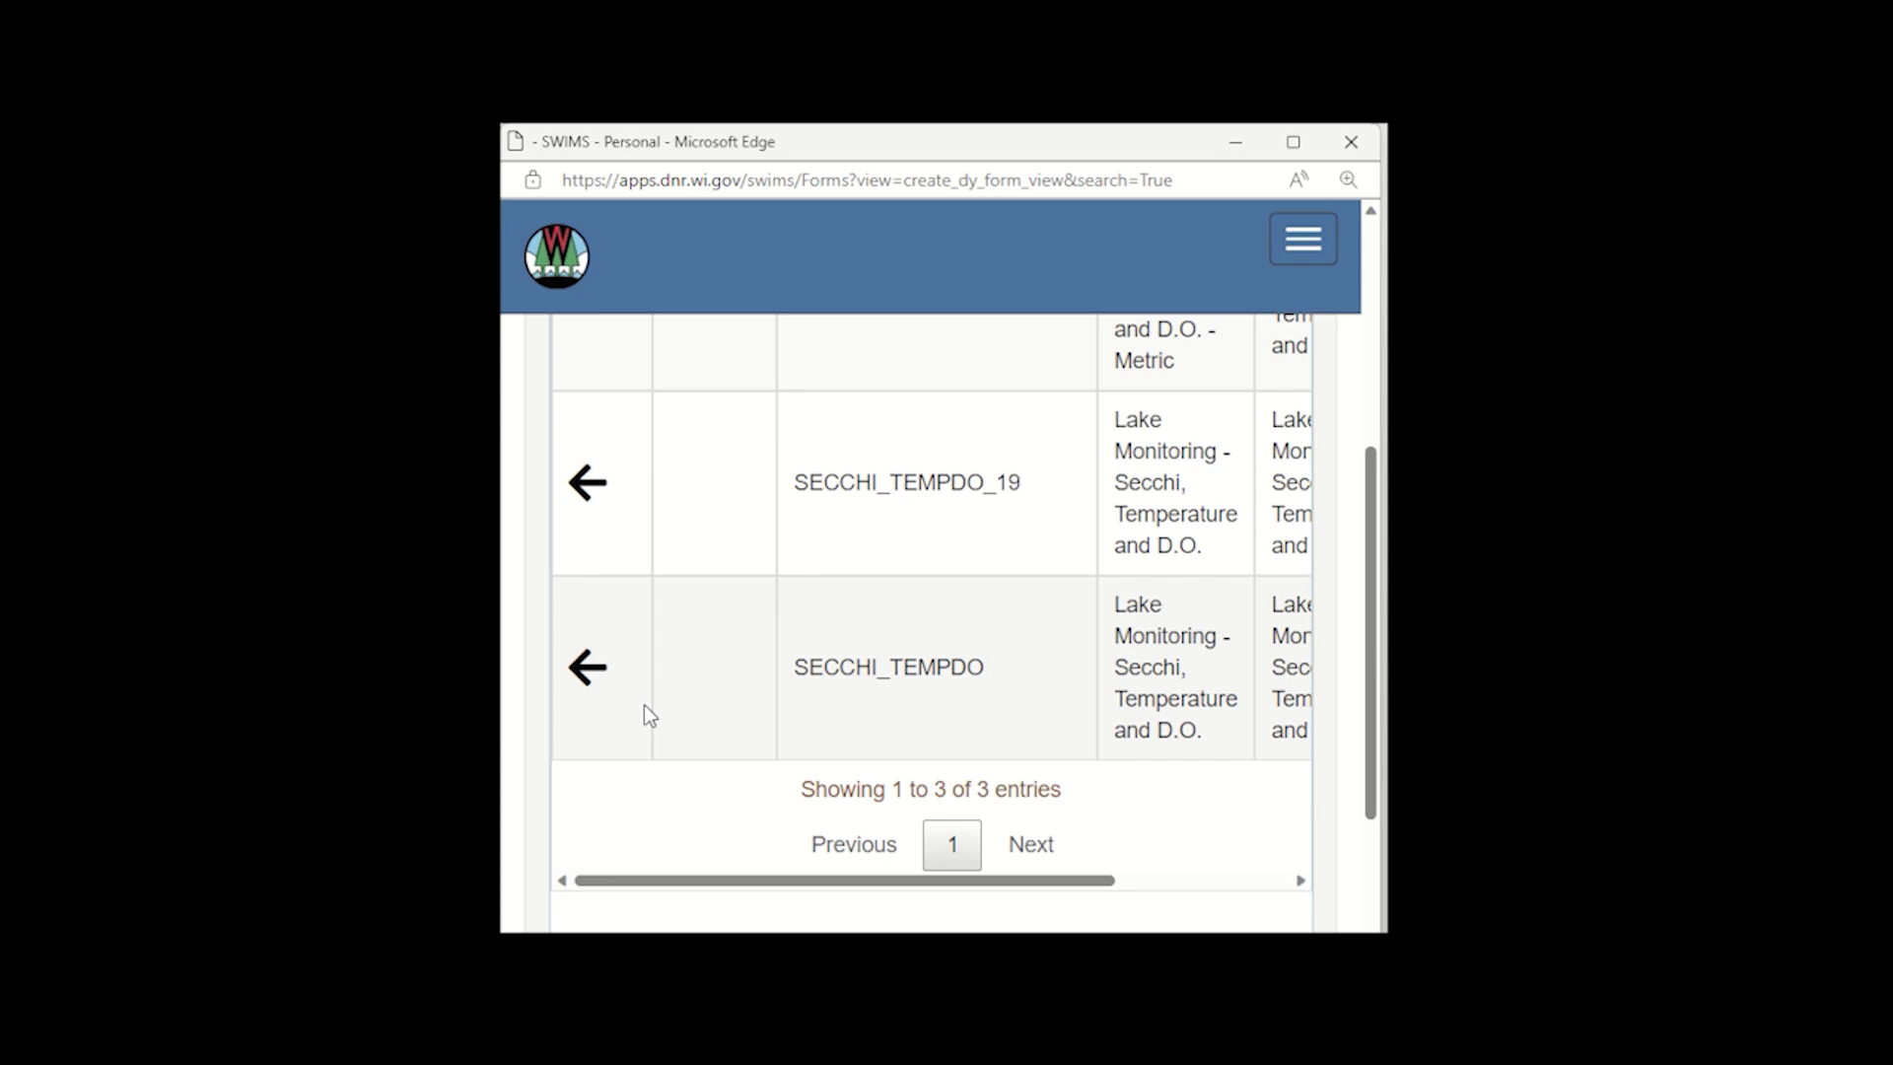
Select the SECCHI_TEMPDO form and set the end time to 2:00 PM
click(603, 666)
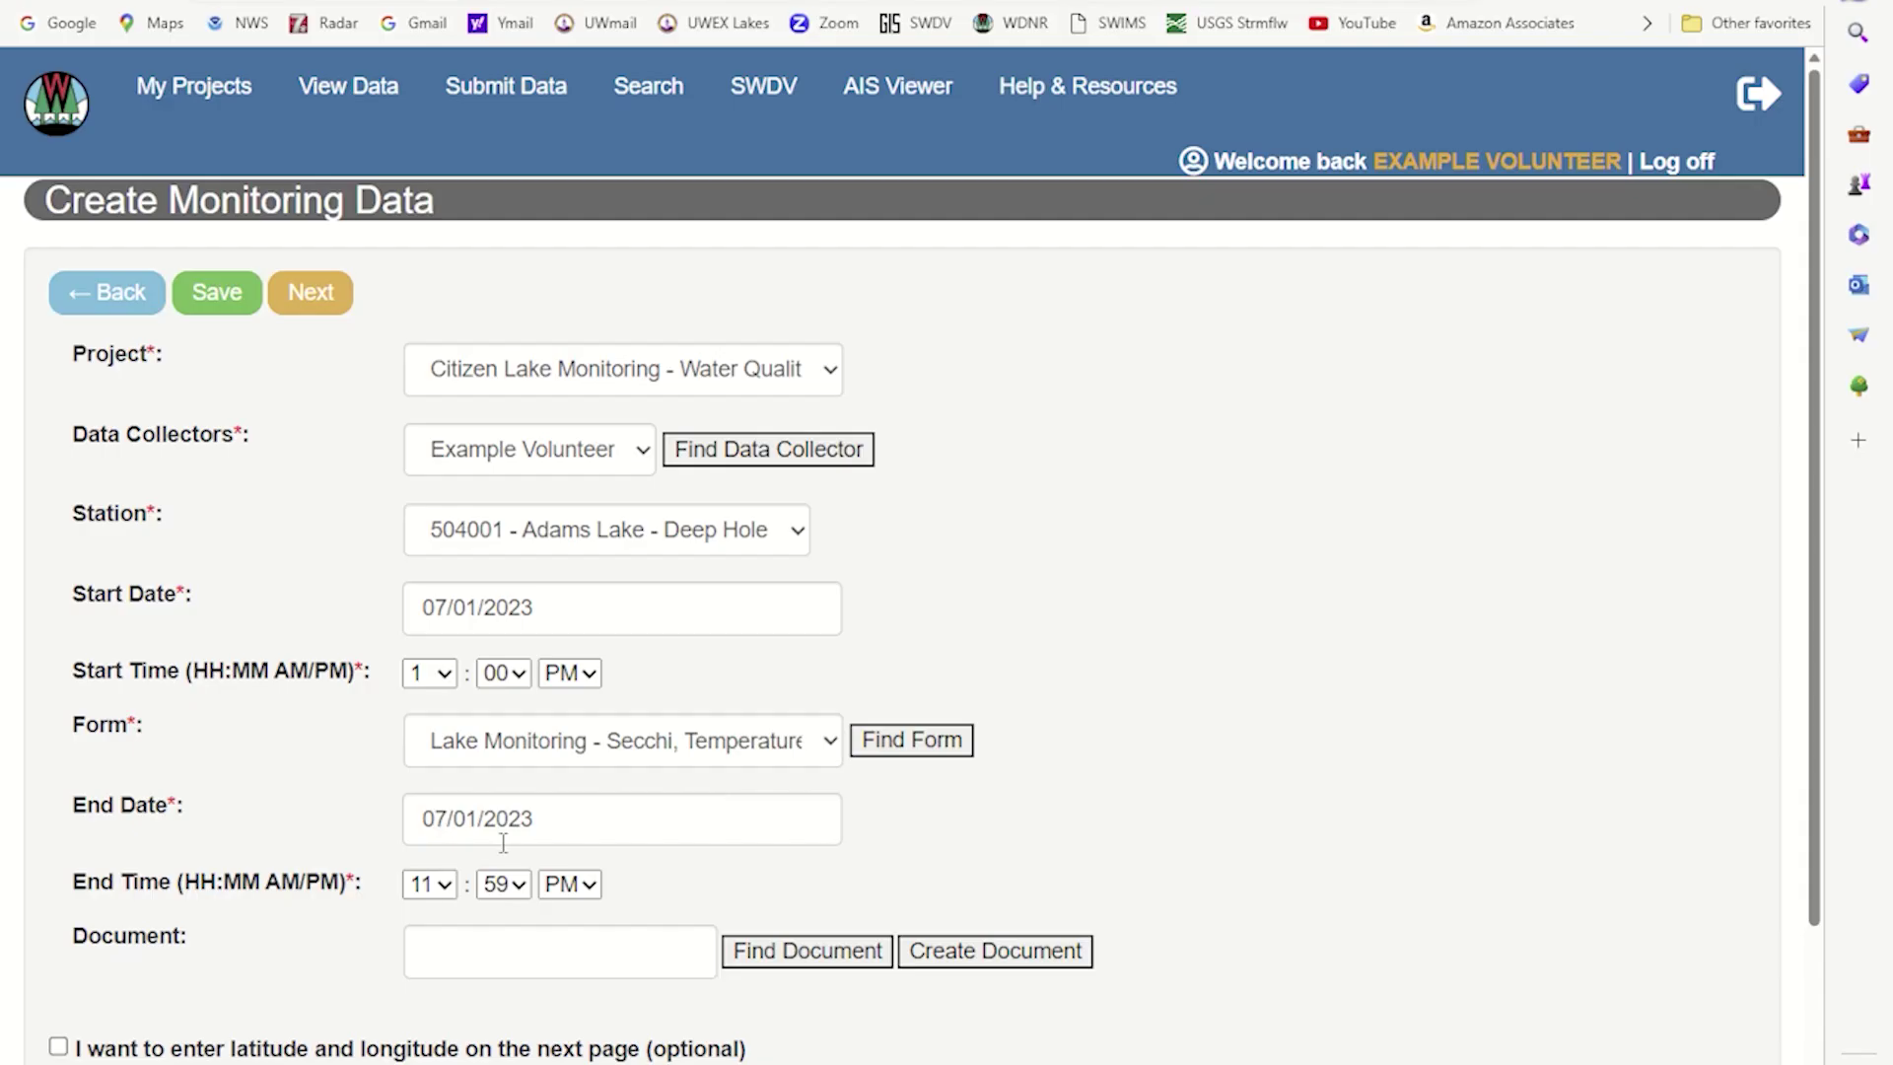
click(446, 884)
click(444, 584)
click(511, 884)
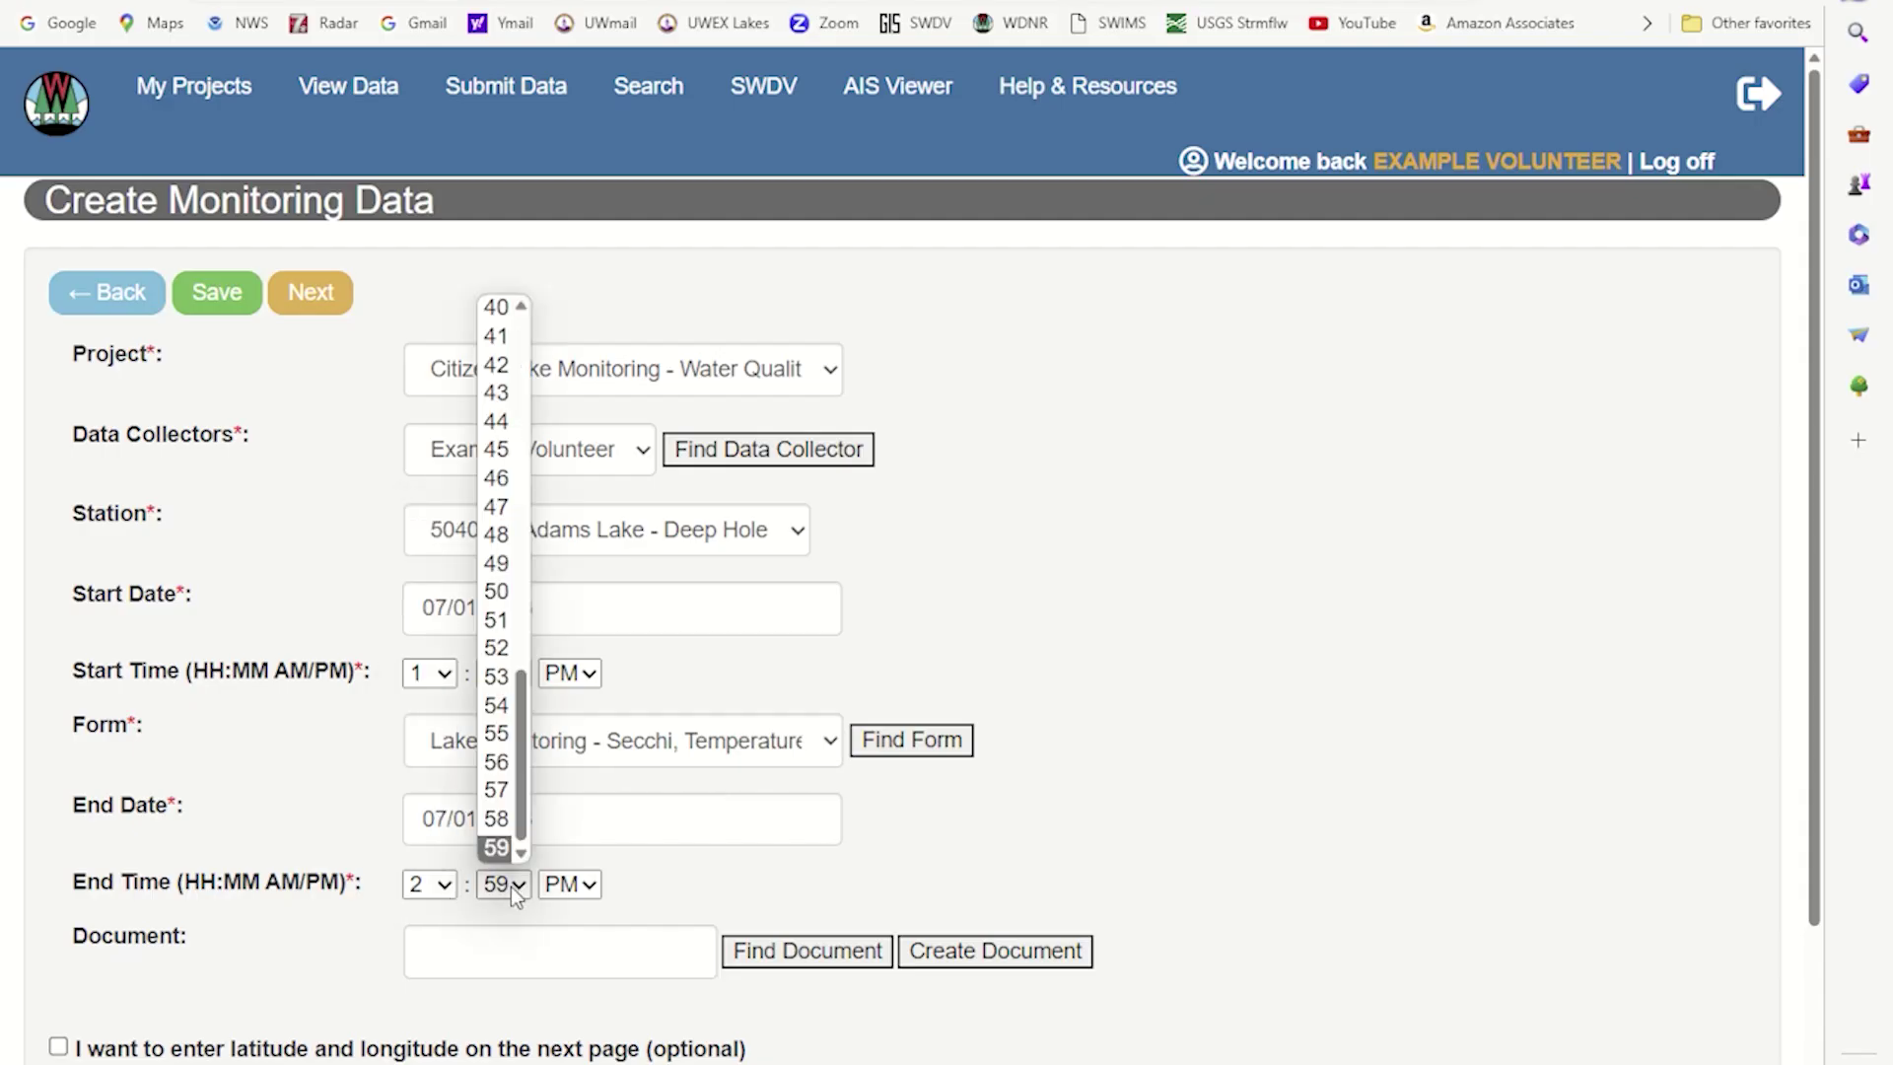
scroll(505, 493, up, 13)
click(497, 337)
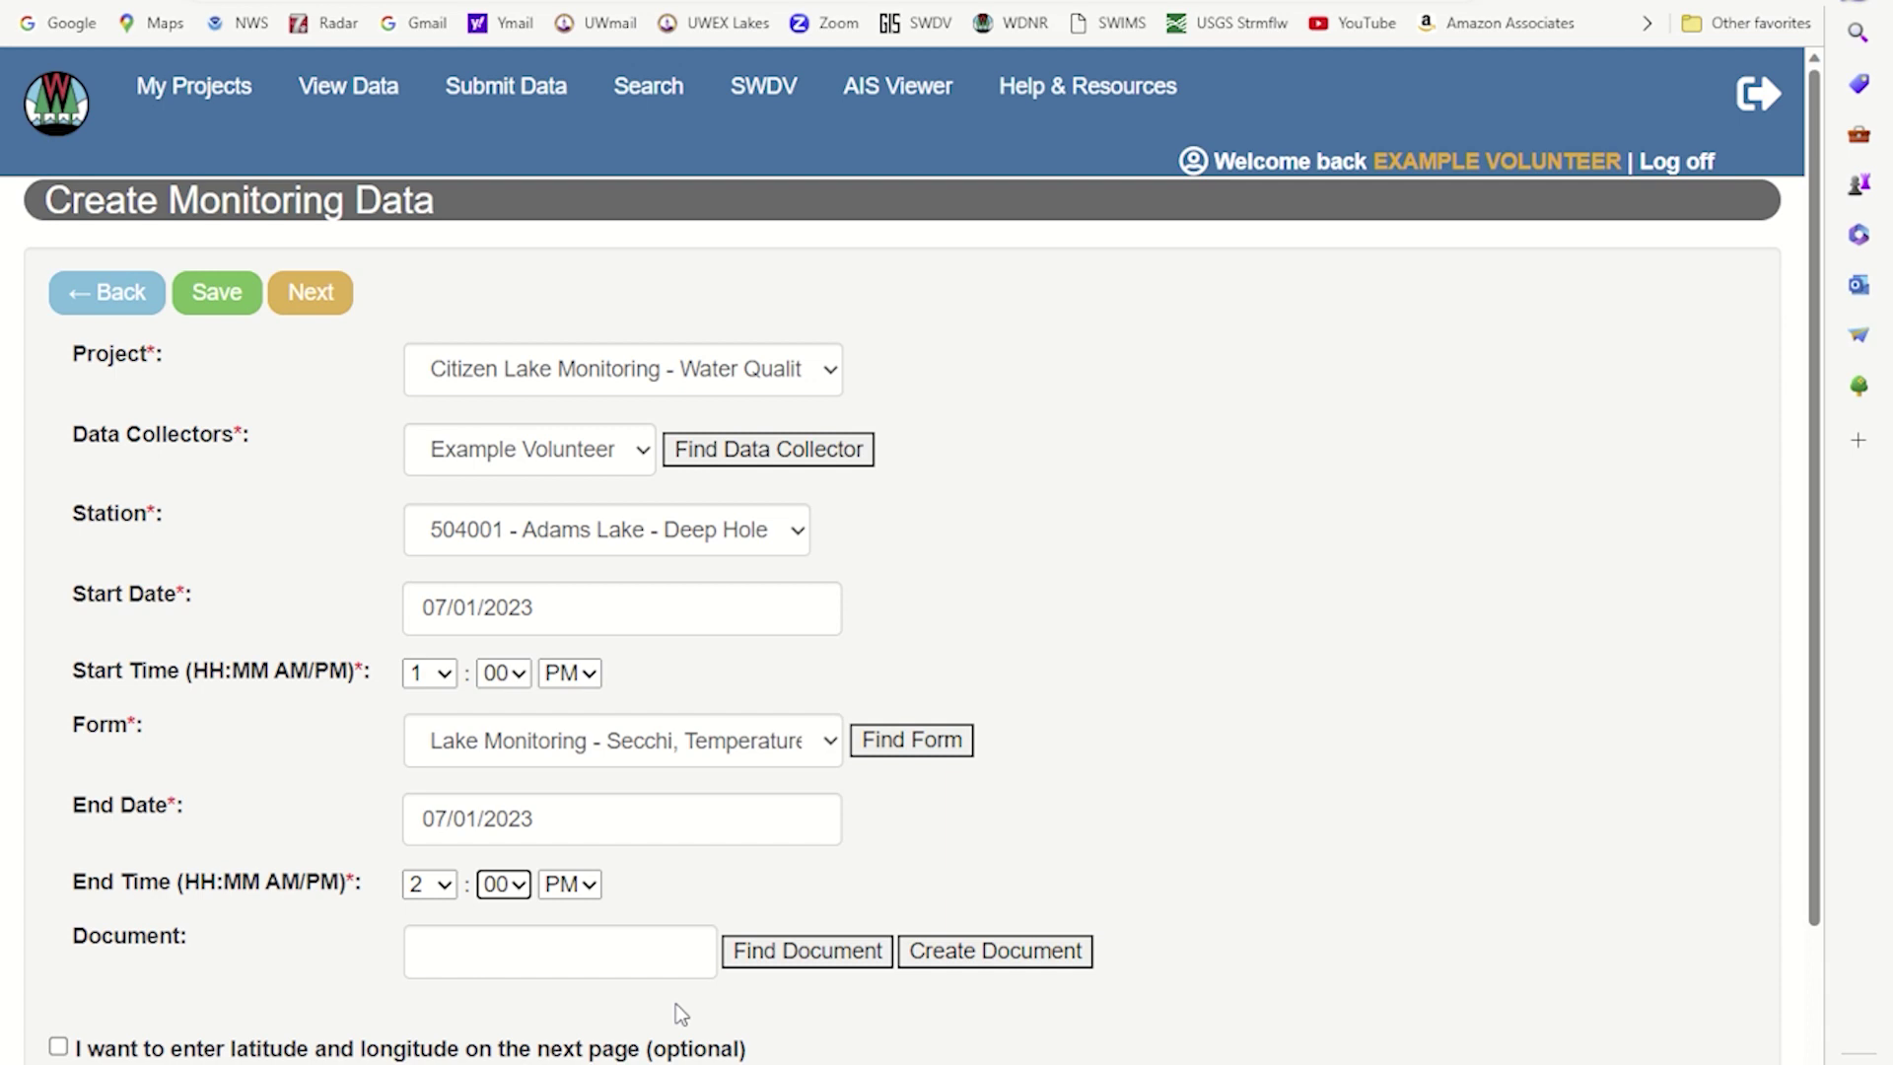
Add a fieldwork comment about heavy thunderstorms, runoff and boat traffic, then go to the results form
scroll(680, 1011, down, 3)
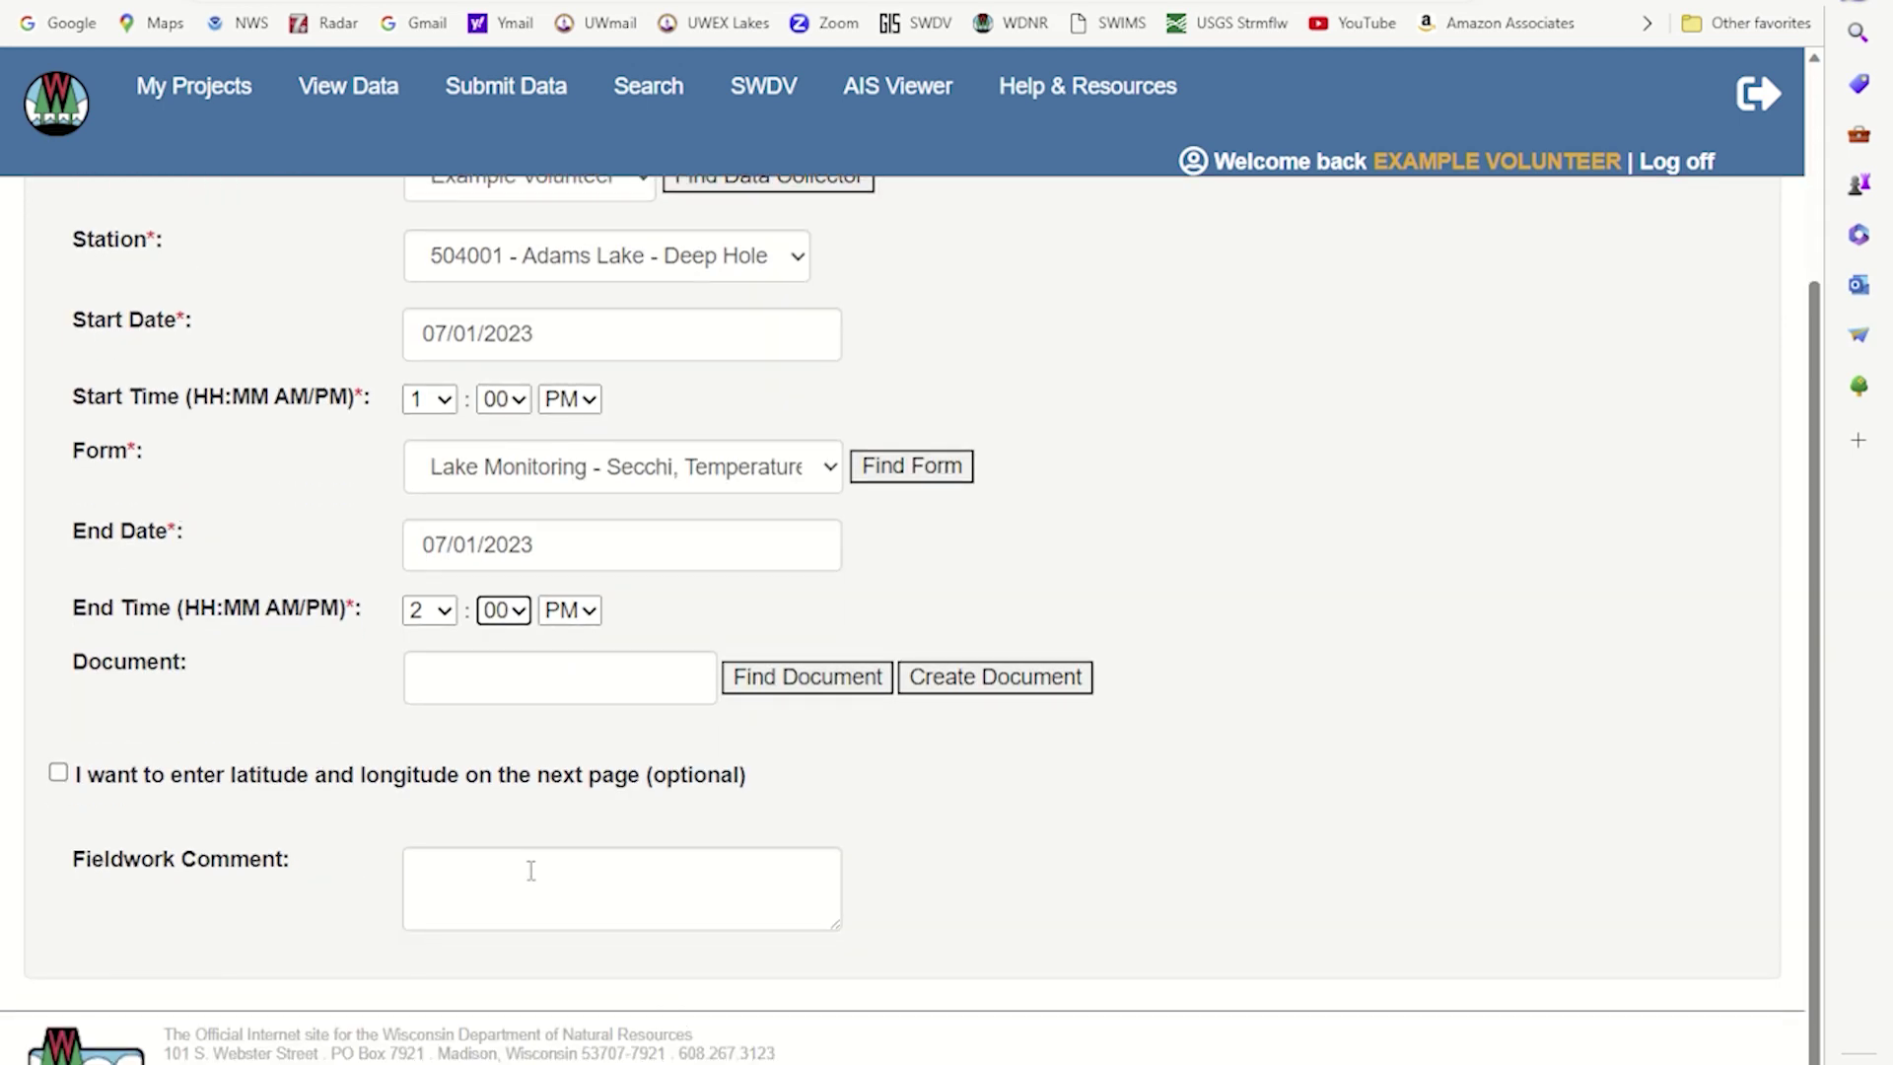
click(530, 870)
text(We )
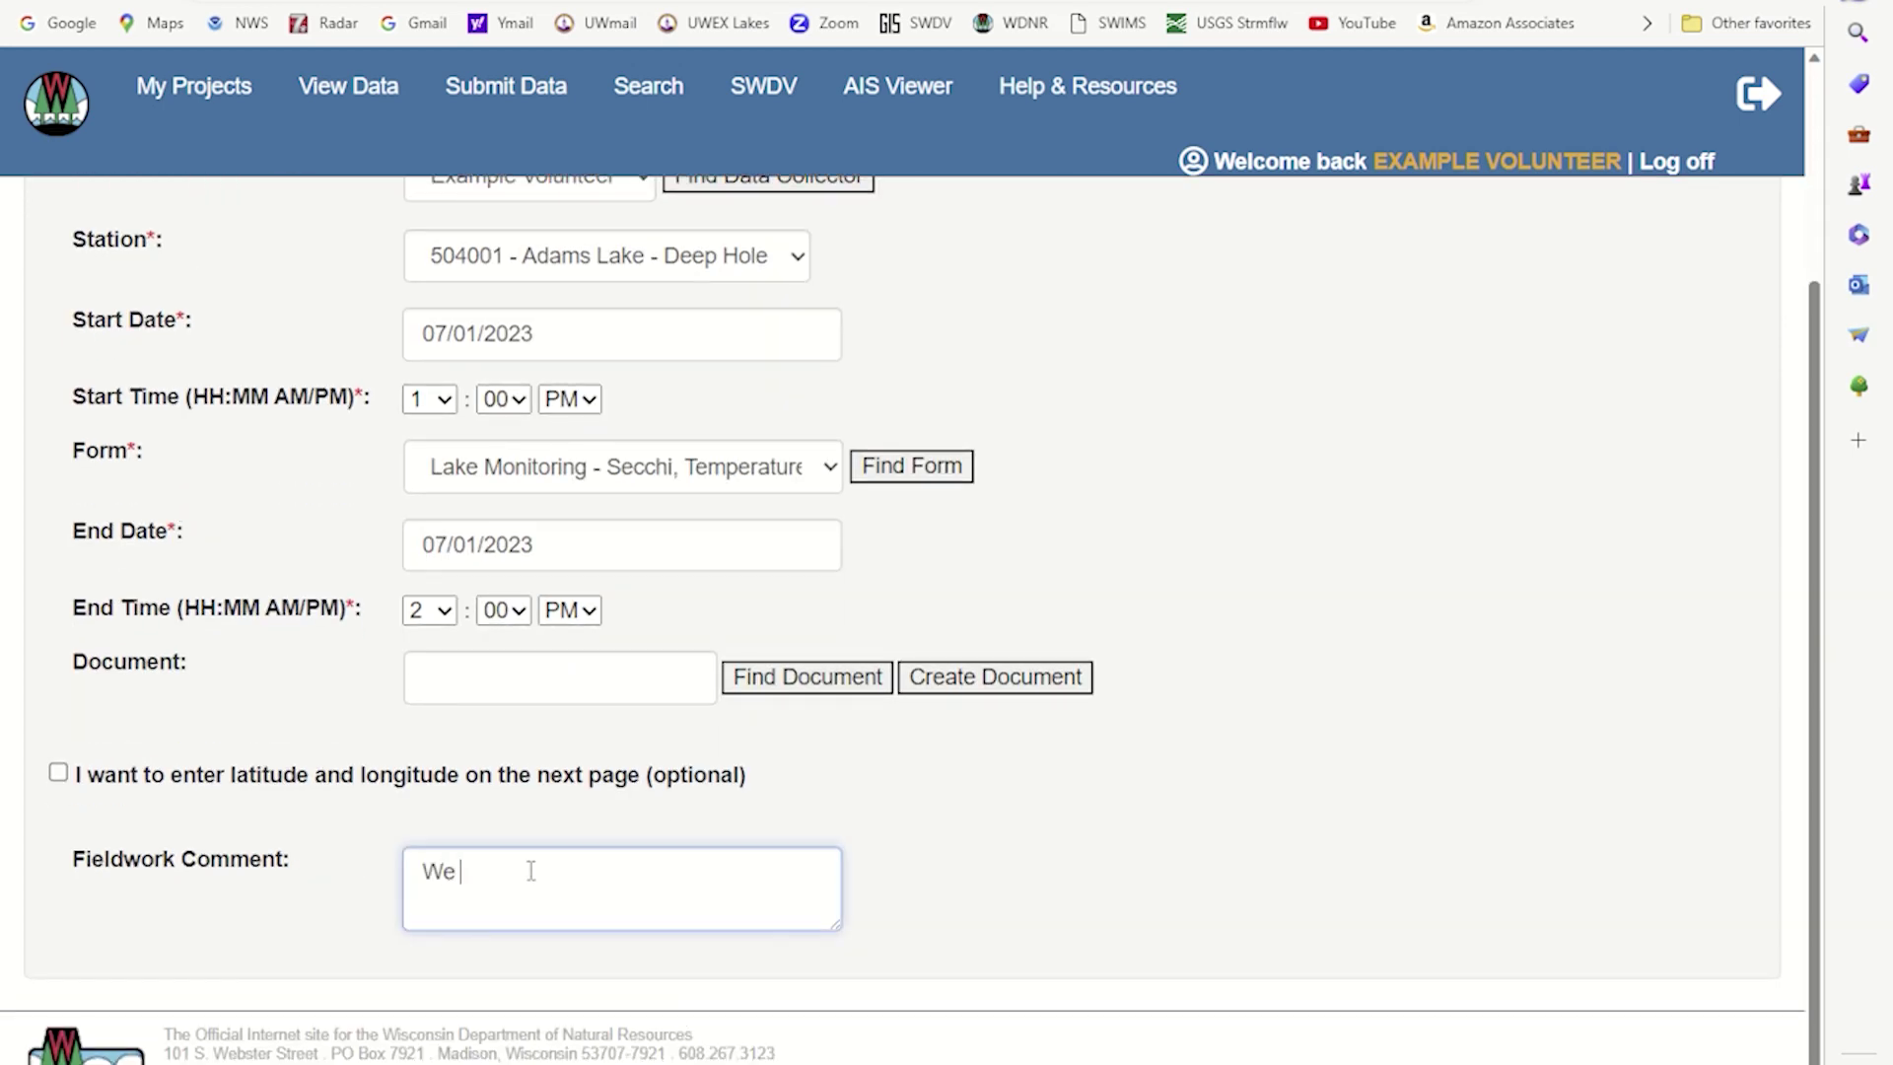
text(had several rounds of)
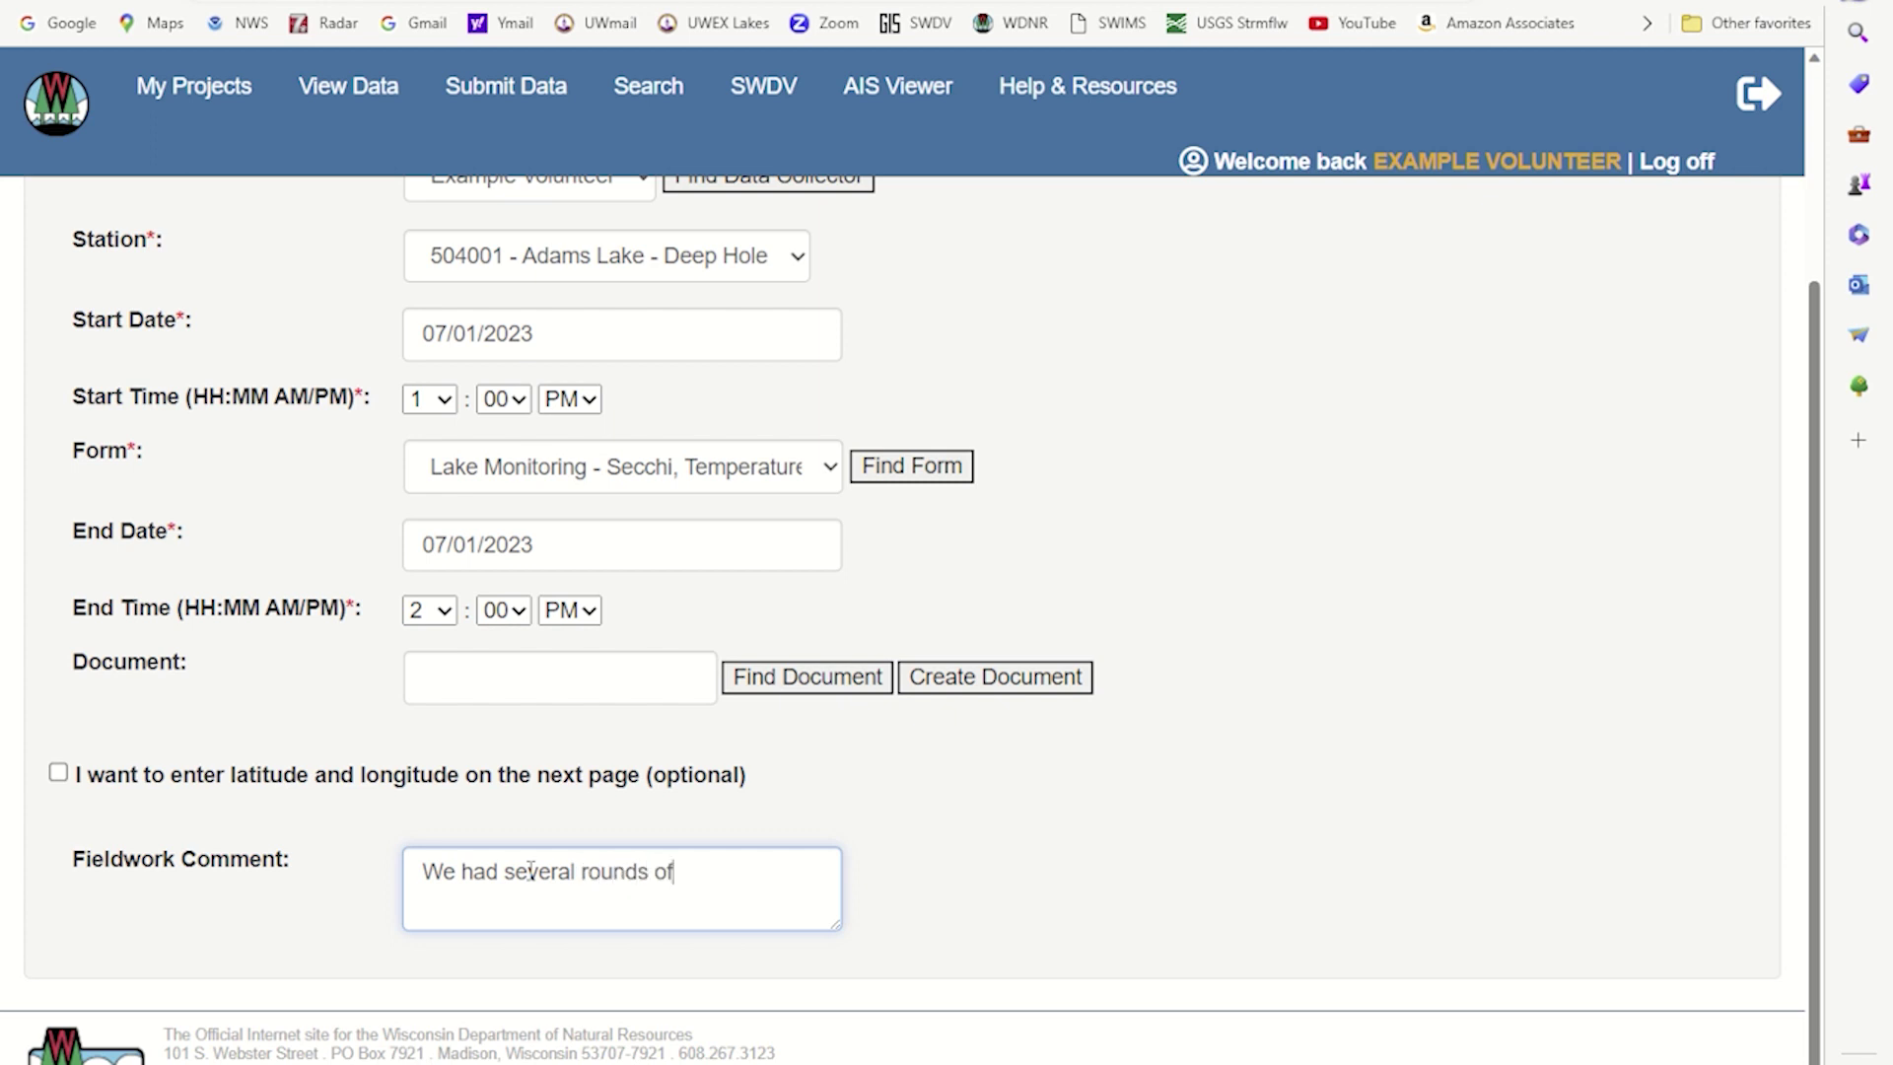
text( heavy thunderstorms o)
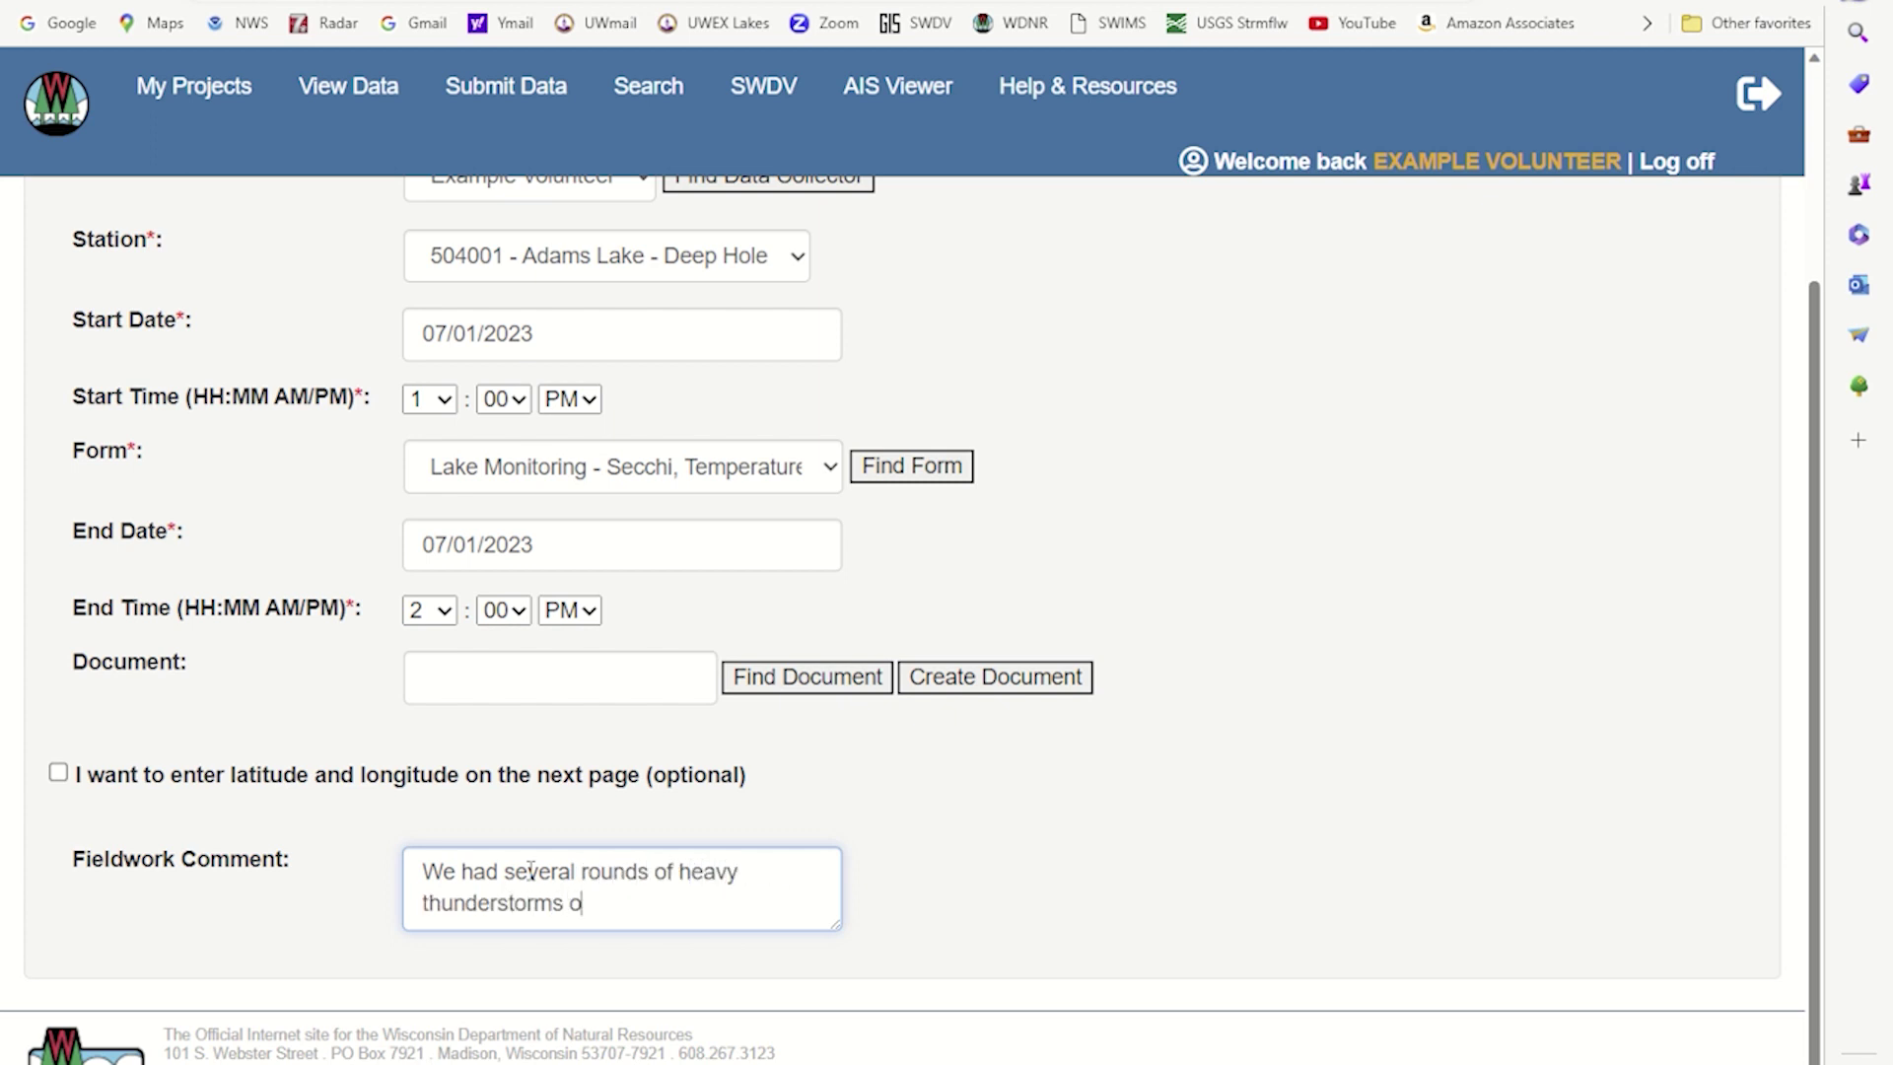
text(ver the last couple of d)
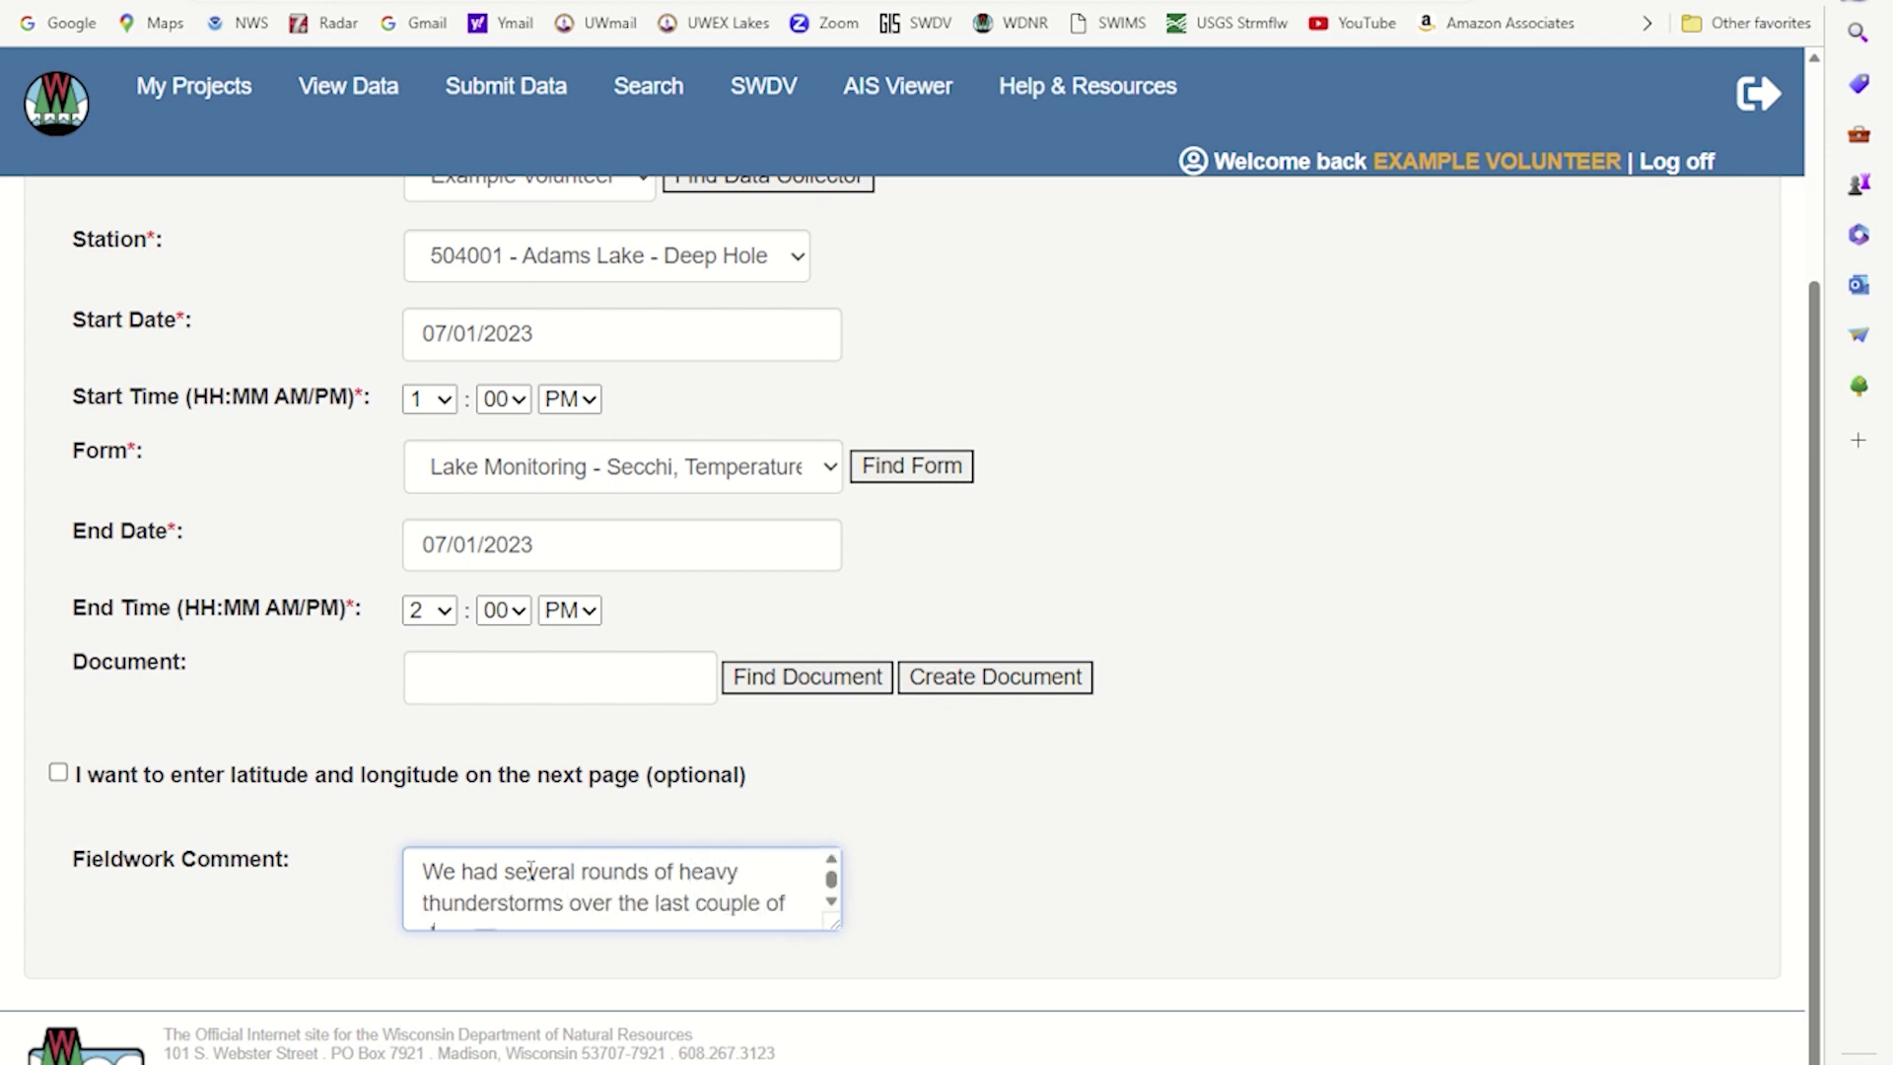
text(ays. Lots of runoff)
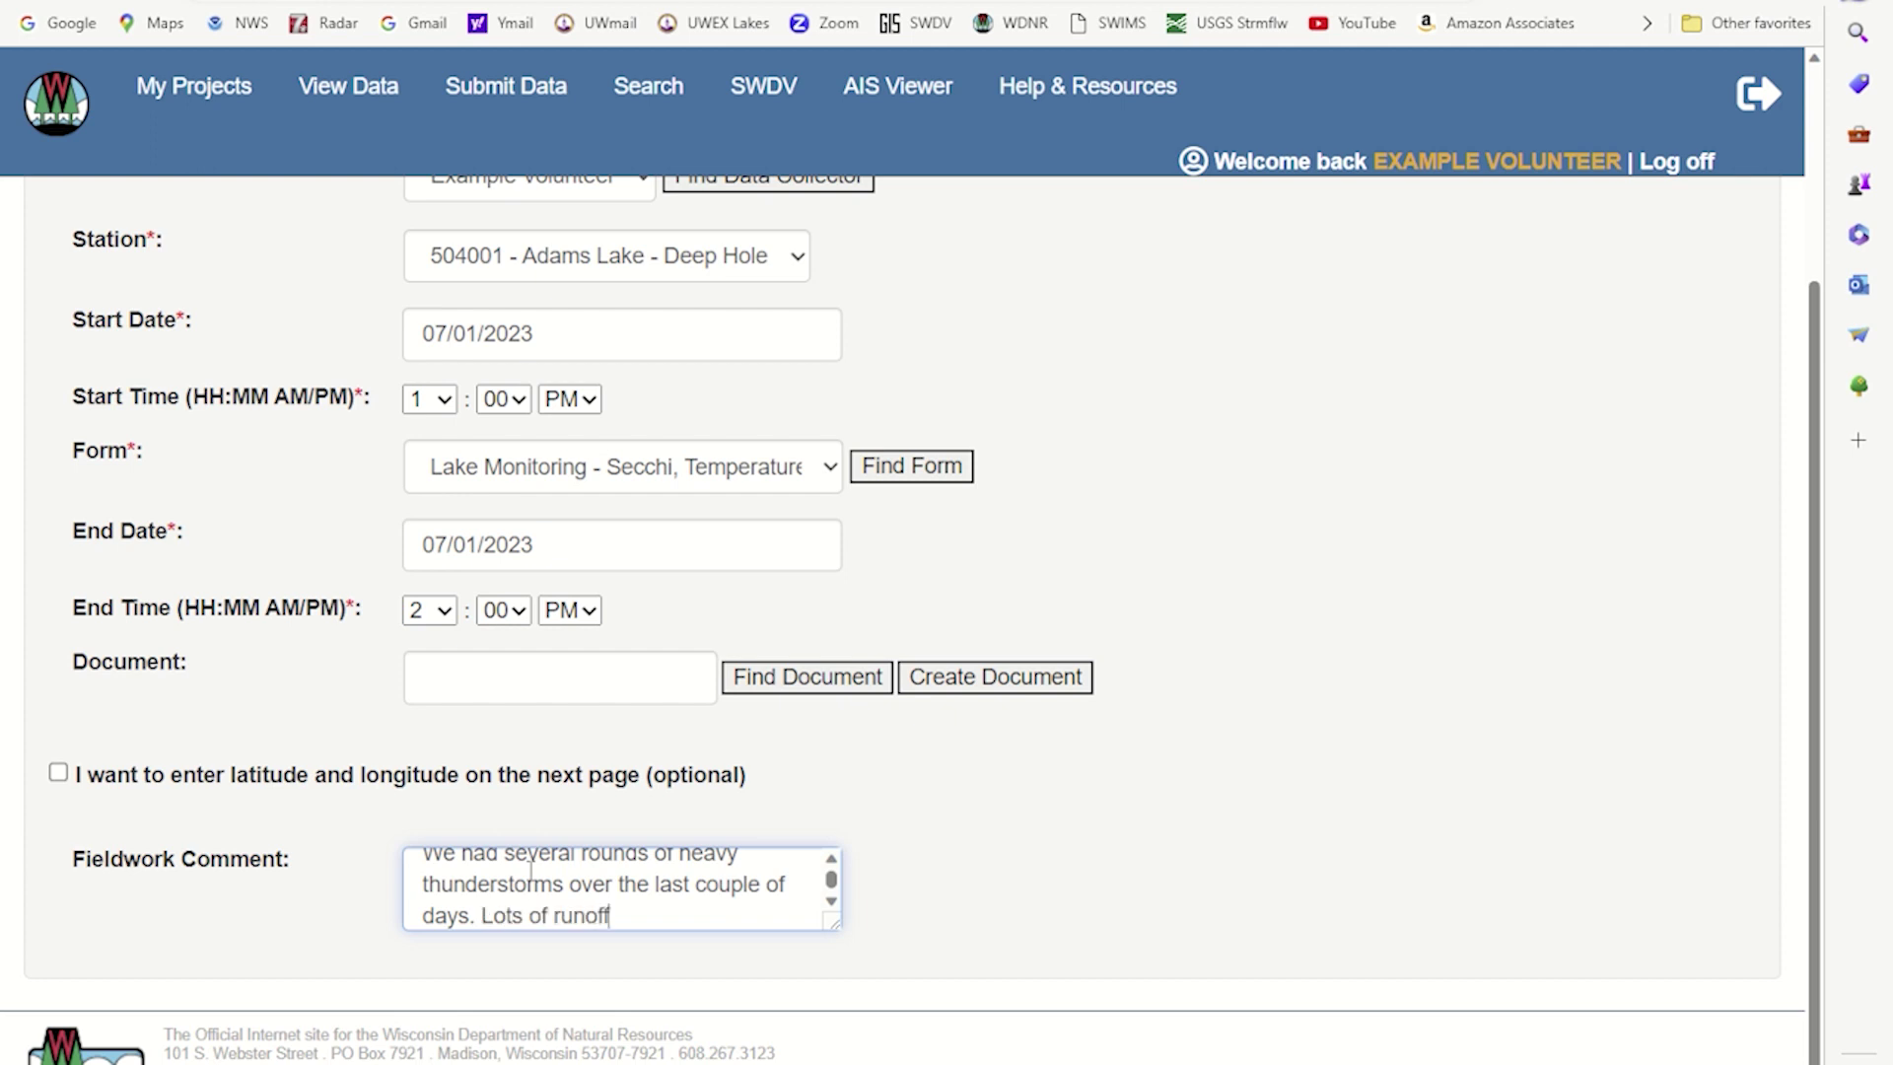
text( entering the lake.)
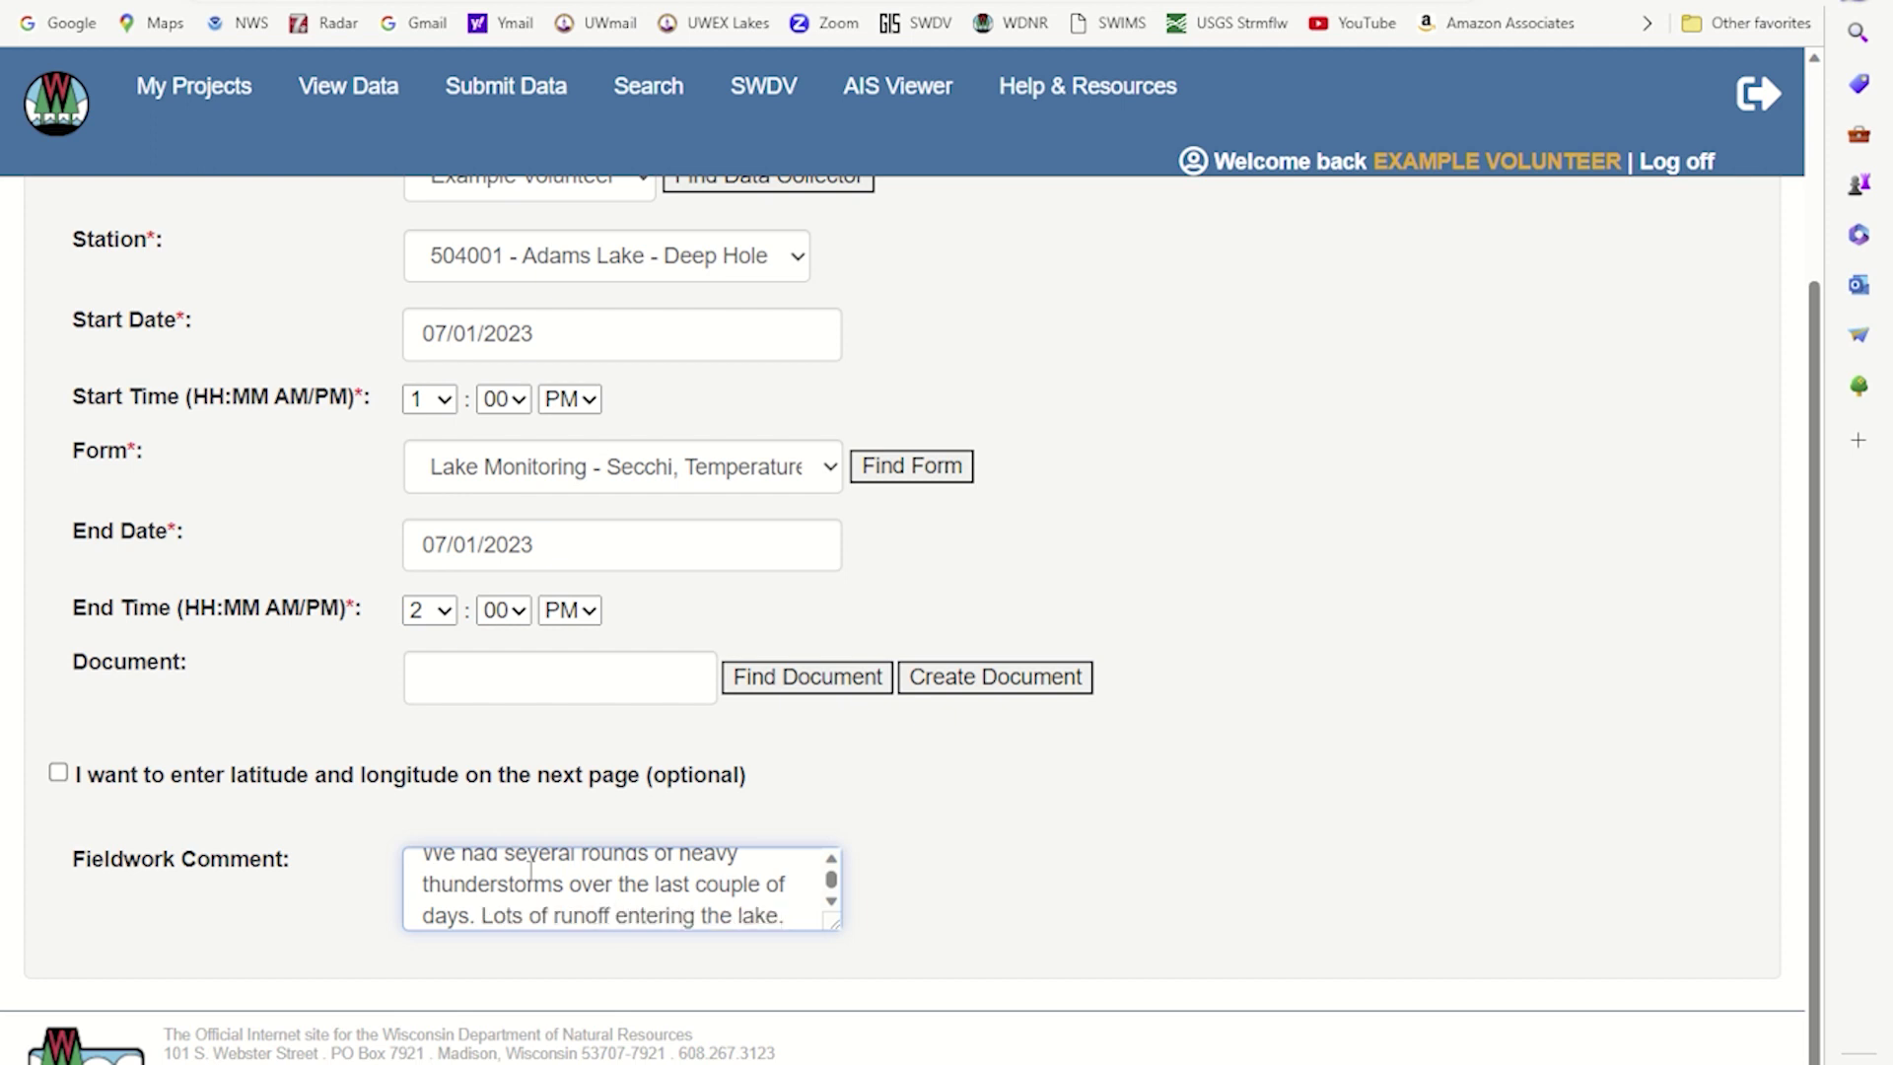
text( Heavy boat traffic on the lake today.)
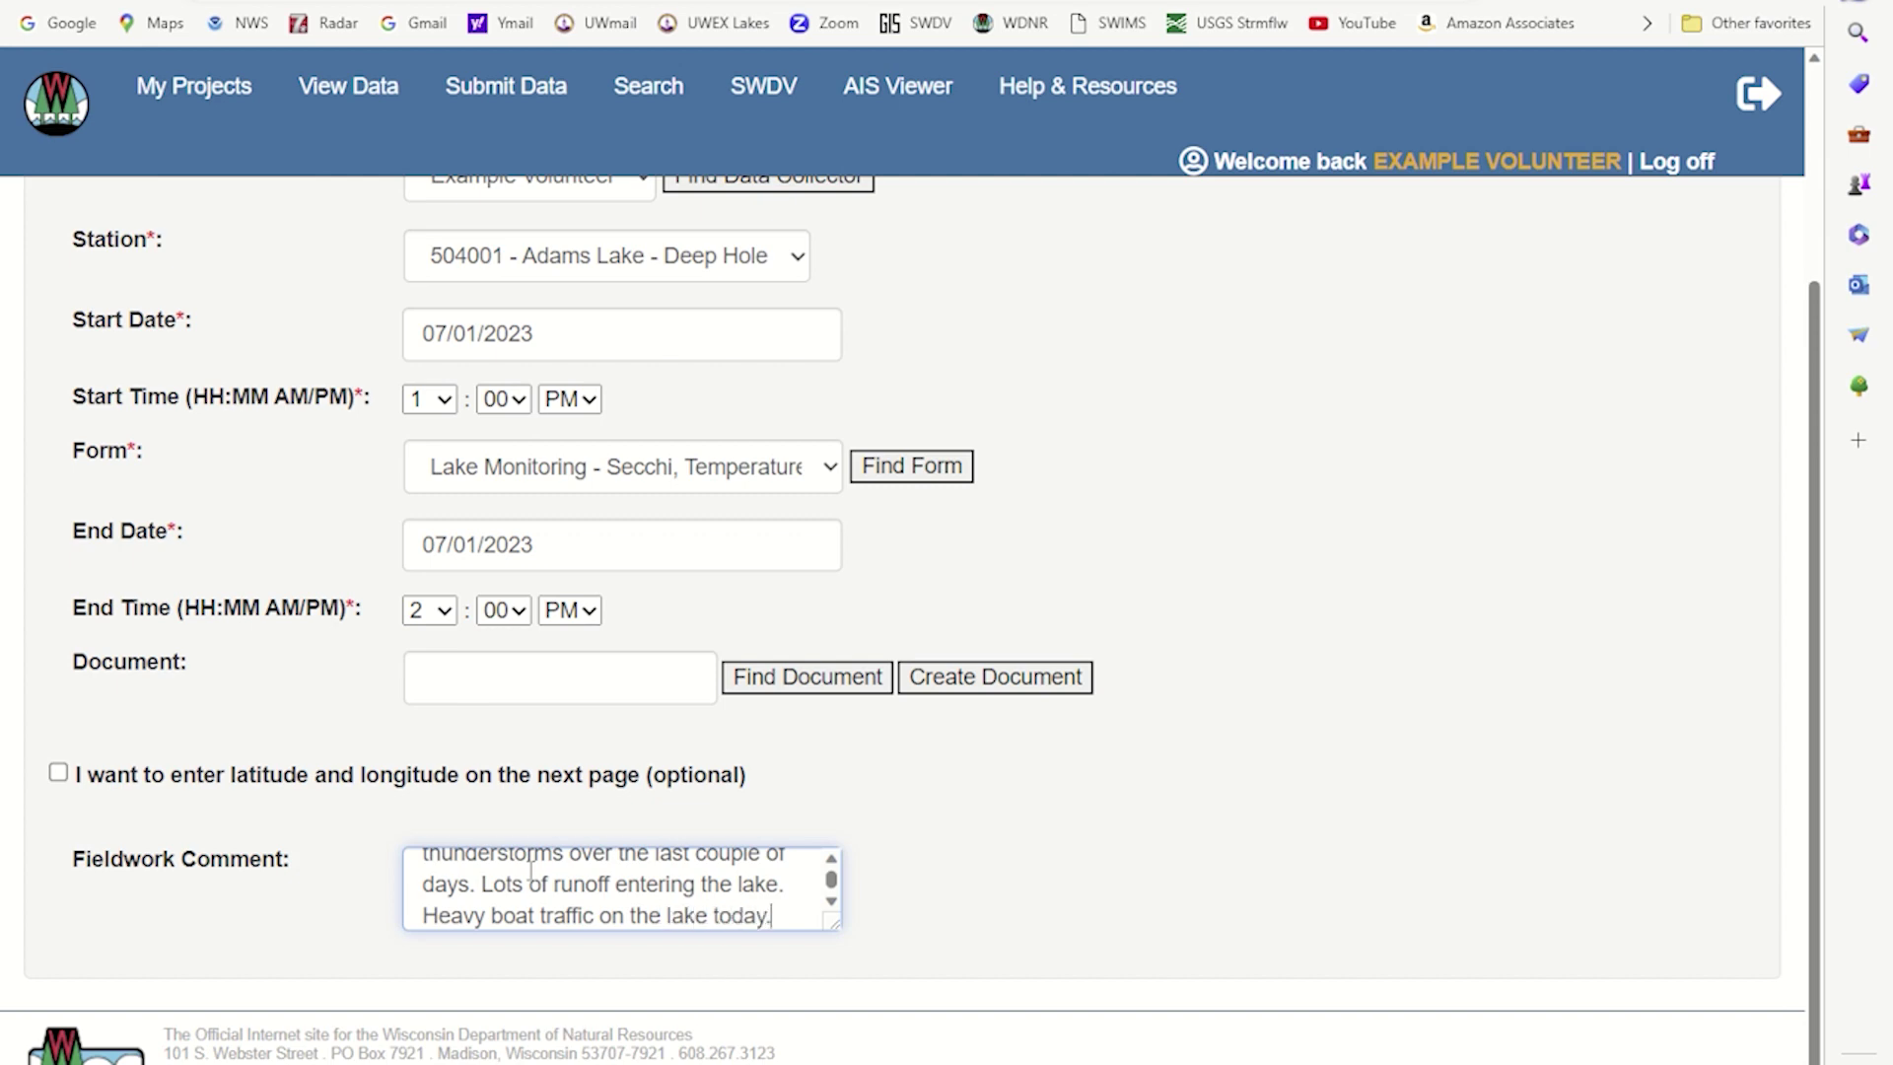
scroll(531, 872, up, 1)
scroll(934, 788, up, 3)
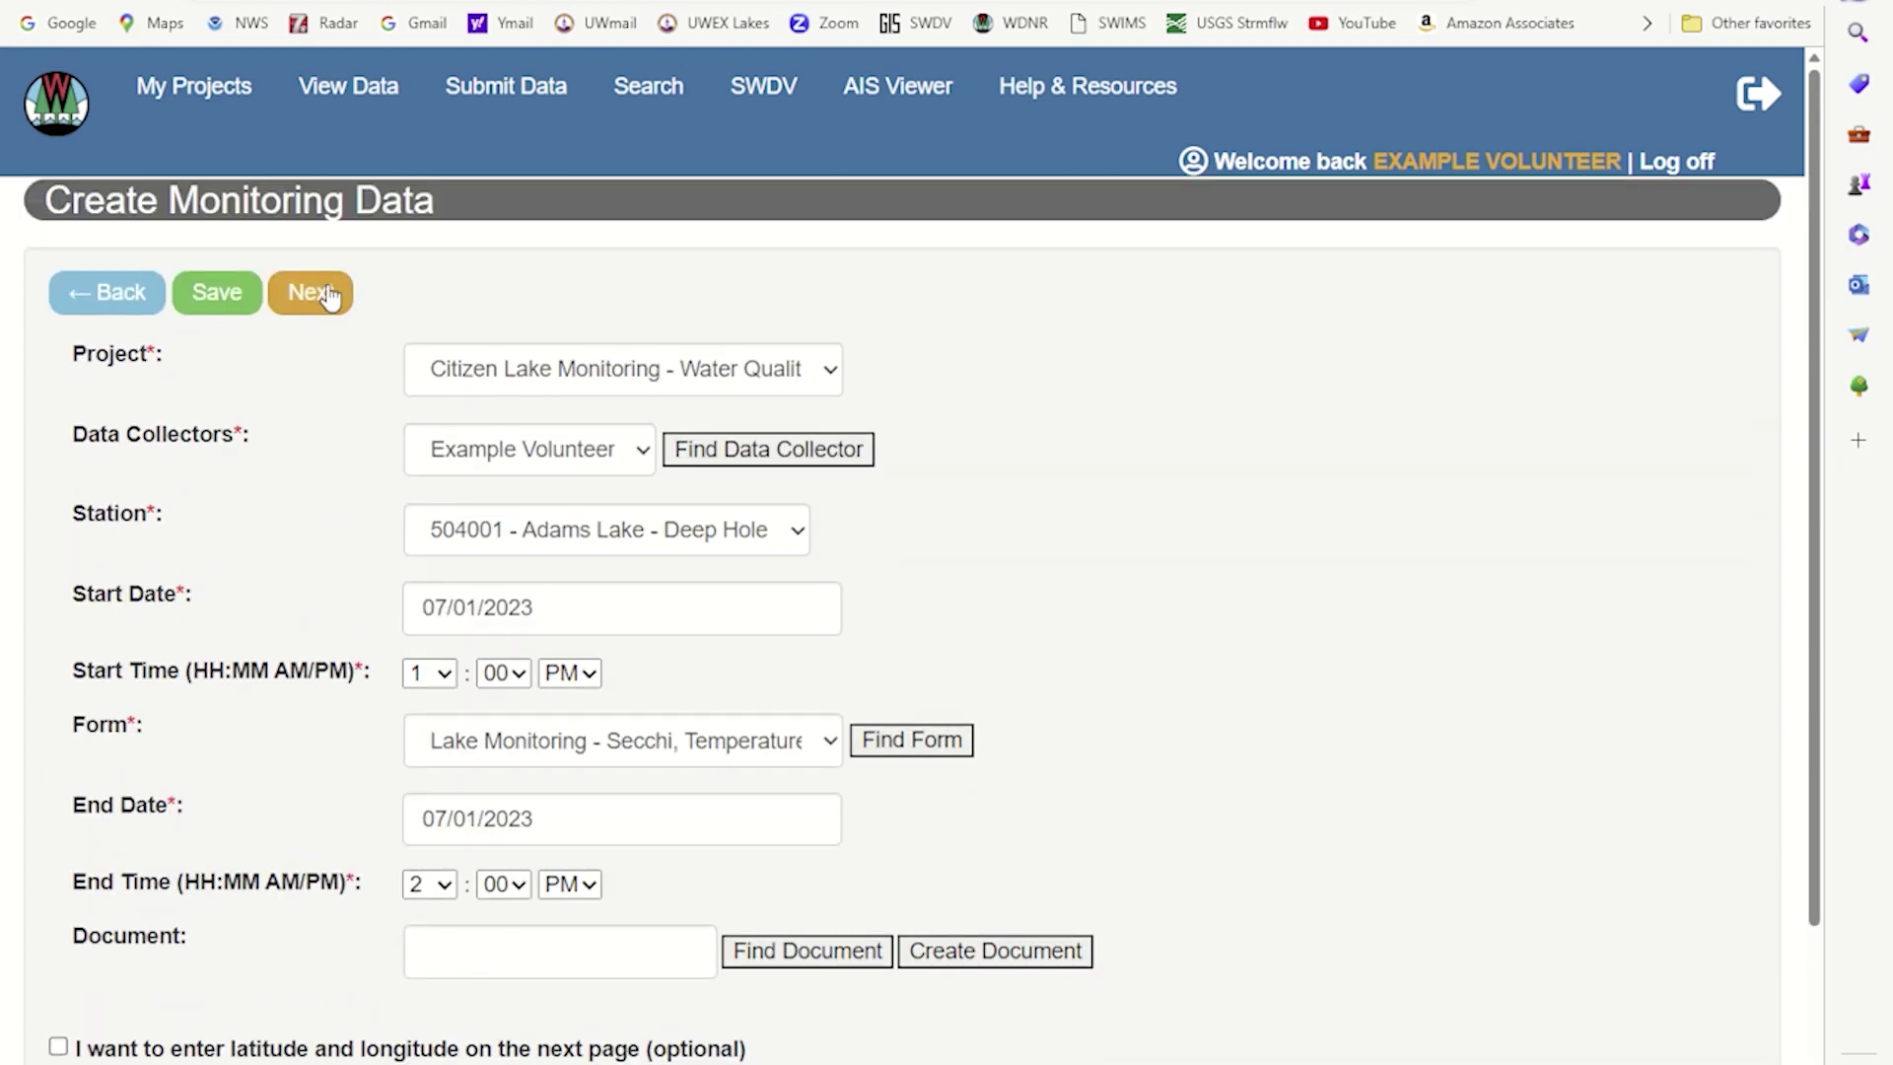
click(328, 295)
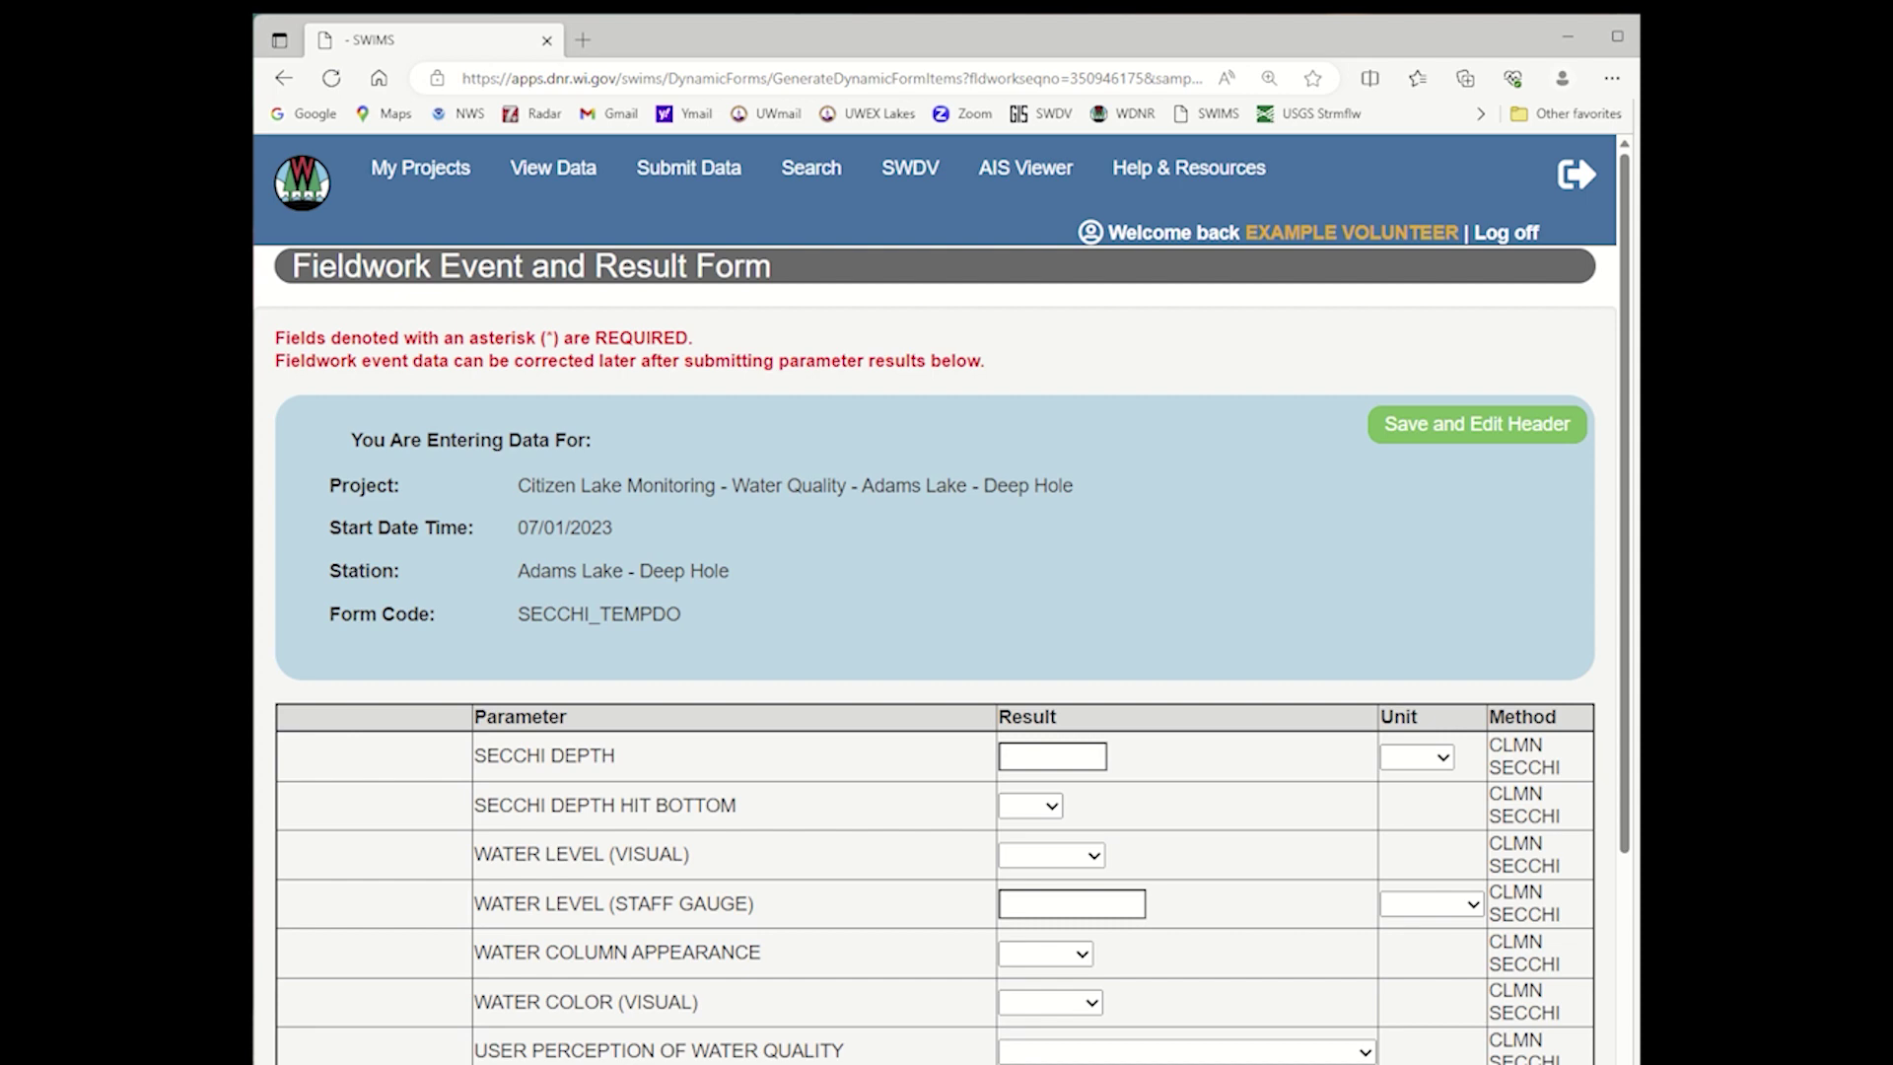
Record a Secchi depth of 7.5 feet with hit bottom set to NO
click(1059, 761)
text(7.5)
click(1416, 756)
click(1422, 807)
click(1049, 807)
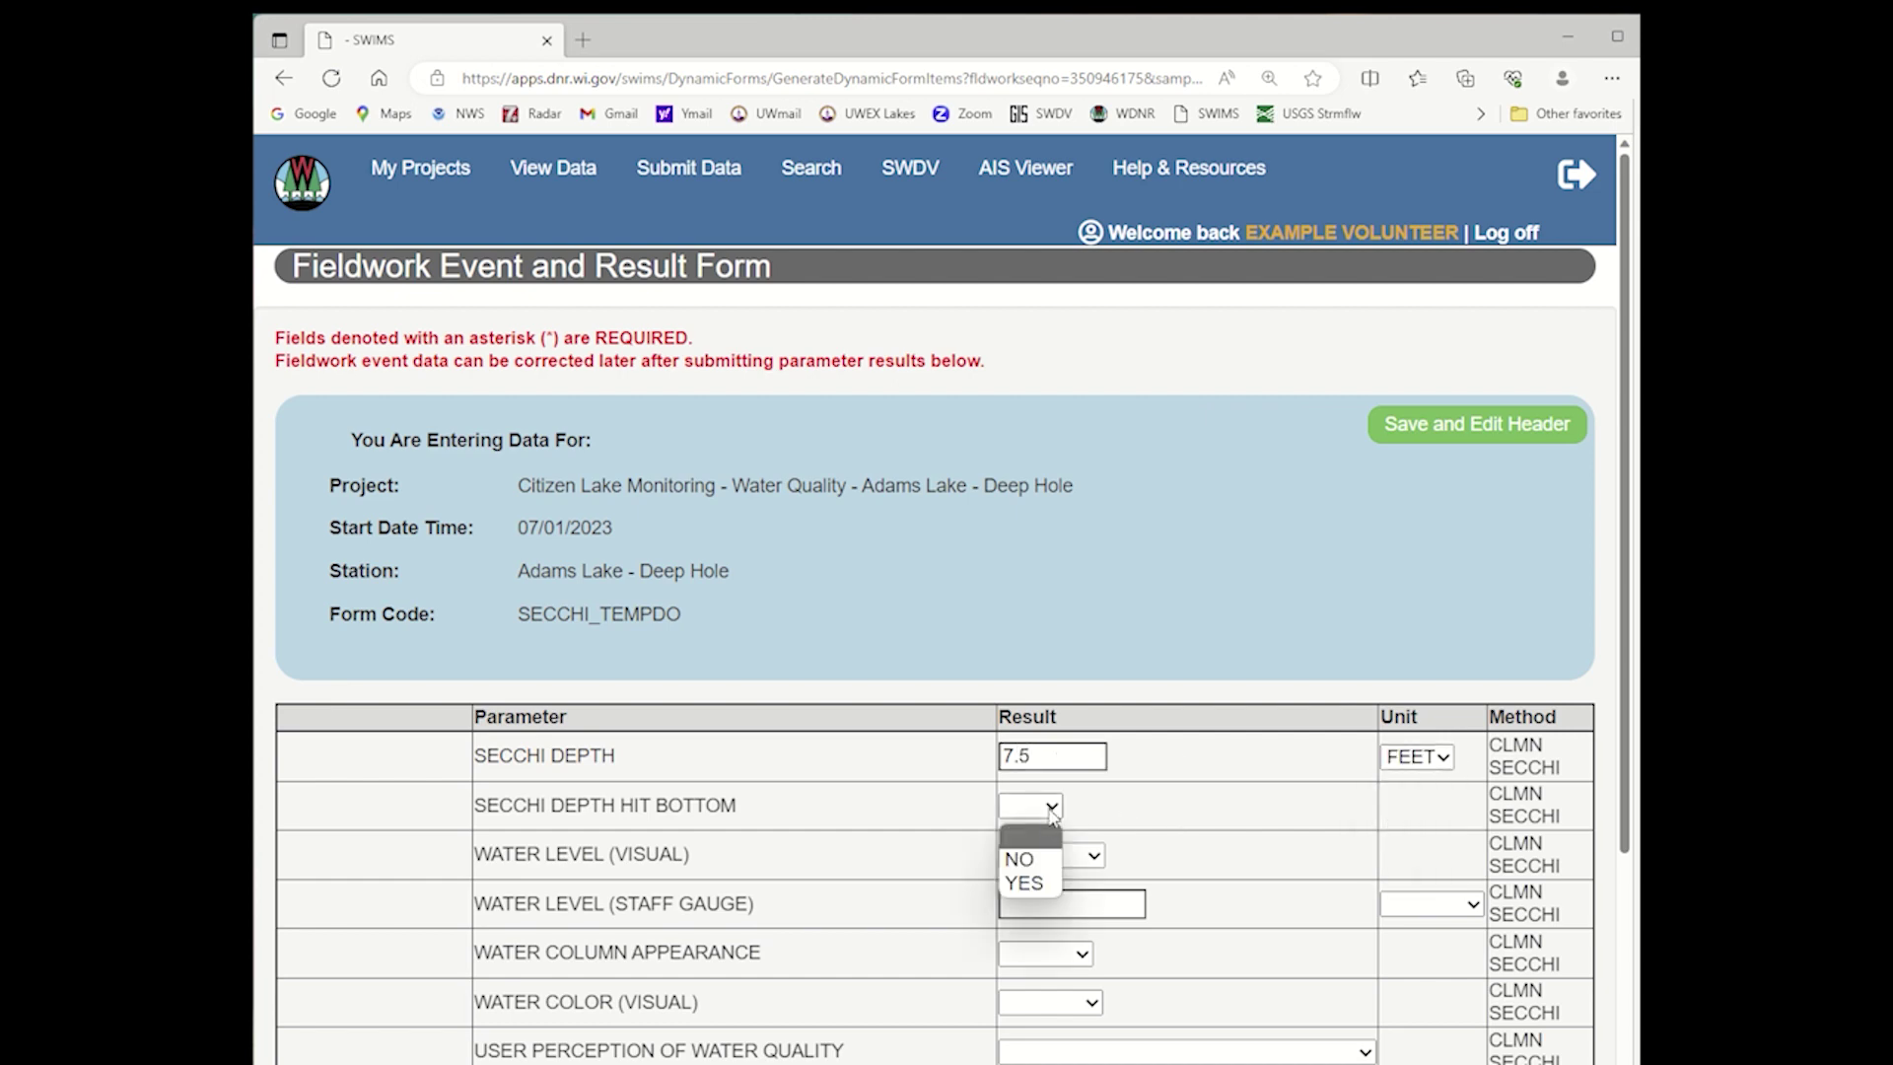
click(1025, 859)
Set water level NORMAL, water column appearance CLEAR and water color BLUE
click(1092, 855)
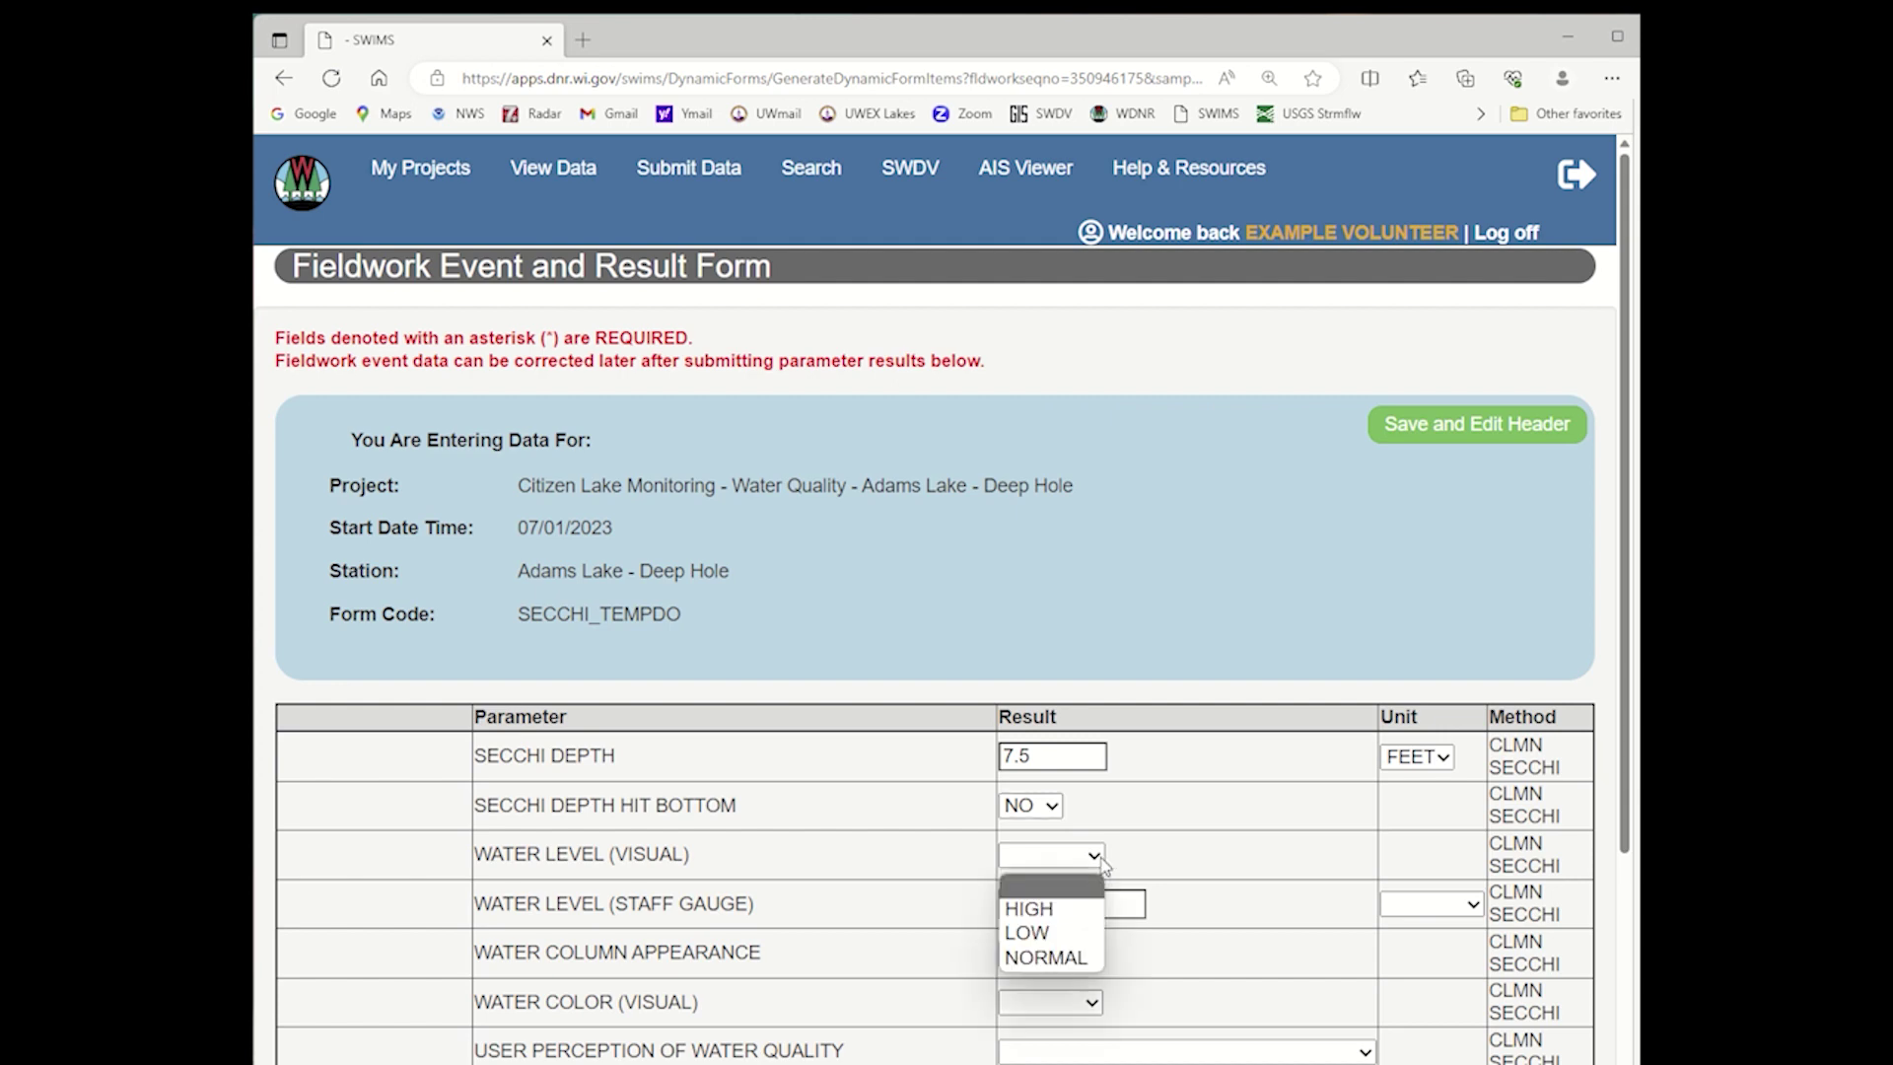
click(1069, 958)
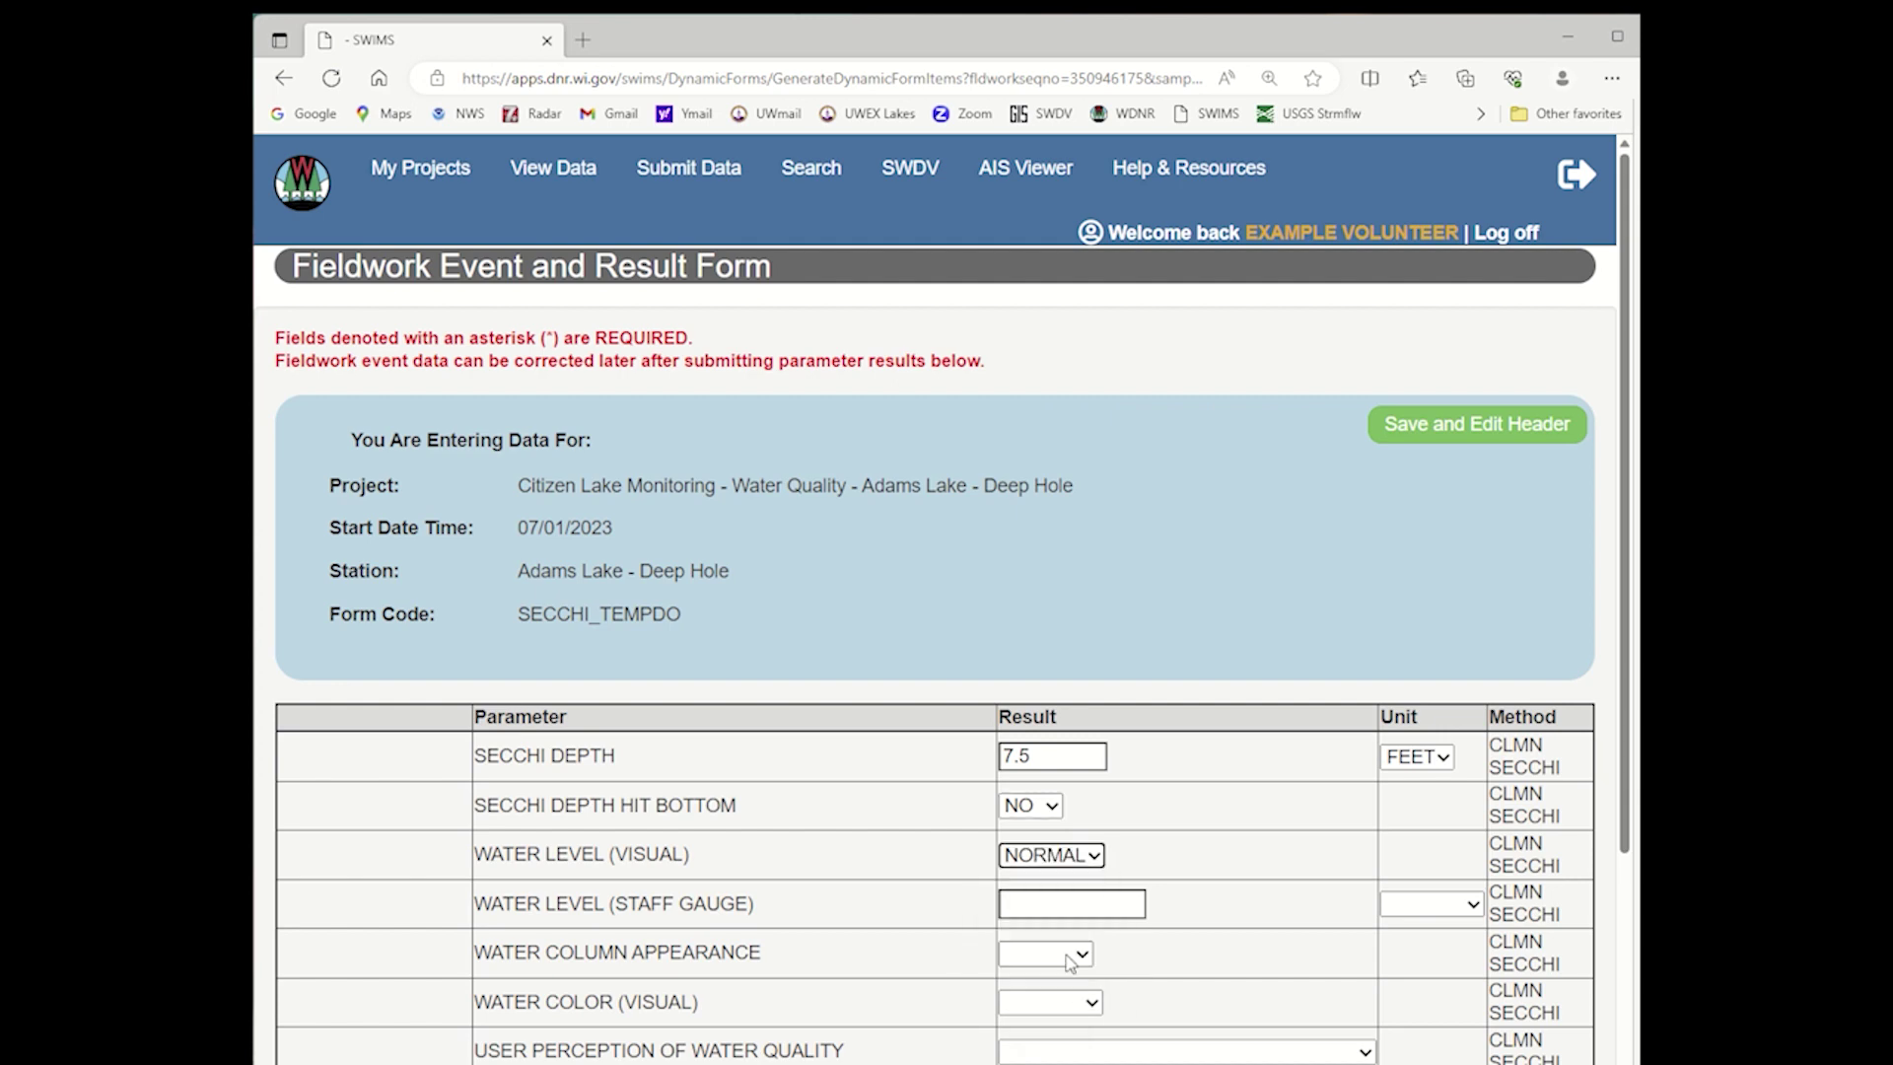
scroll(1143, 941, down, 2)
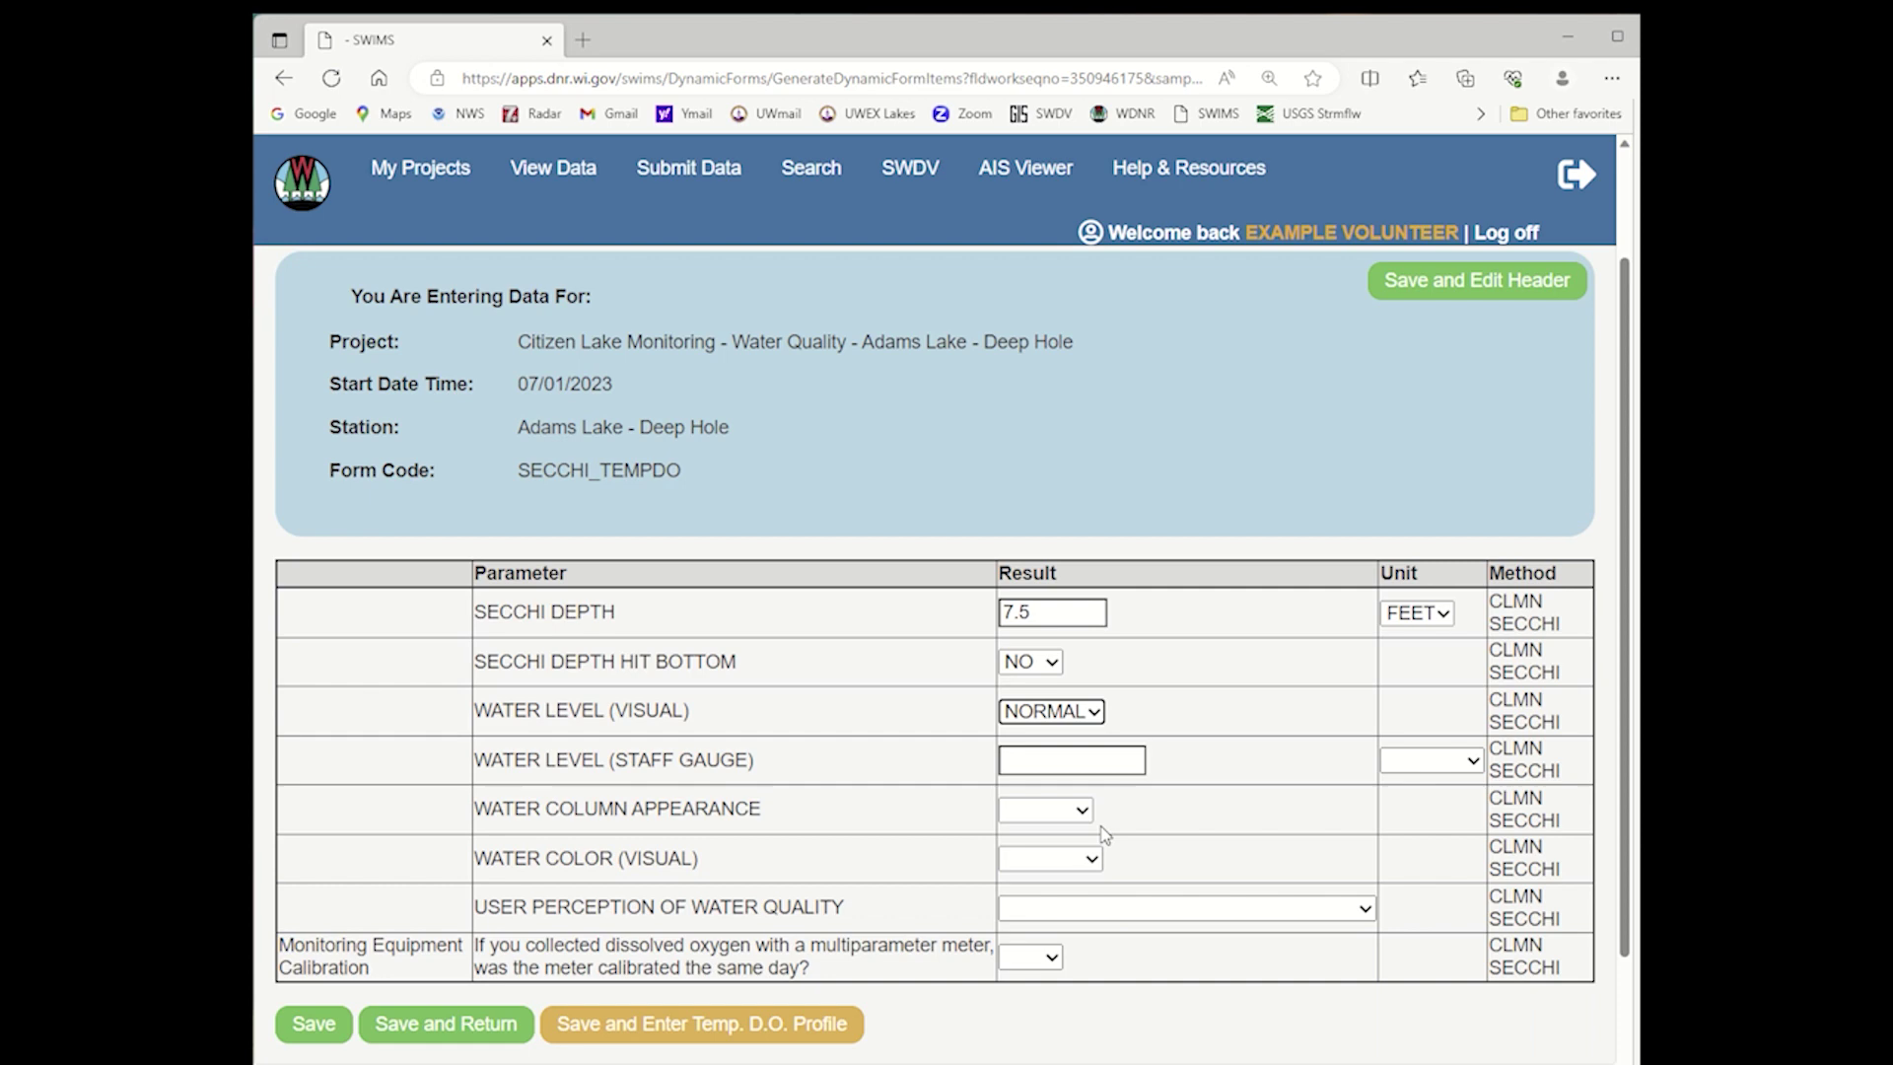
click(1084, 812)
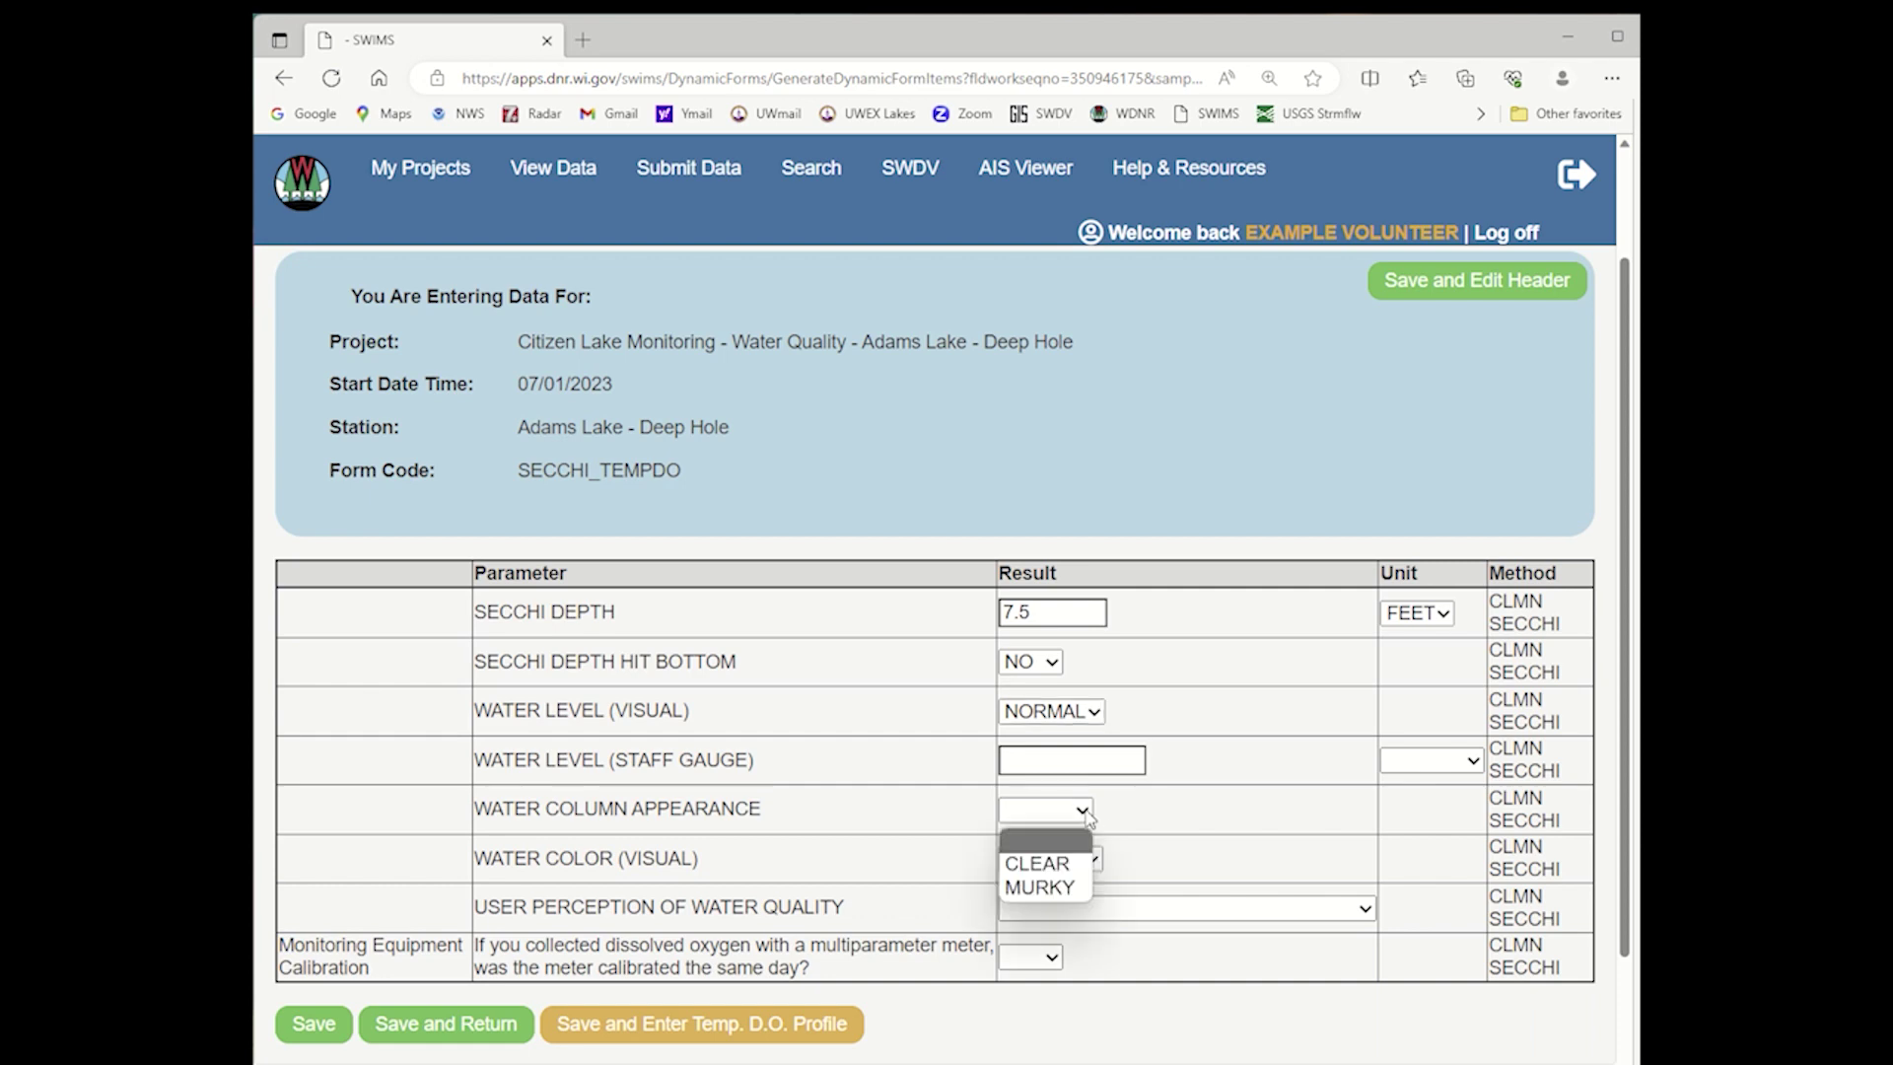
click(1070, 864)
click(1094, 864)
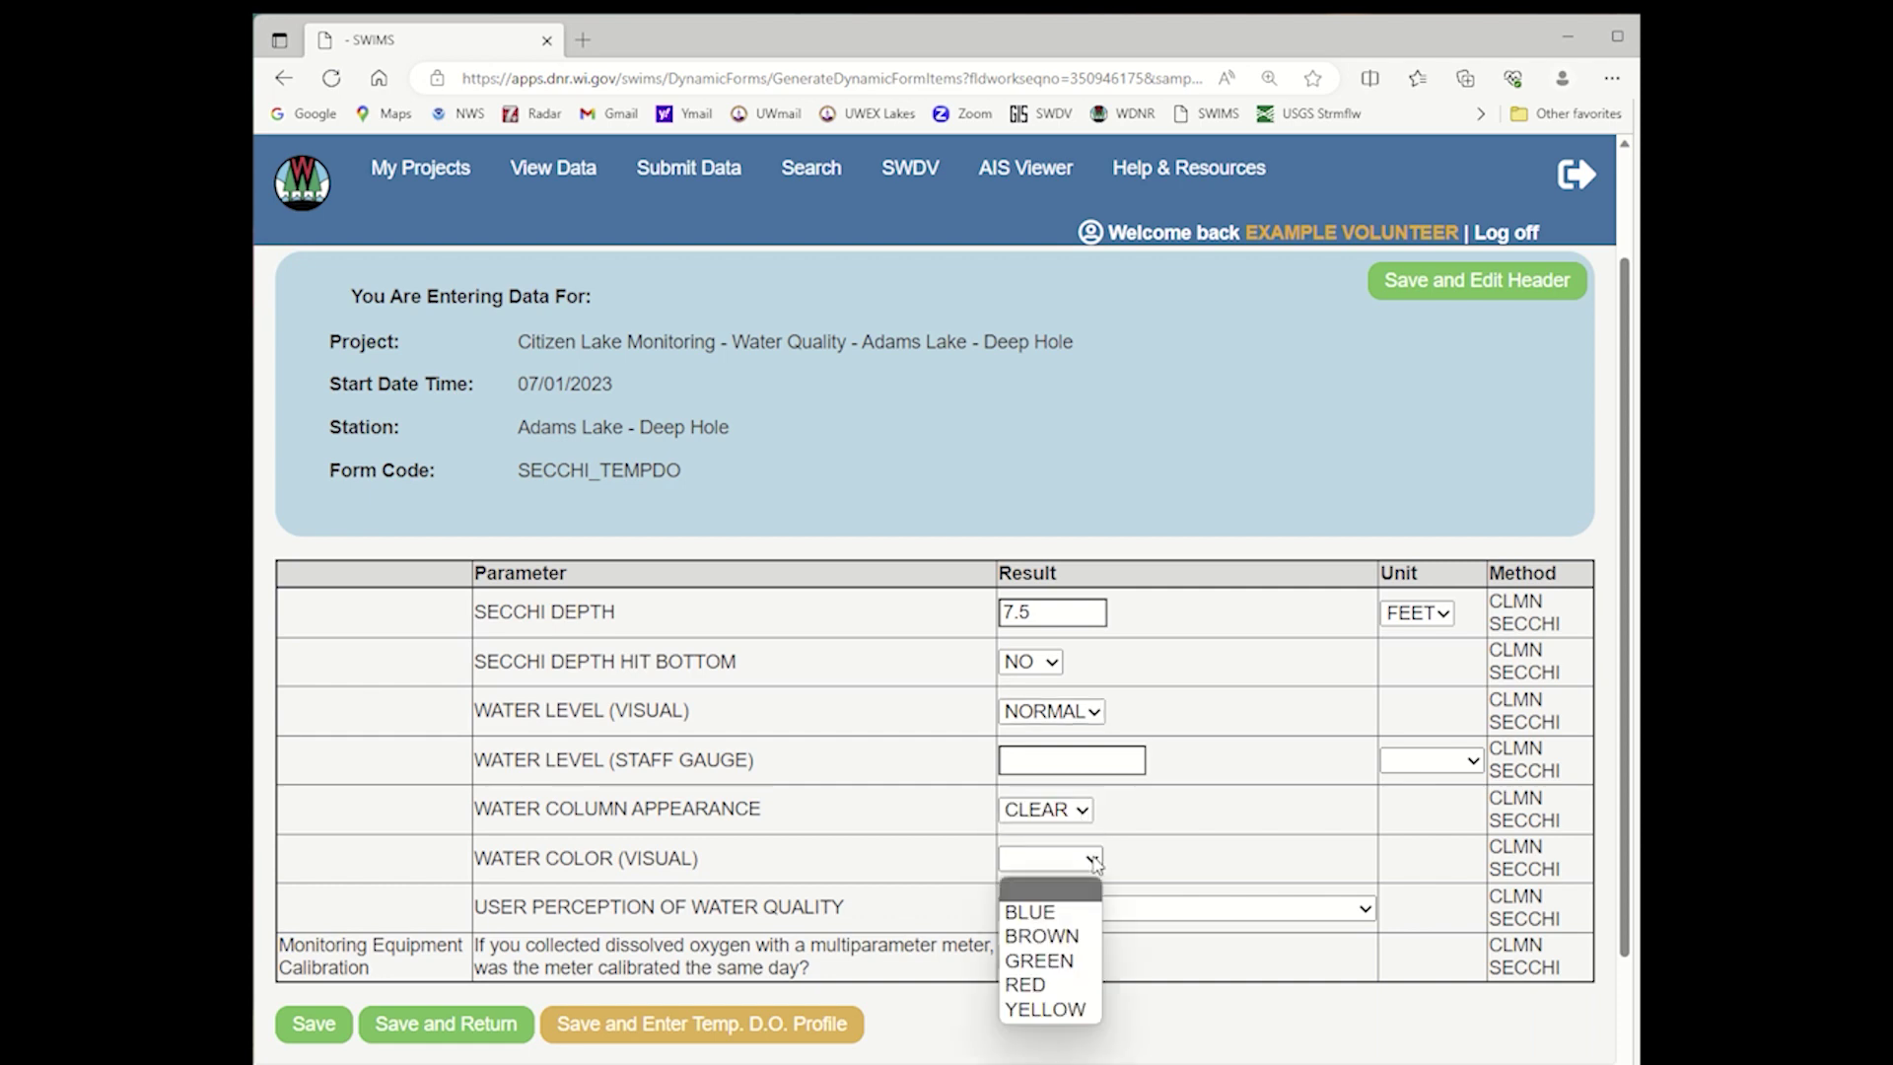
click(1073, 912)
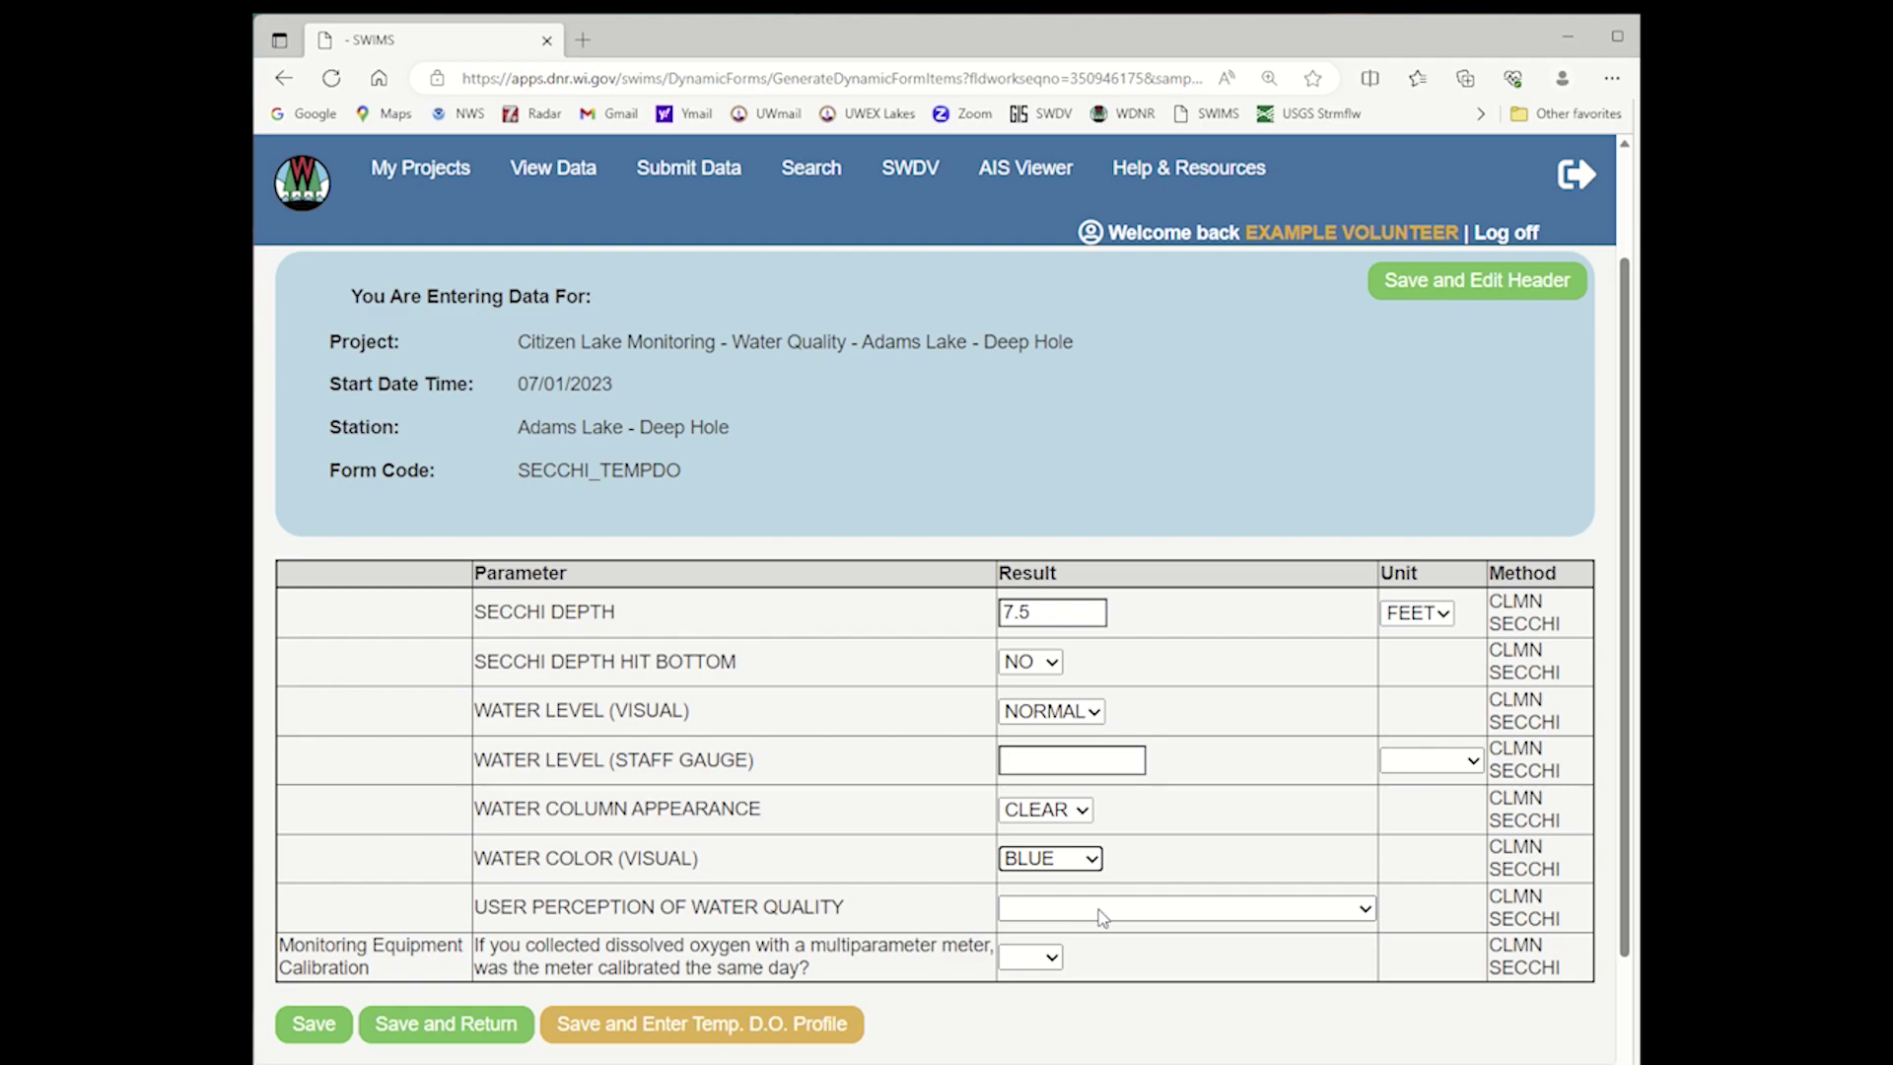
click(1114, 911)
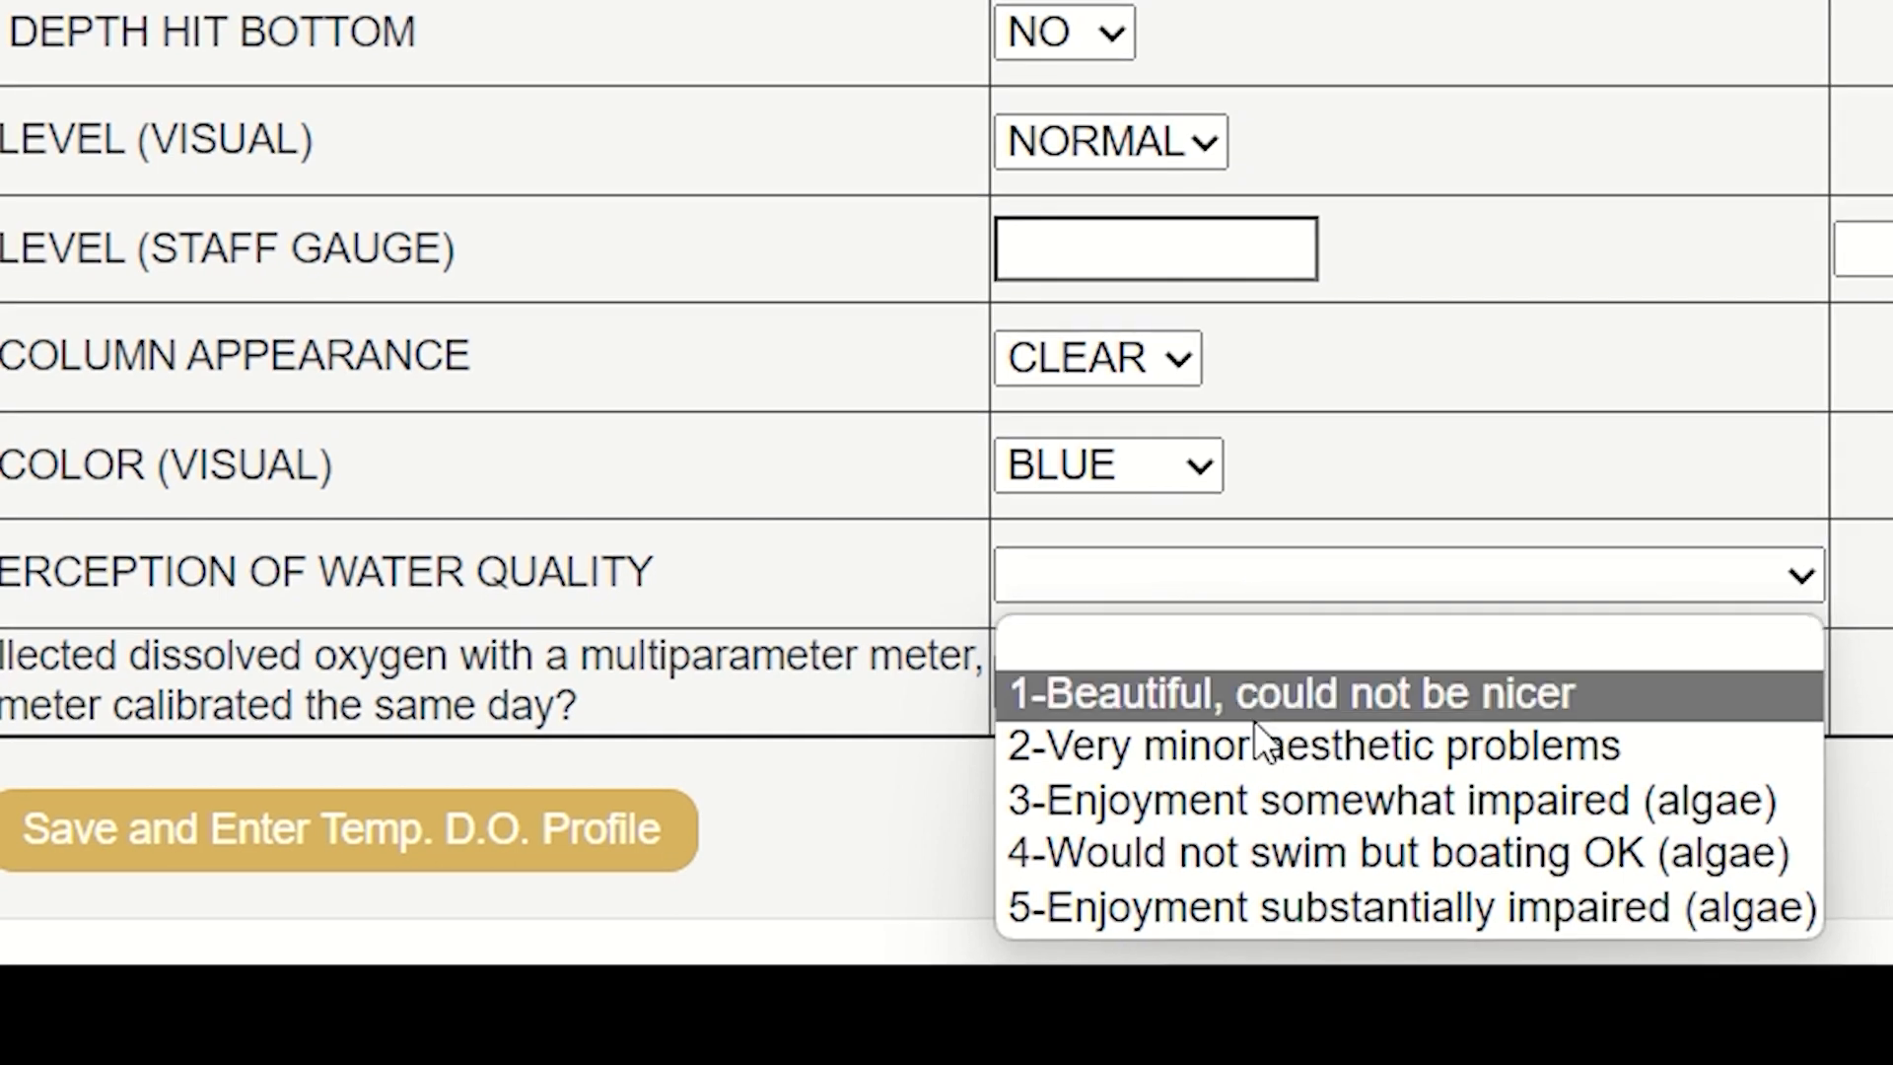
Choose '2-Very minor aesthetic problems' for perception and YES for same-day meter calibration
click(1258, 735)
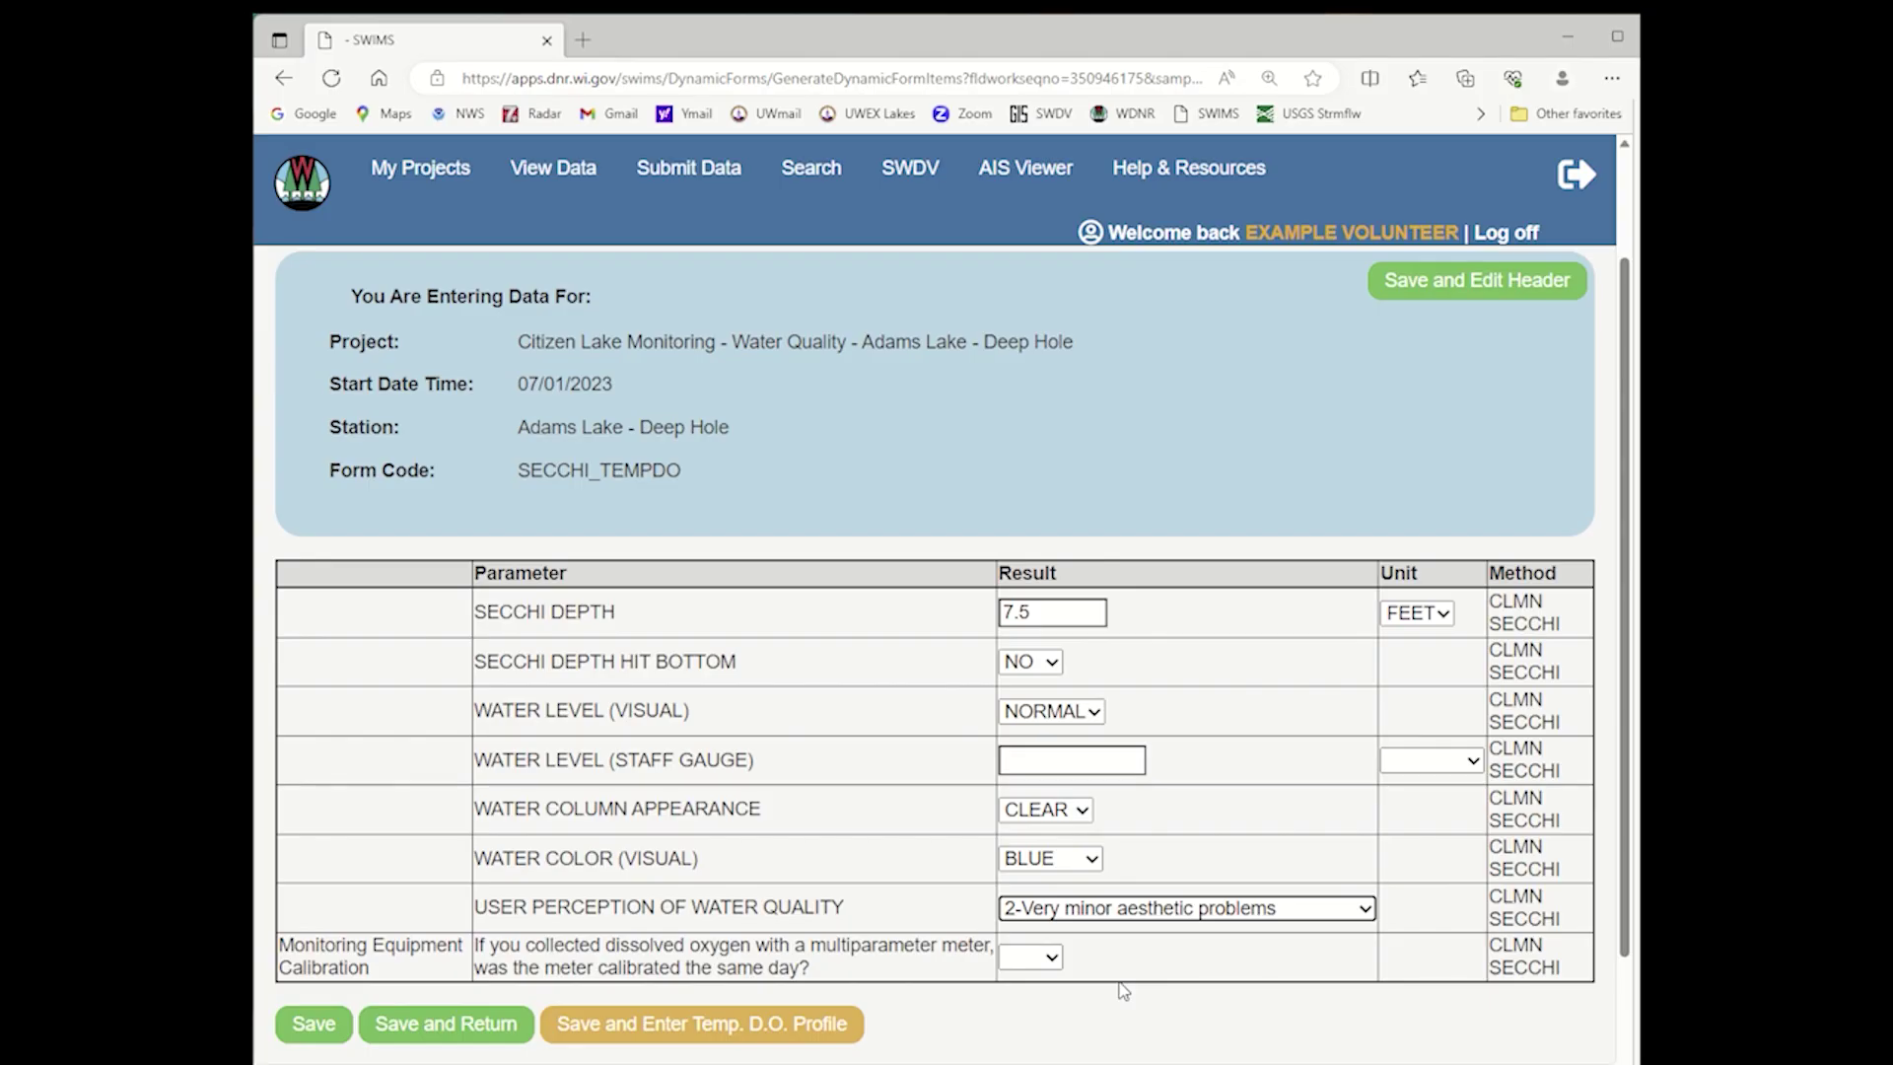
click(1057, 958)
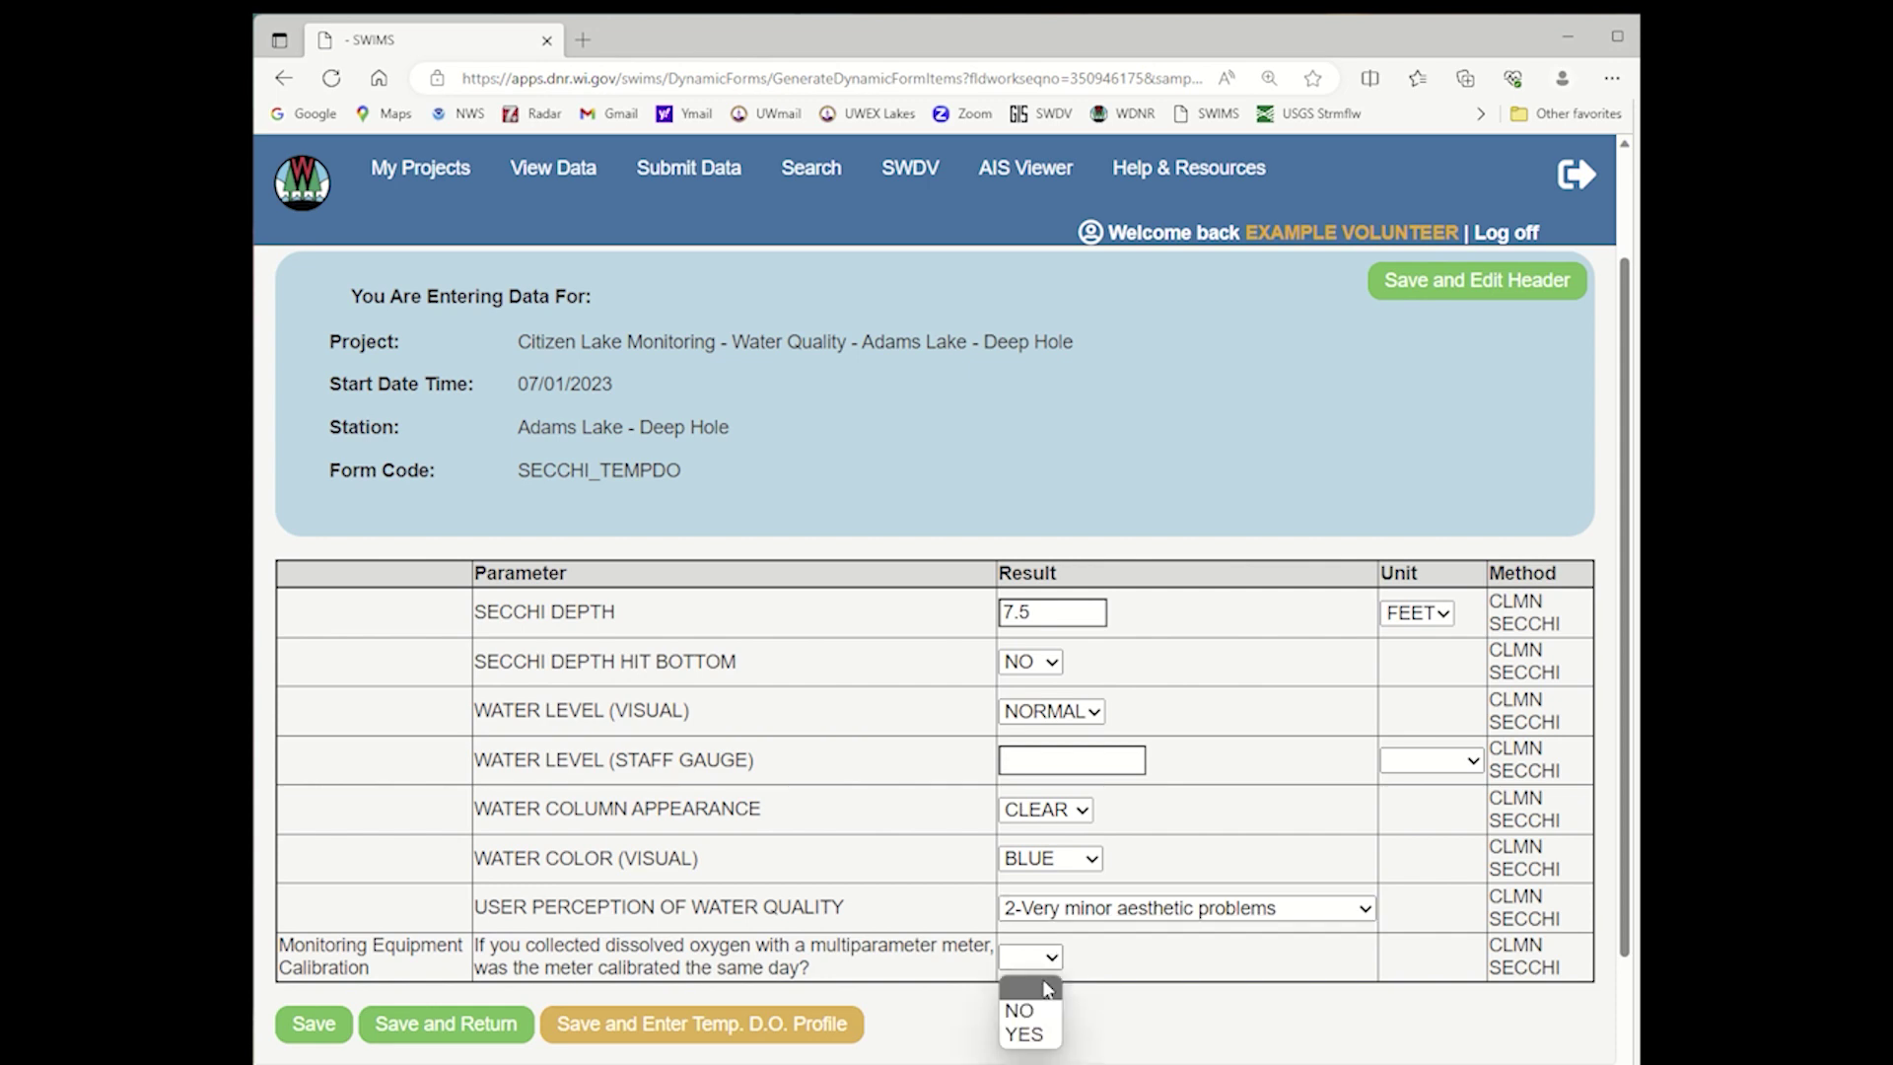
click(1025, 1036)
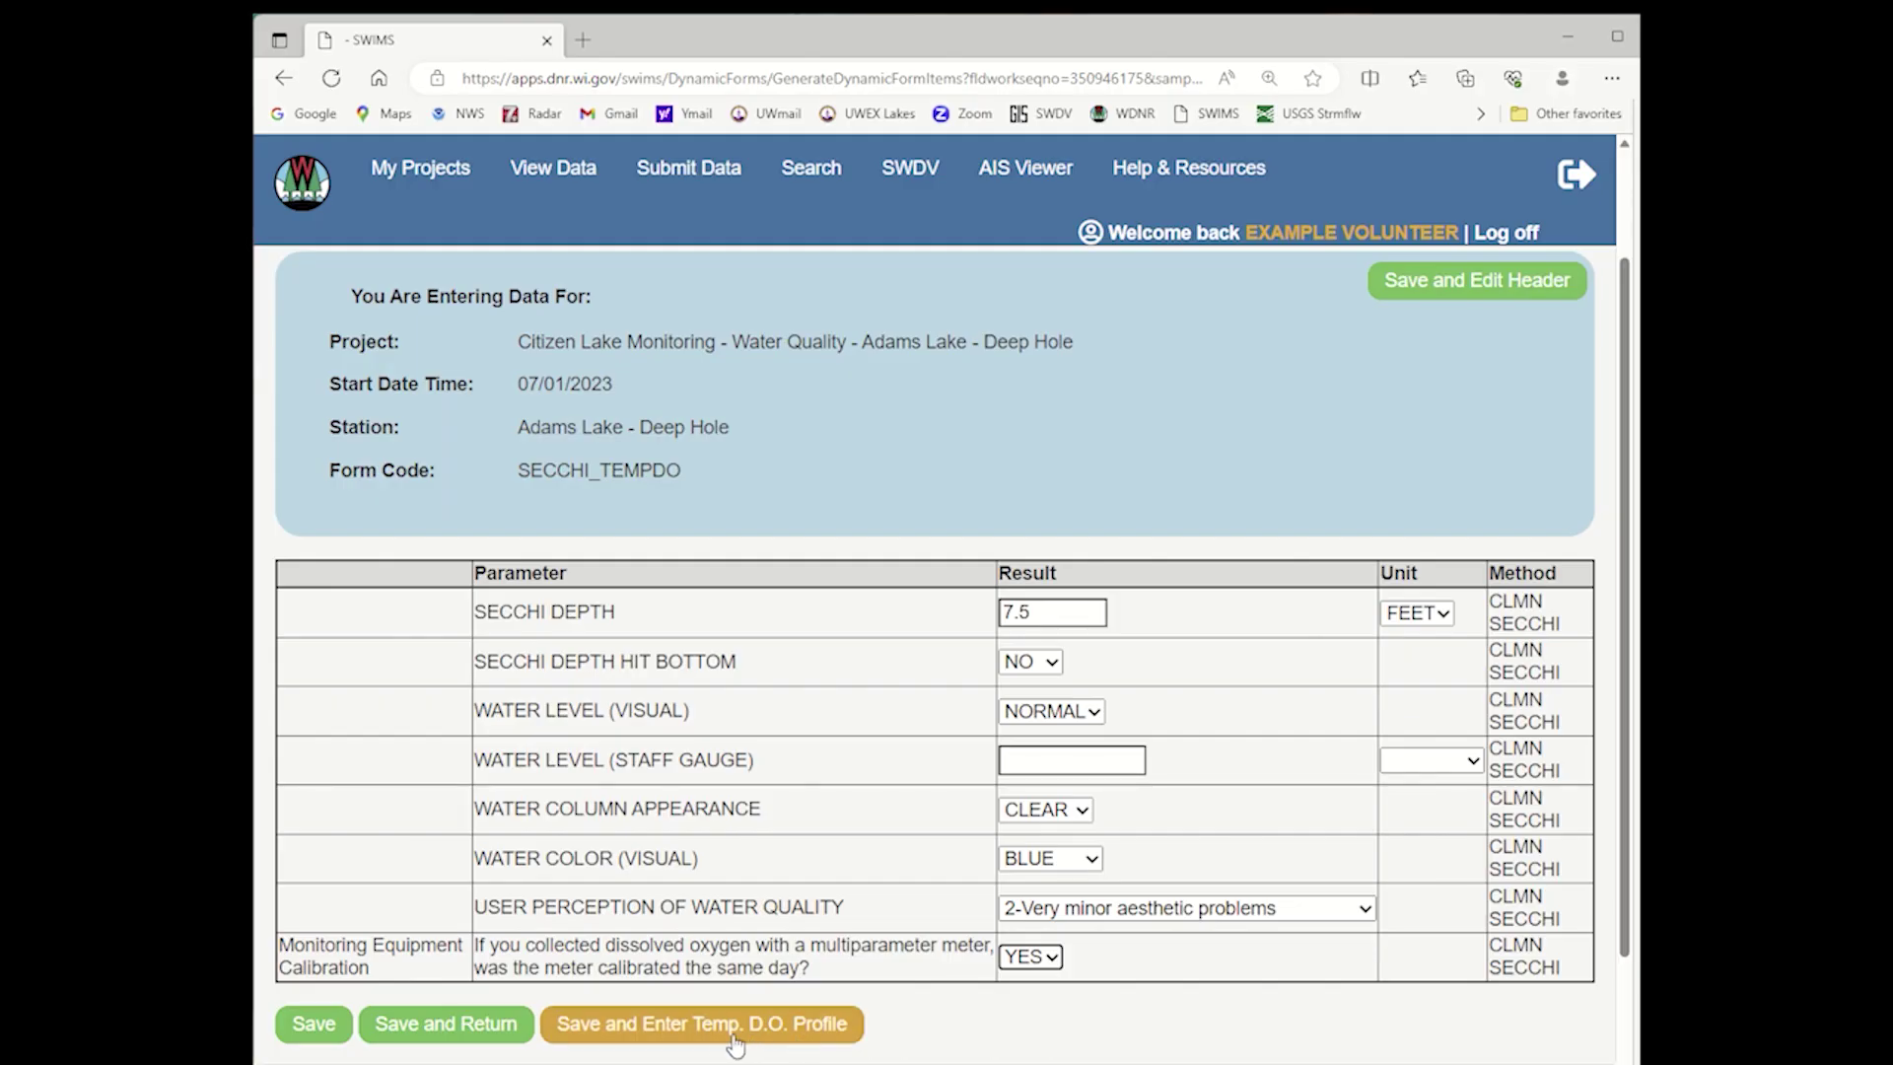
Save the Secchi results and add four rows to the temperature/D.O. profile table
click(1379, 769)
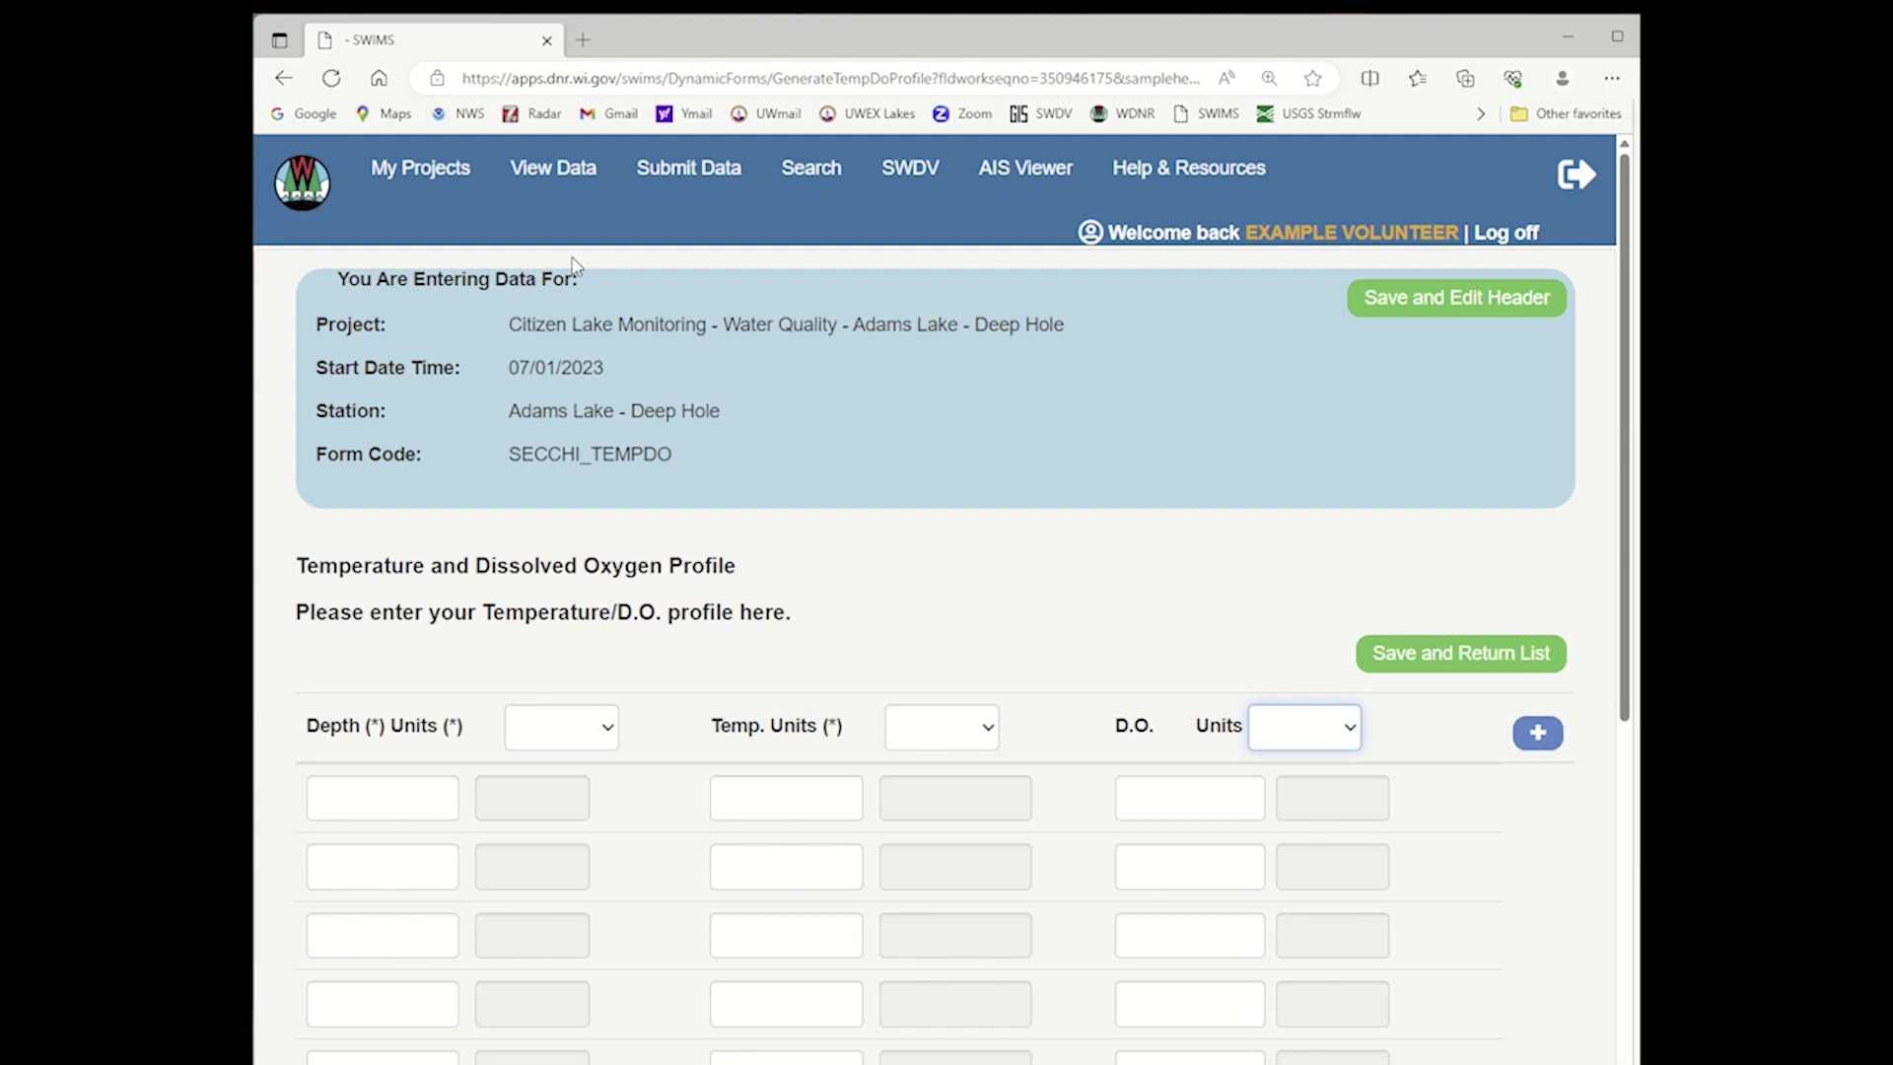
scroll(1221, 794, down, 6)
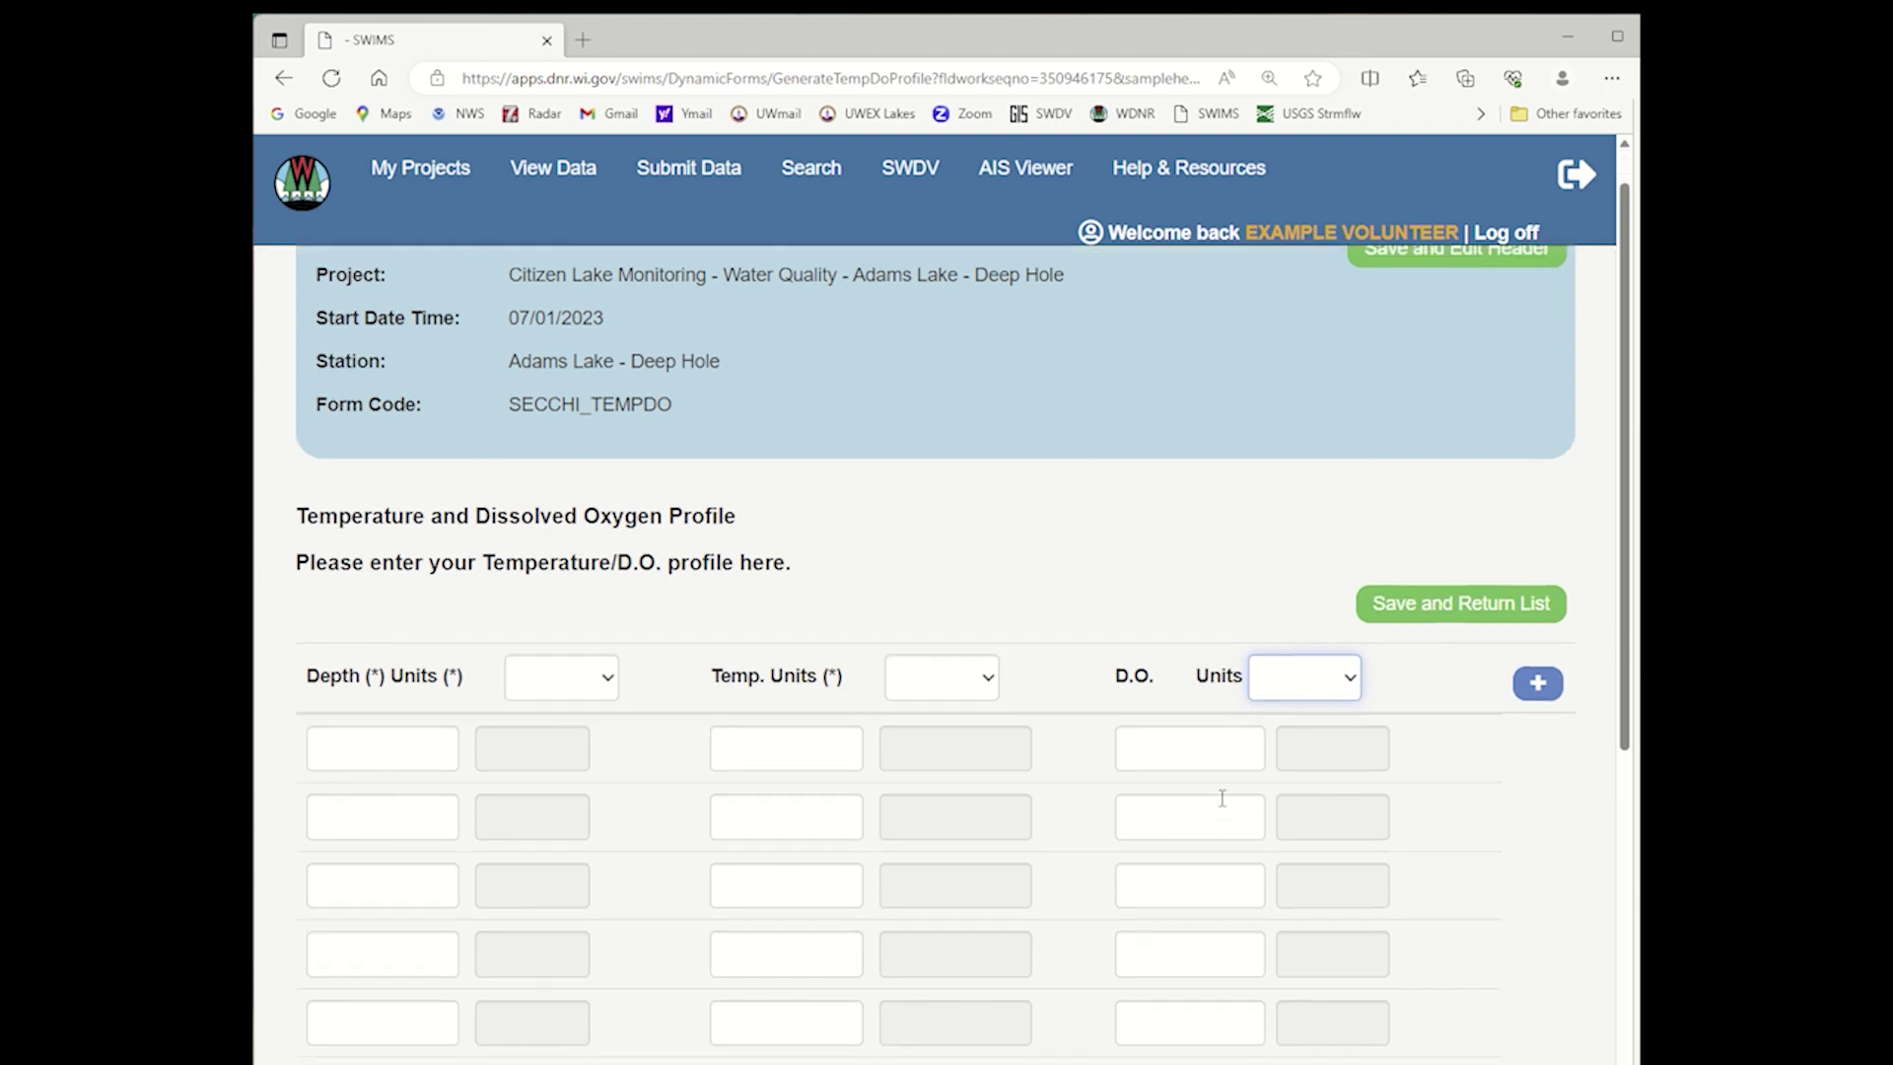
scroll(1220, 797, up, 6)
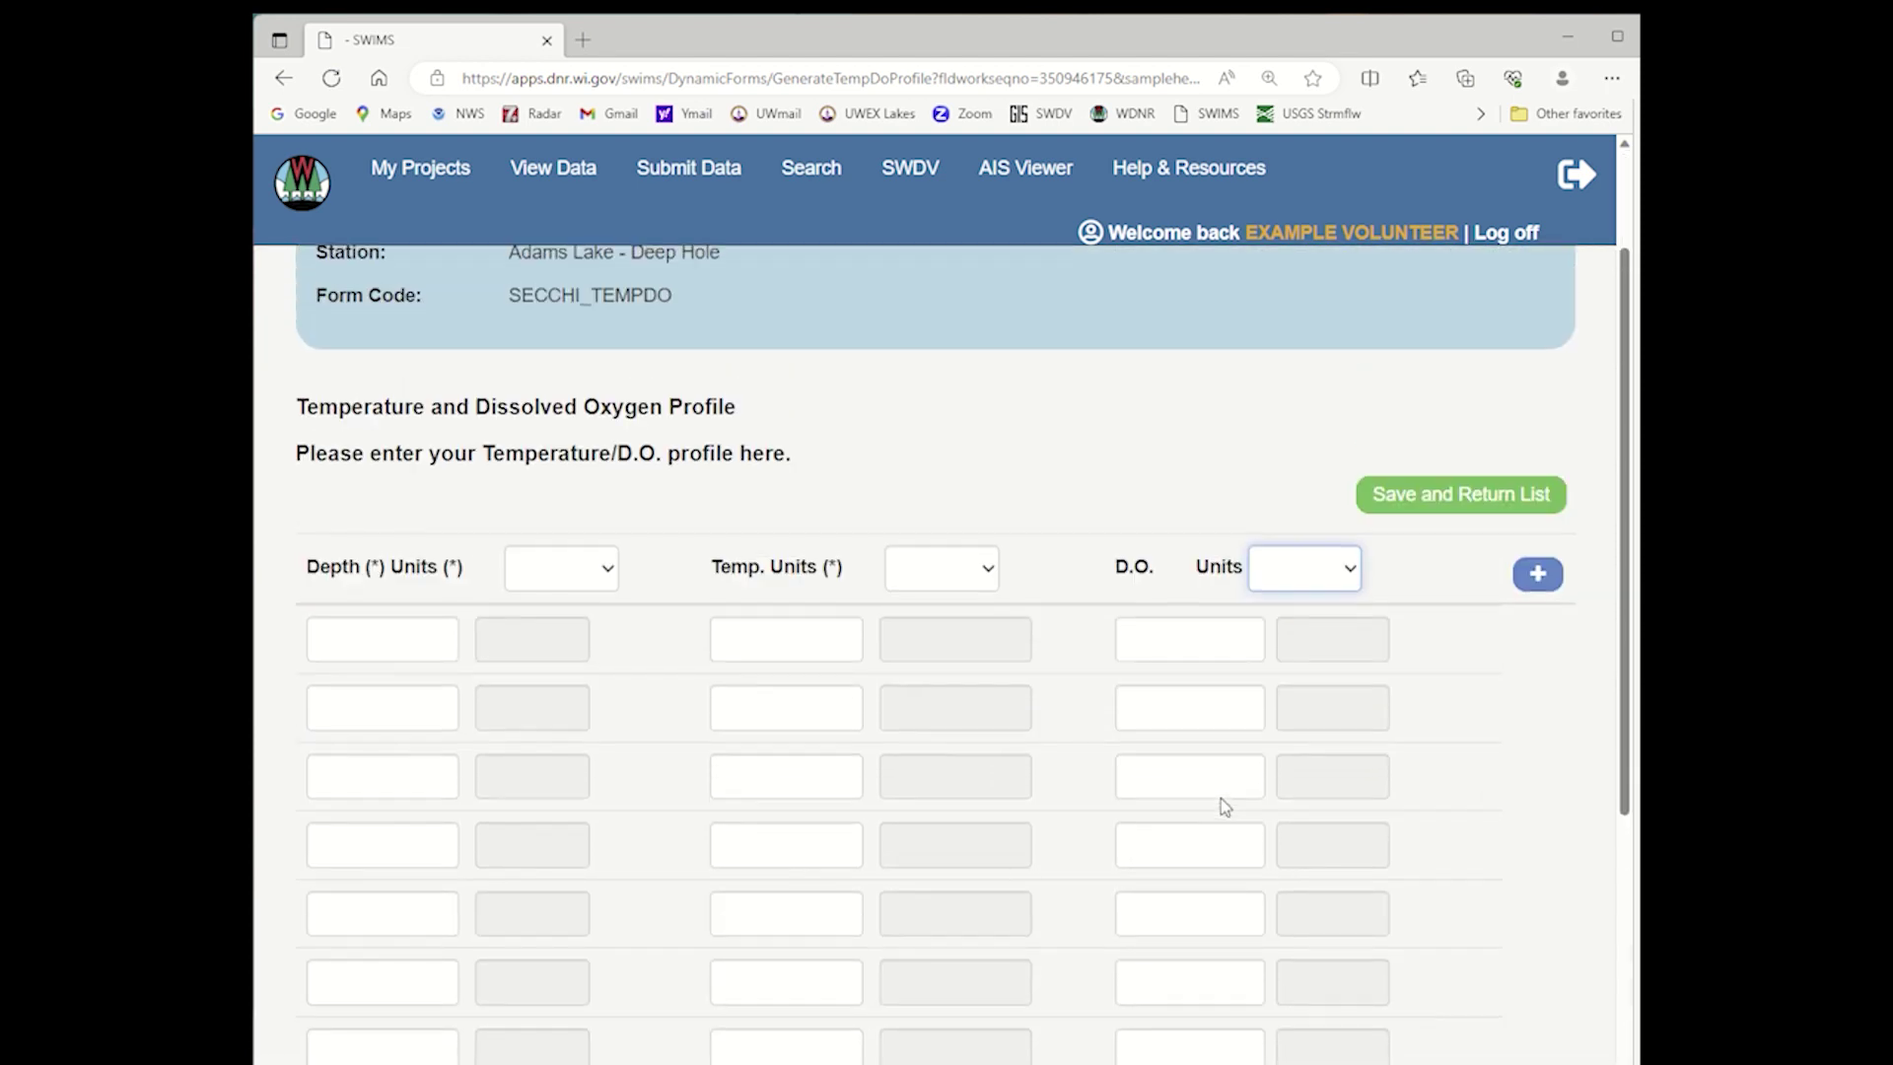
click(1539, 577)
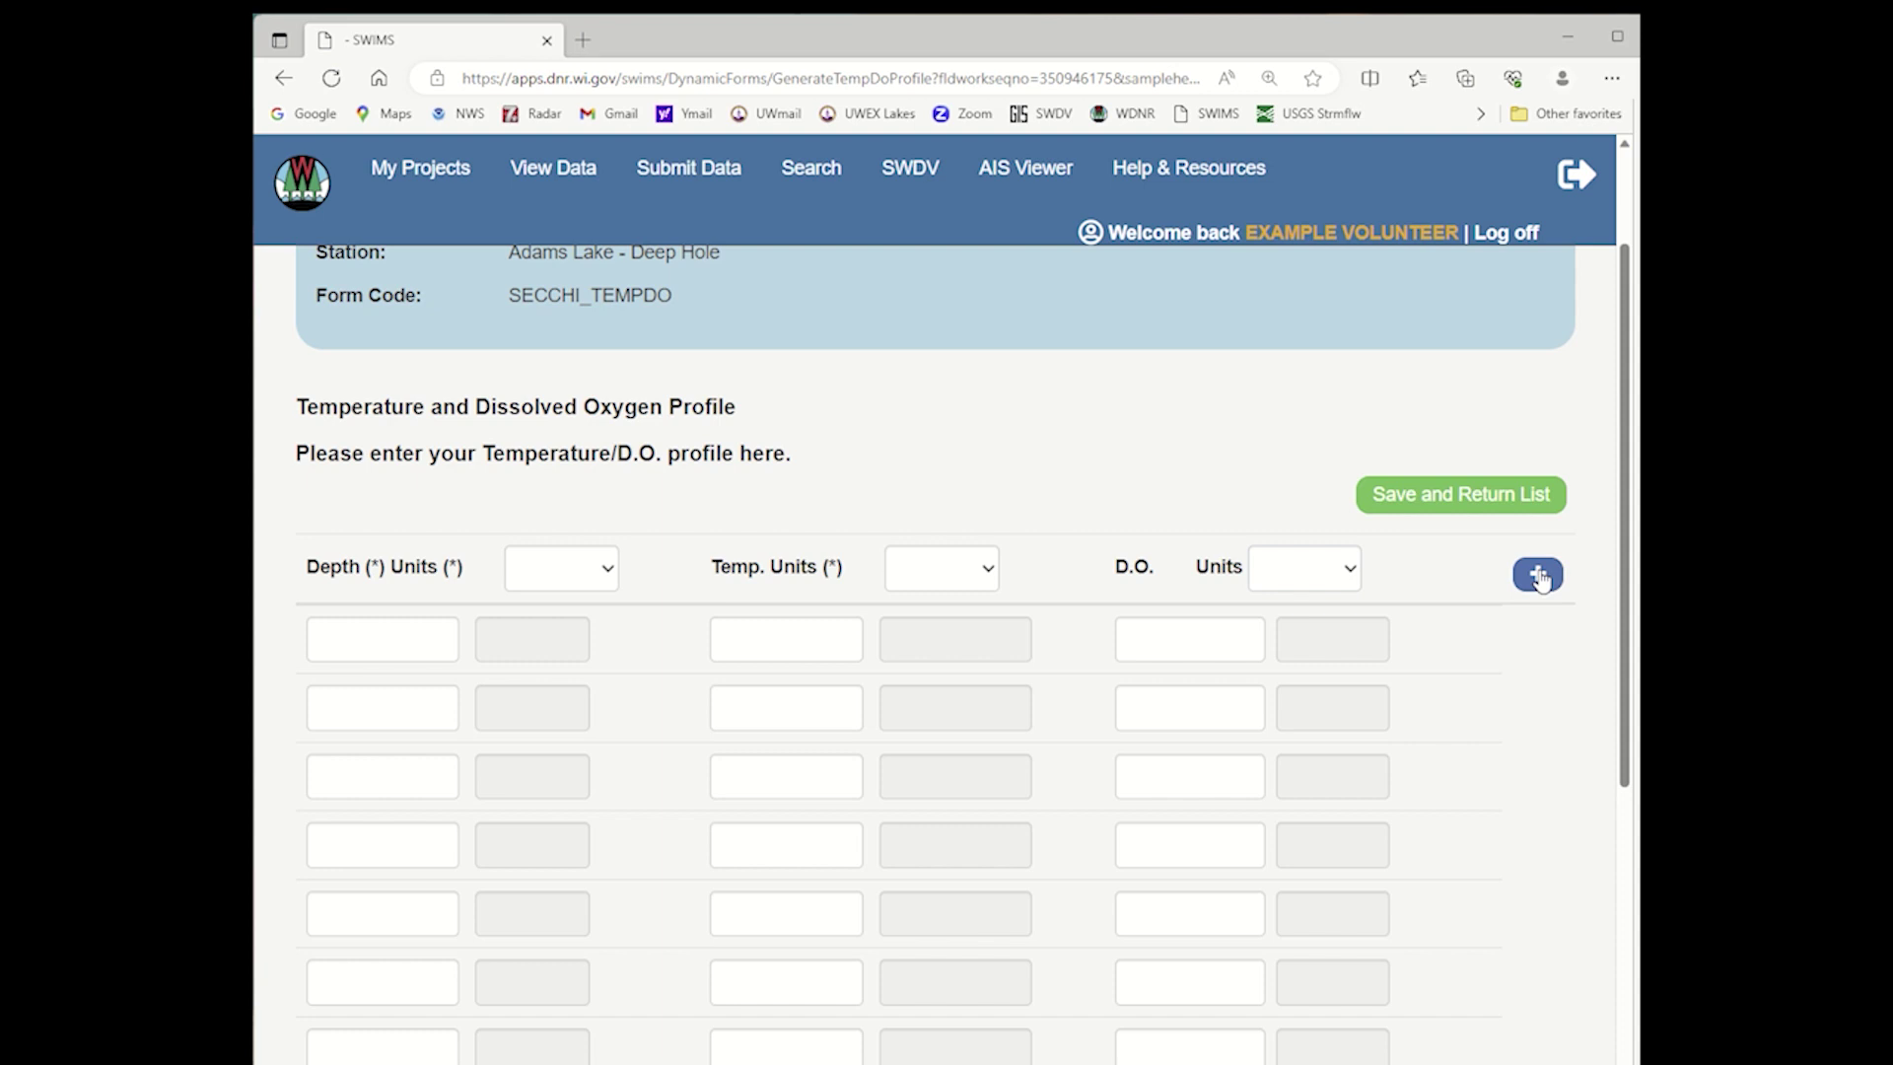
click(1539, 577)
click(1540, 577)
click(1540, 577)
Set the profile units to FEET, DEGREES F and MG/L
scroll(1085, 641, up, 2)
click(596, 729)
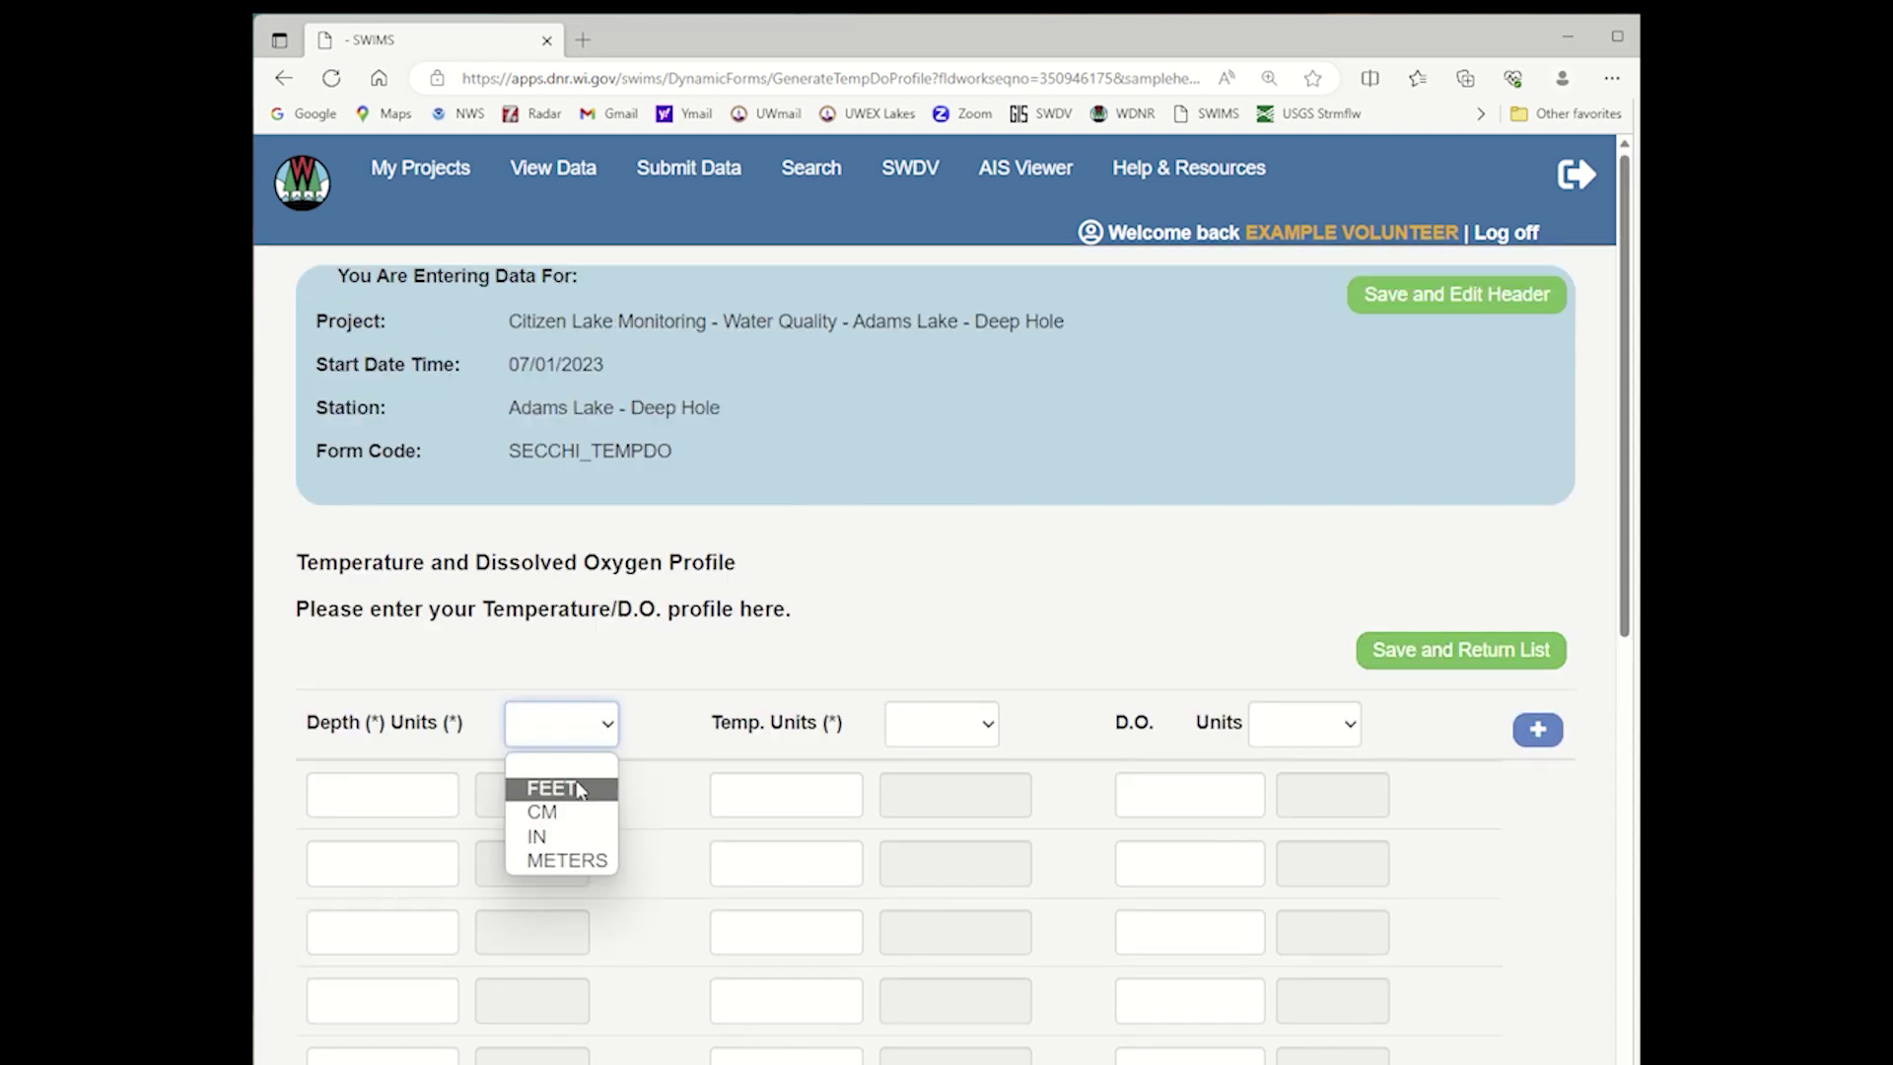
click(577, 789)
click(989, 726)
click(963, 785)
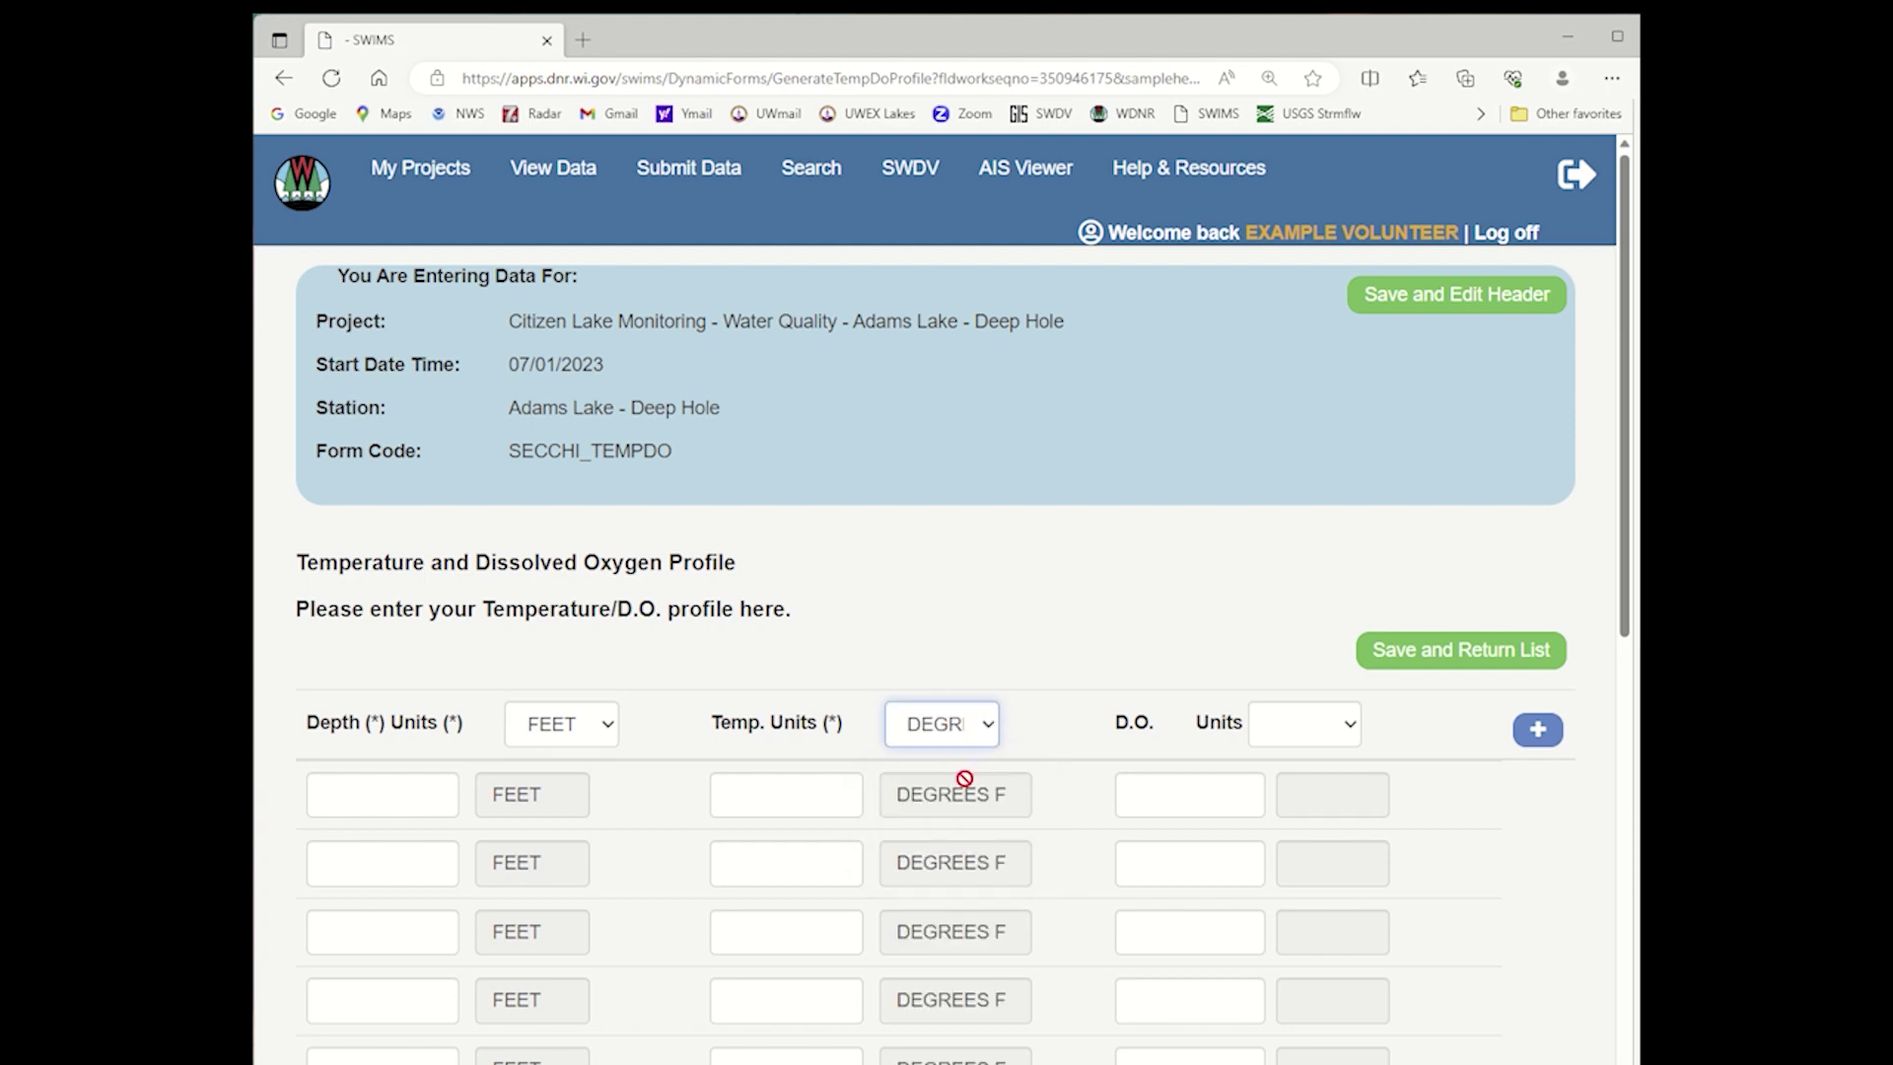
click(1303, 727)
click(1301, 783)
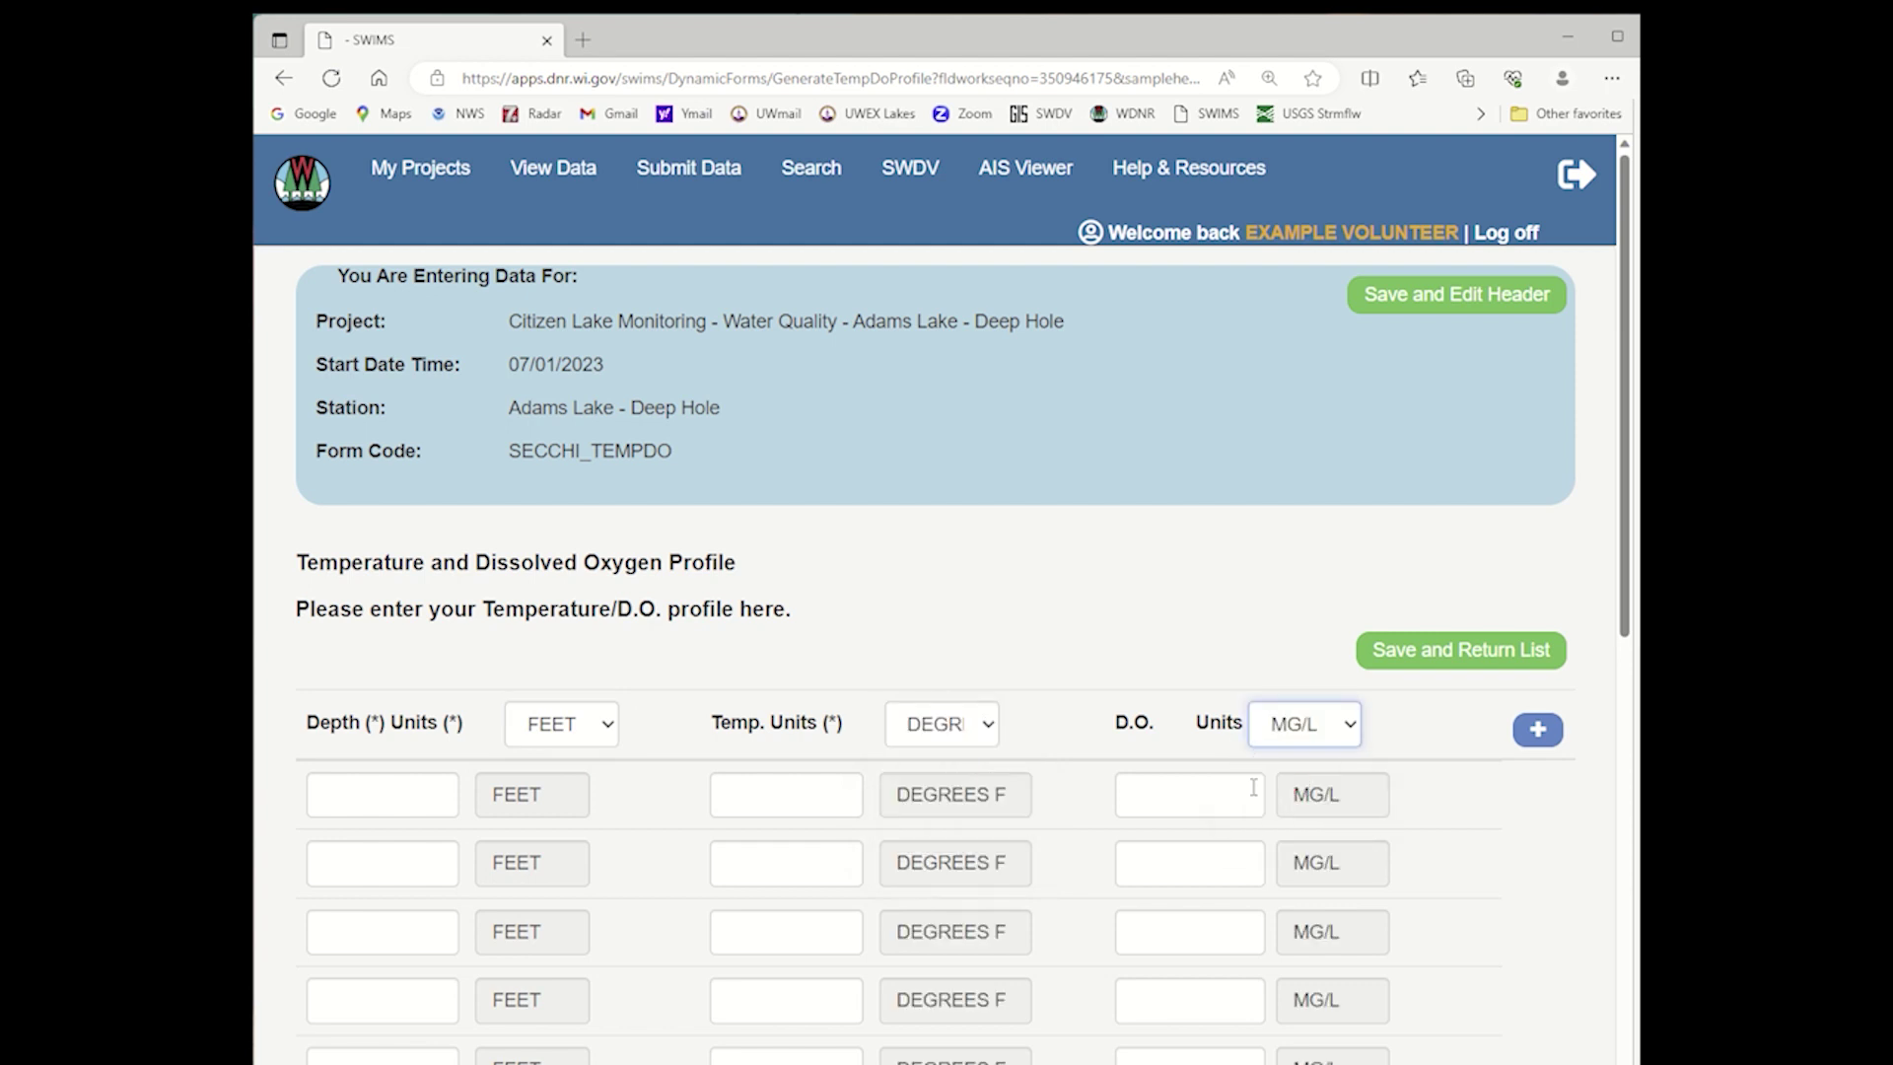
Enter profile readings at 3 ft (71.4 °F, 11.2 mg/L) and 6 ft (71.2 °F, 11.0 mg/L)
click(395, 796)
text(3)
key(Tab)
key(Tab)
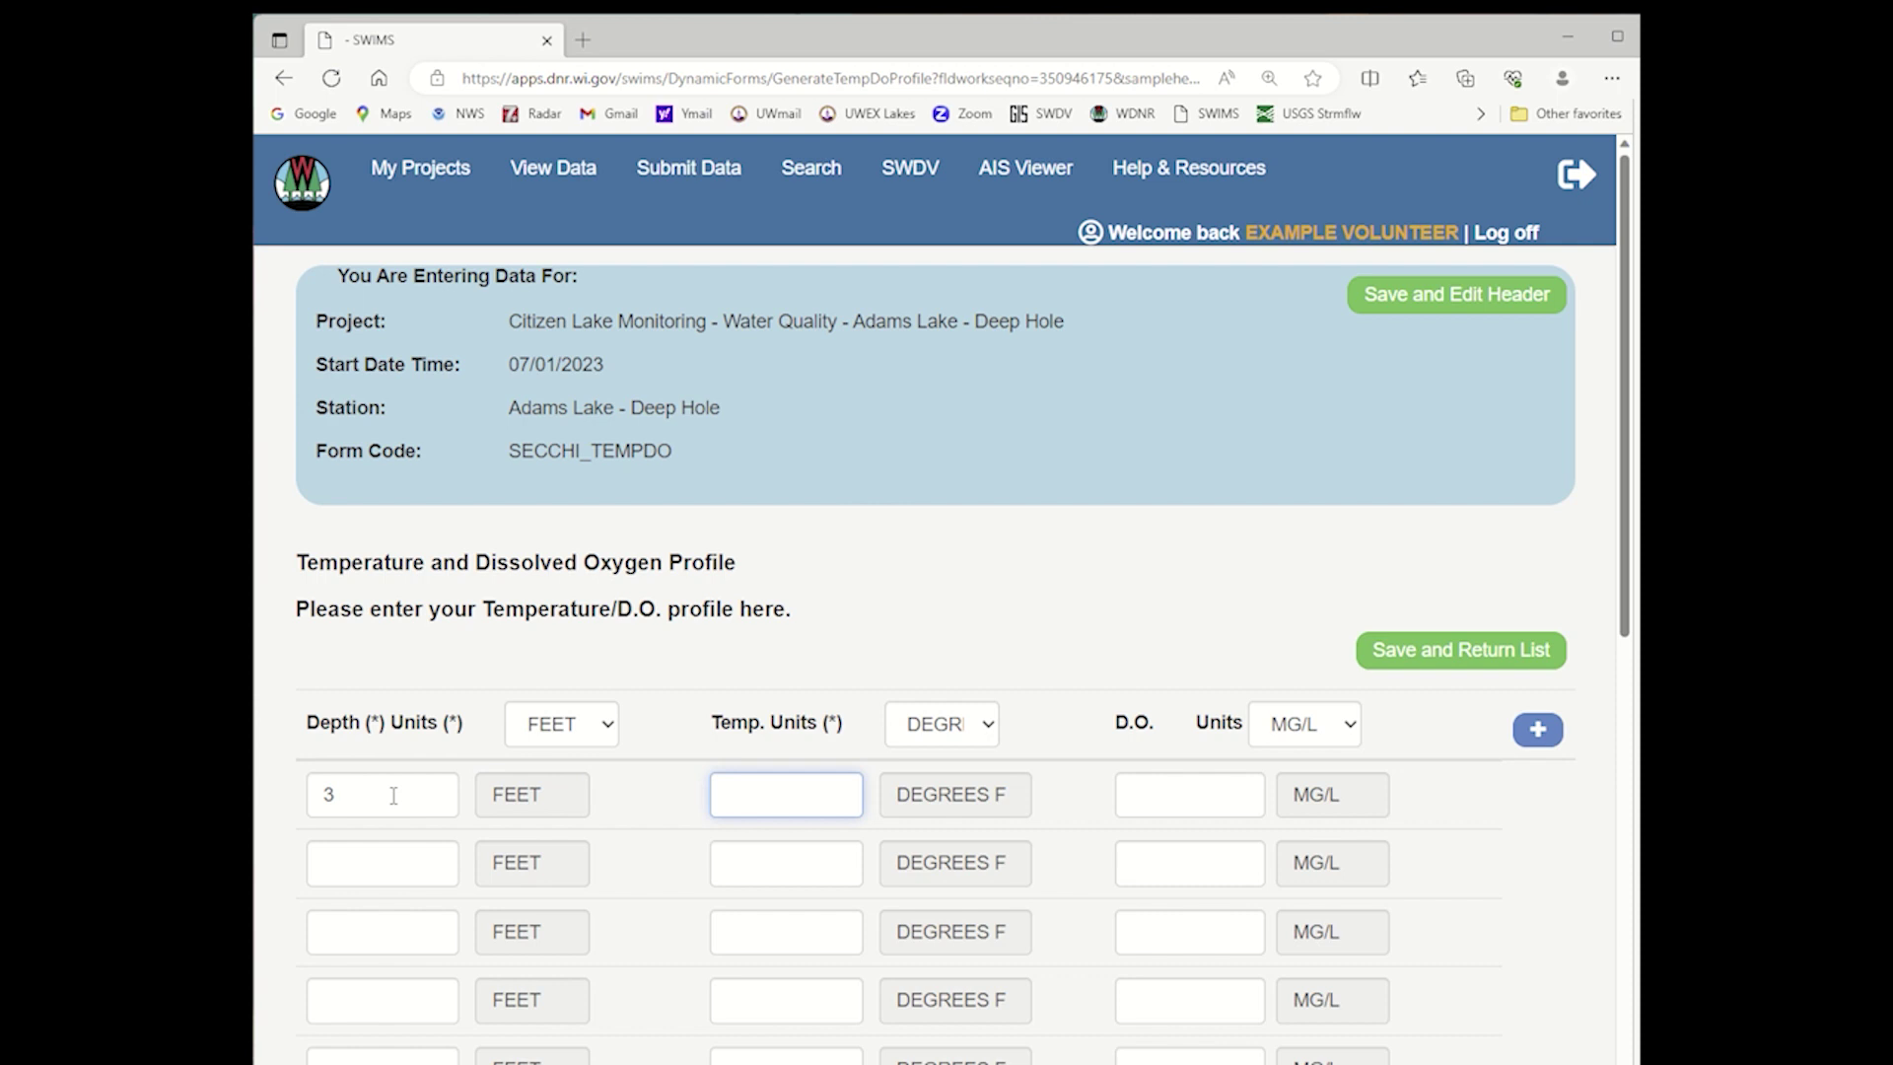
text(71.4)
key(Tab)
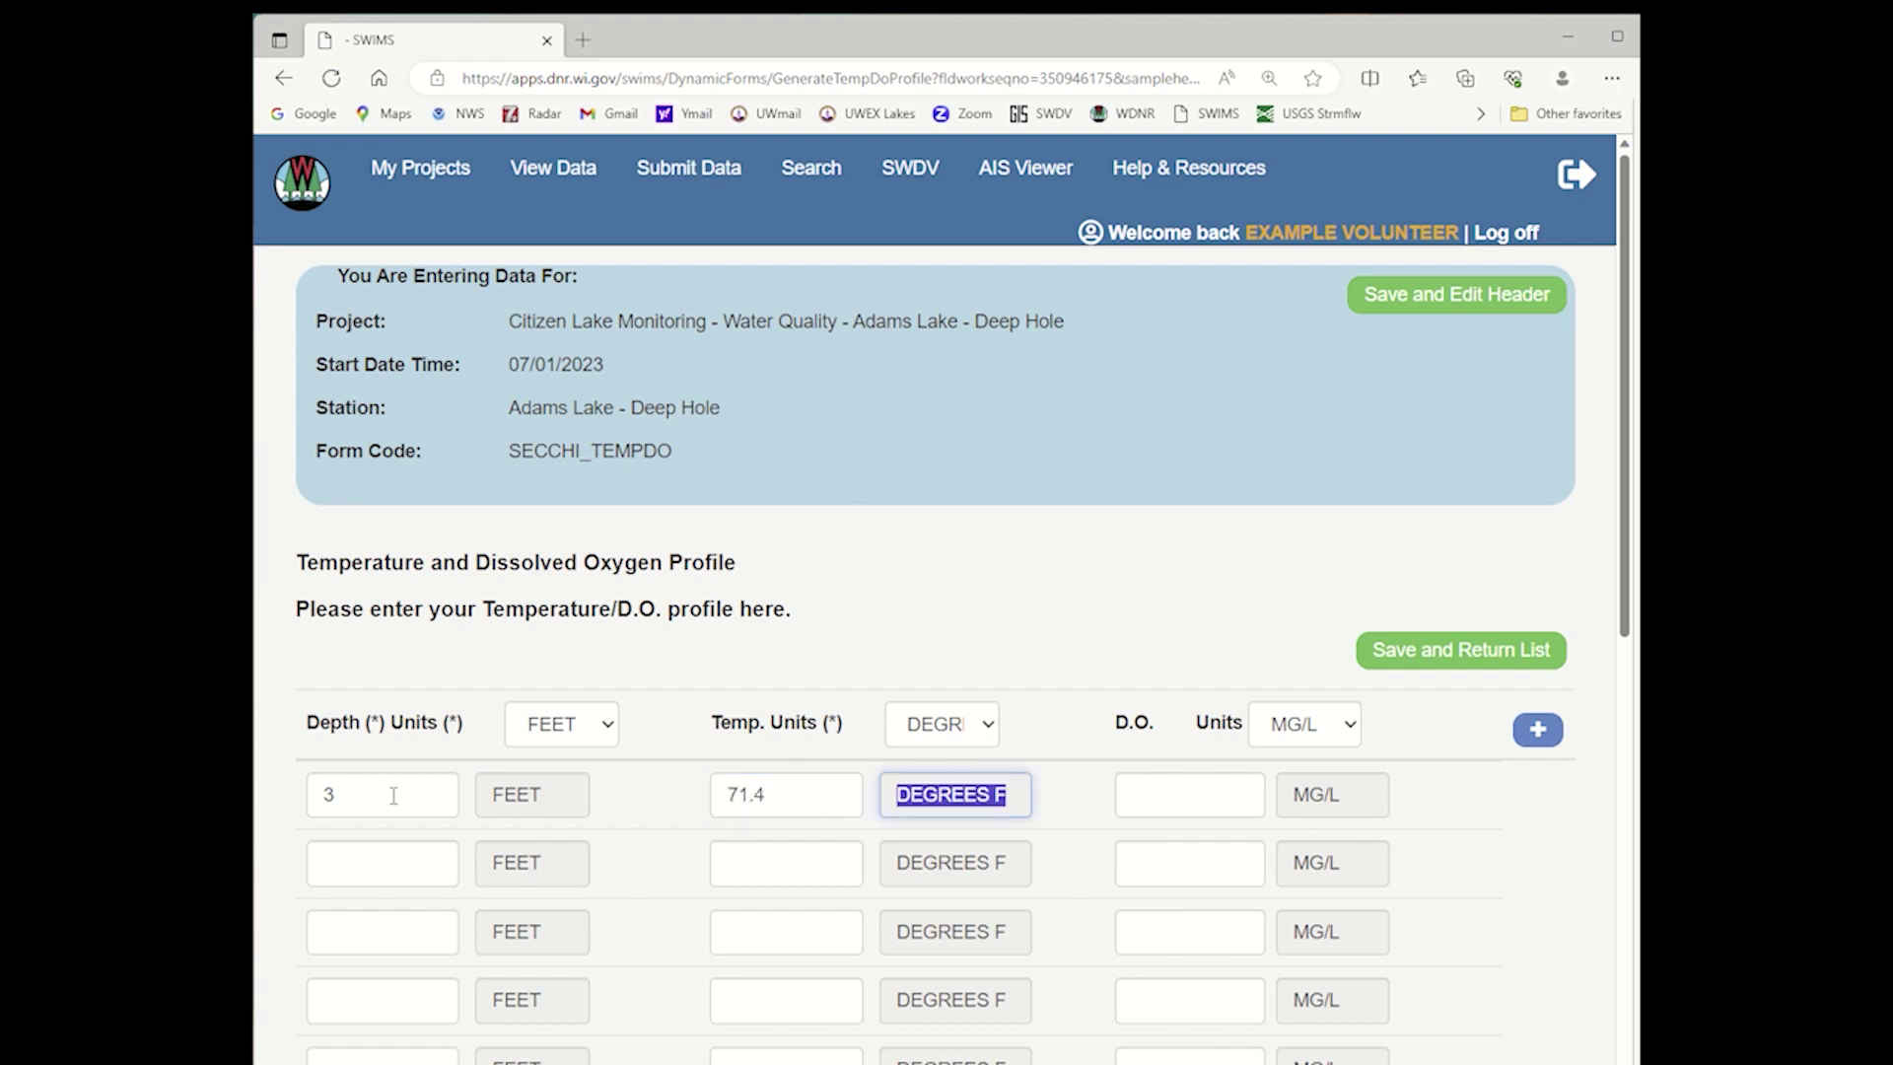
key(Tab)
text(11.2)
key(Tab)
key(Tab)
text(6)
key(Tab)
key(Tab)
text(71.2)
Enter profile readings at 9 ft (69.8 °F, 10.1 mg/L) and 12 ft (66.2 °F, 9.2 mg/L)
key(Tab)
key(Tab)
text(1)
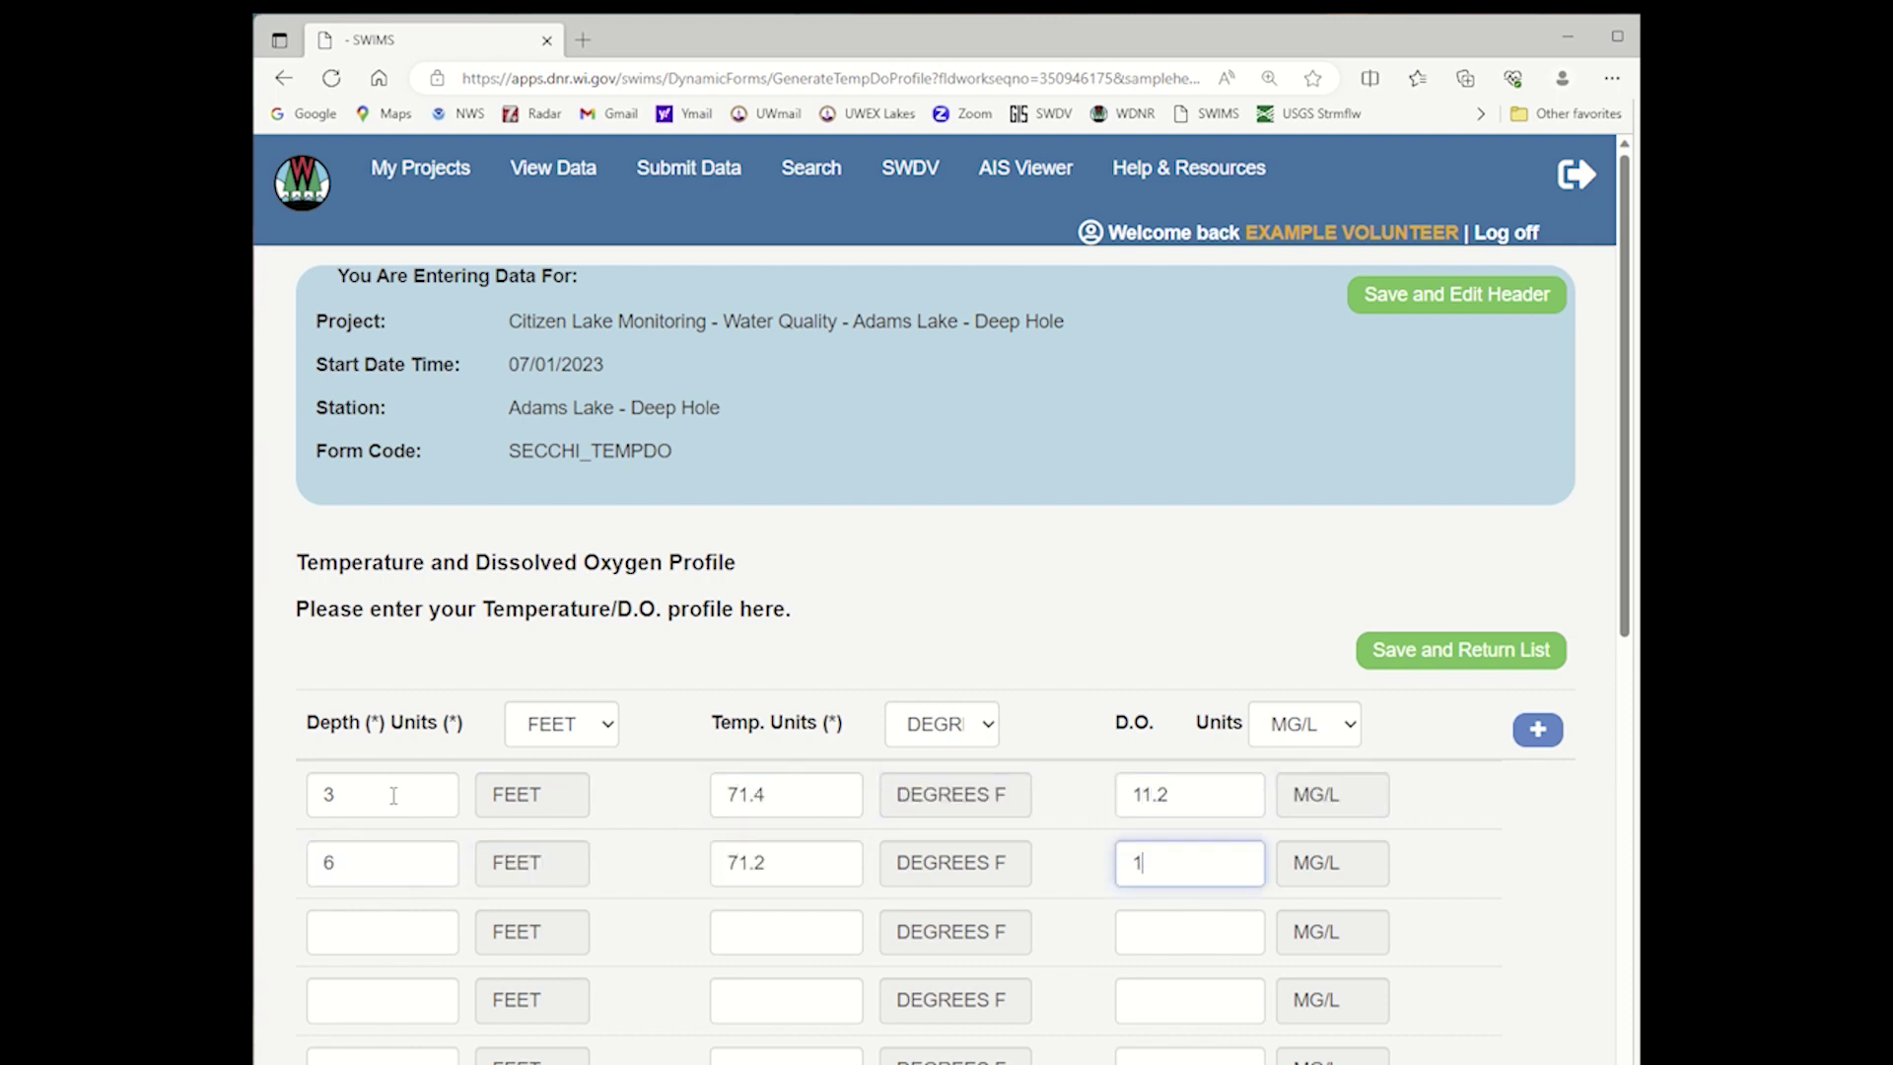
text(1.0)
key(Tab)
key(Tab)
text(9)
key(Tab)
key(Tab)
text(69.8)
key(Tab)
key(Tab)
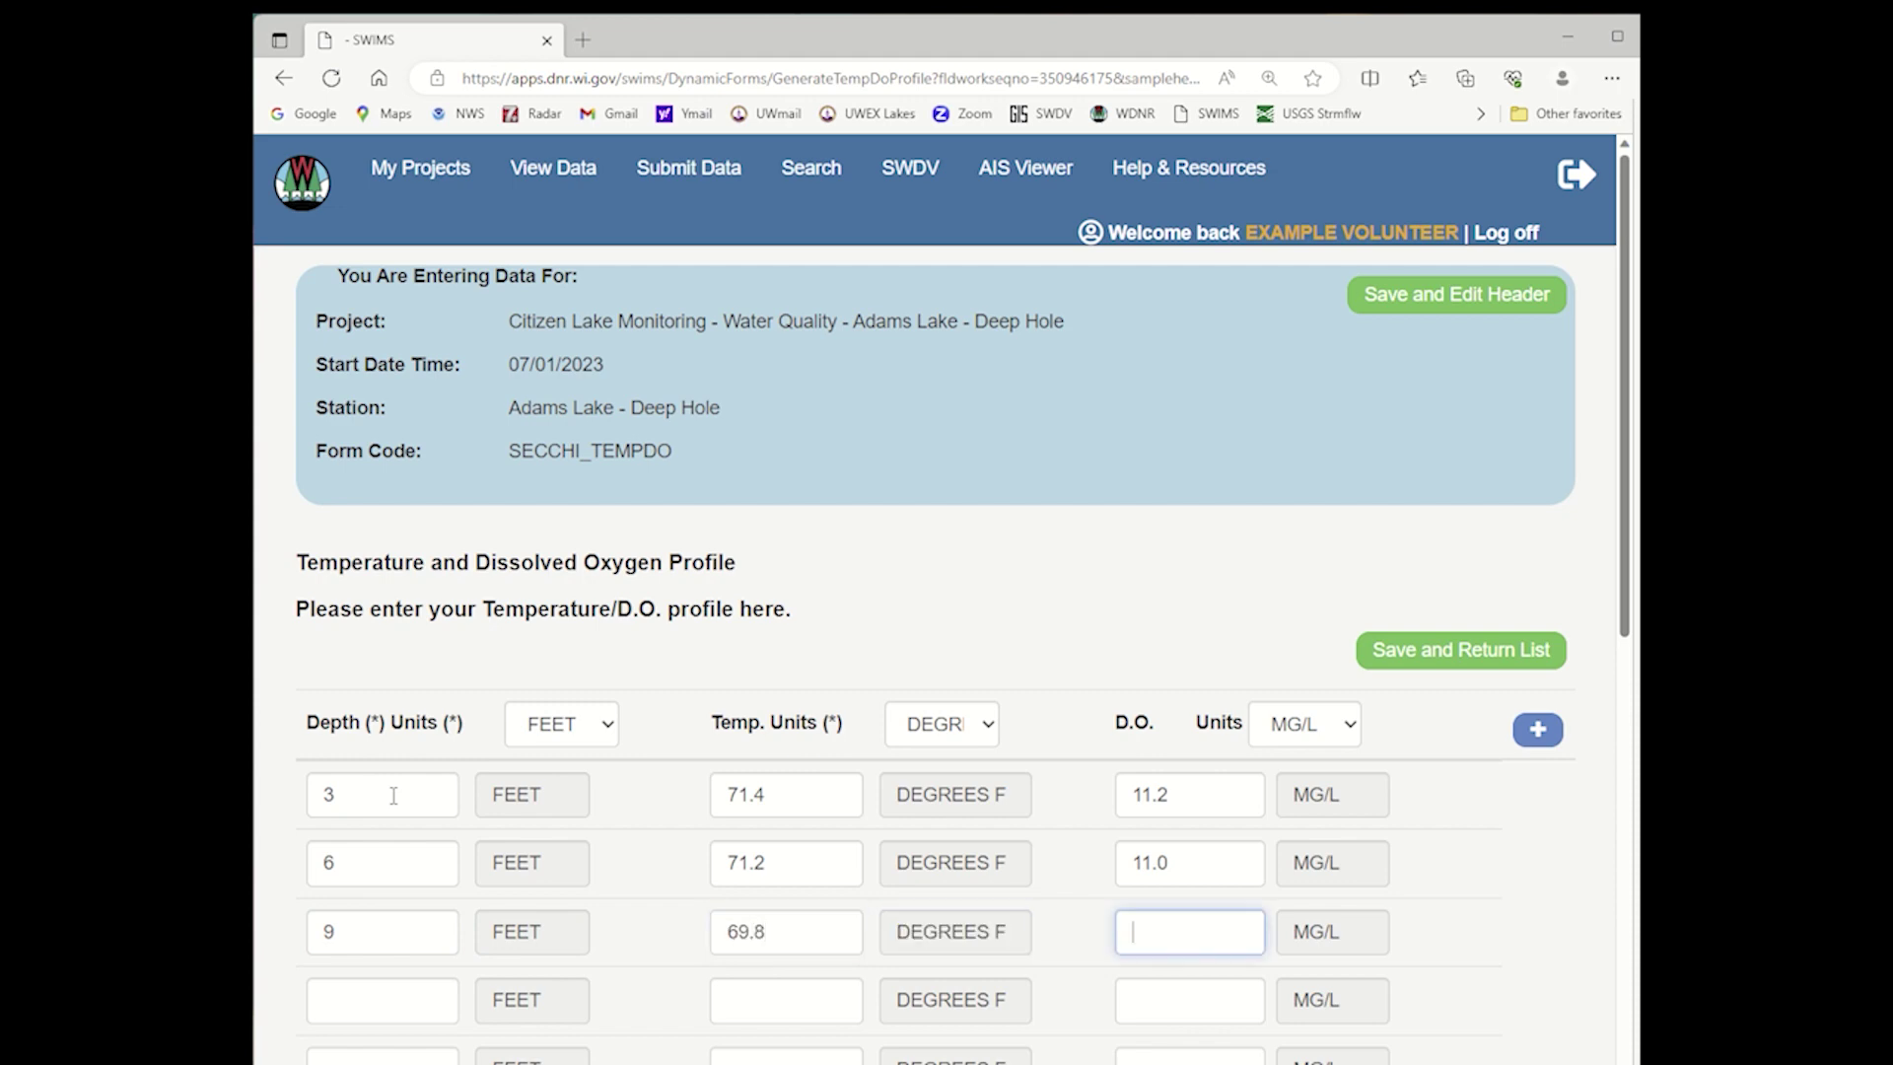
text(10.1)
key(Tab)
key(Tab)
text(12)
key(Tab)
key(Tab)
text(66.2)
key(Tab)
key(Tab)
text(9)
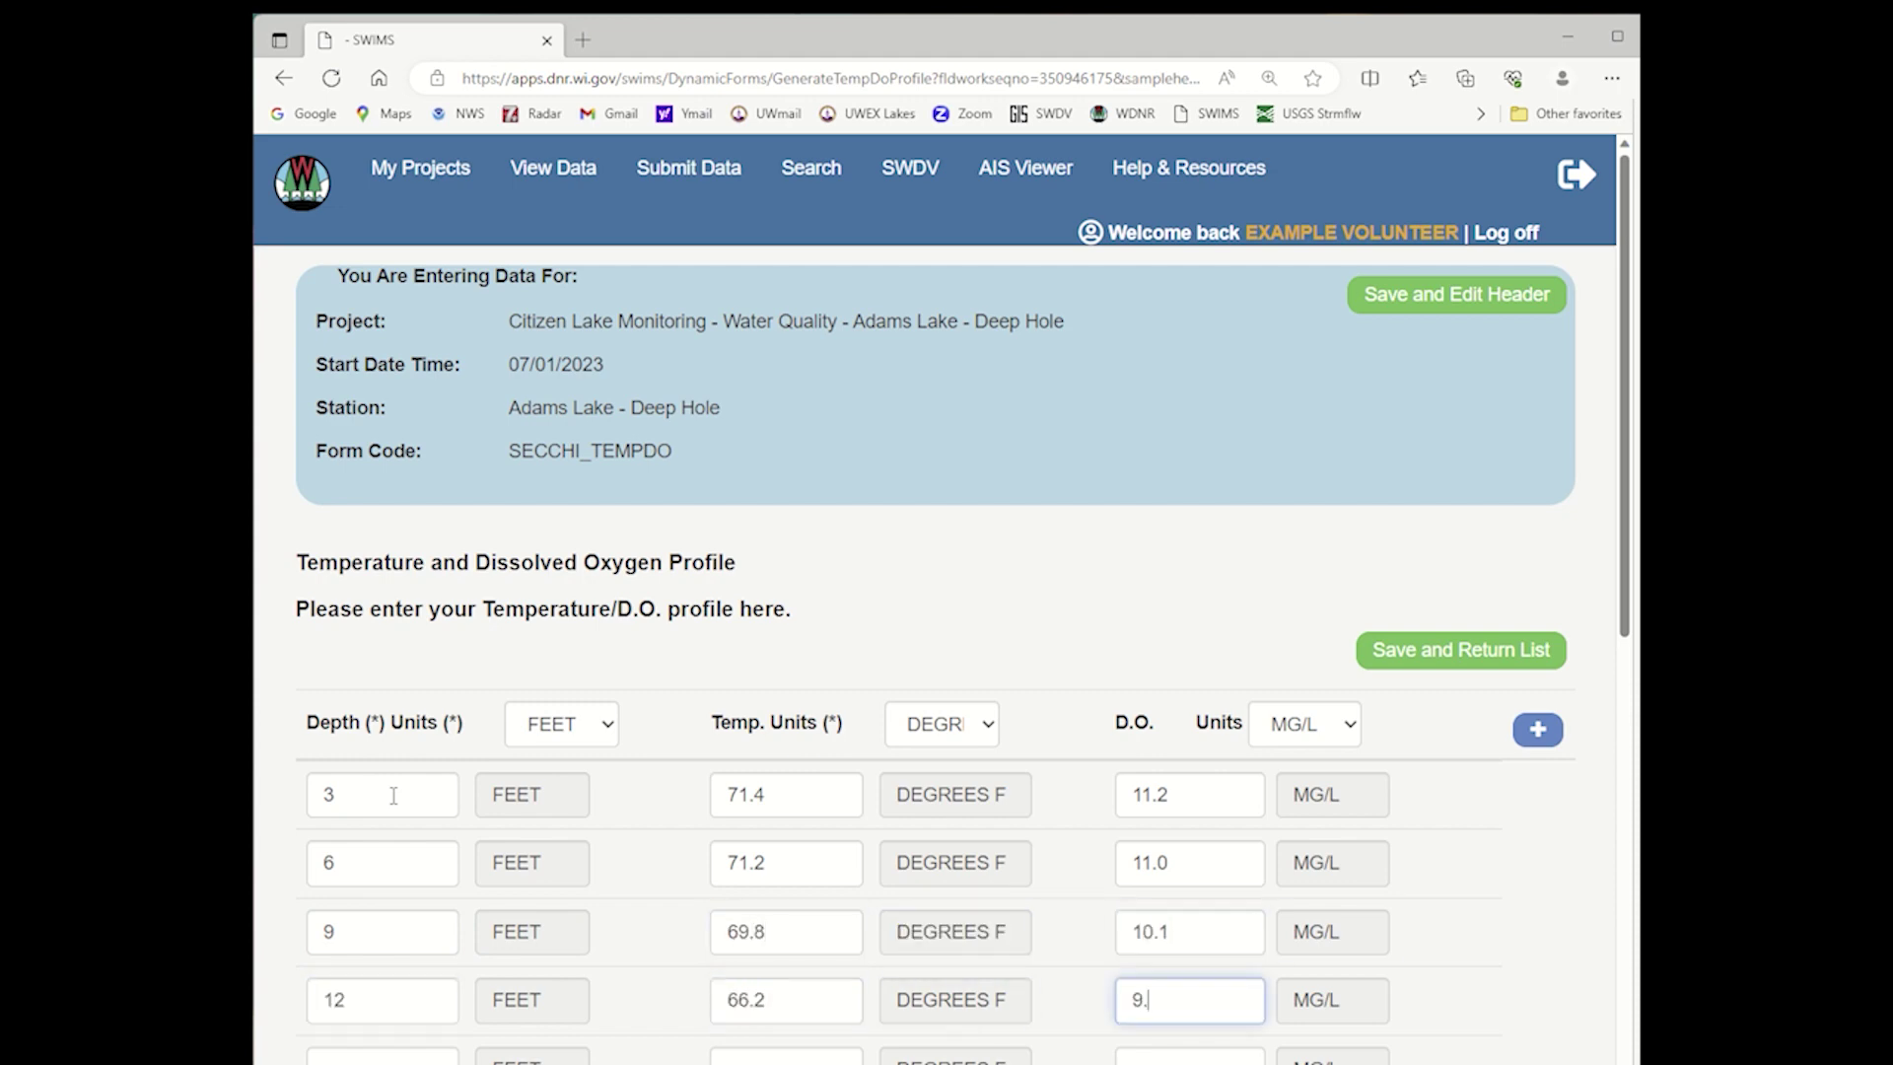
text(.2)
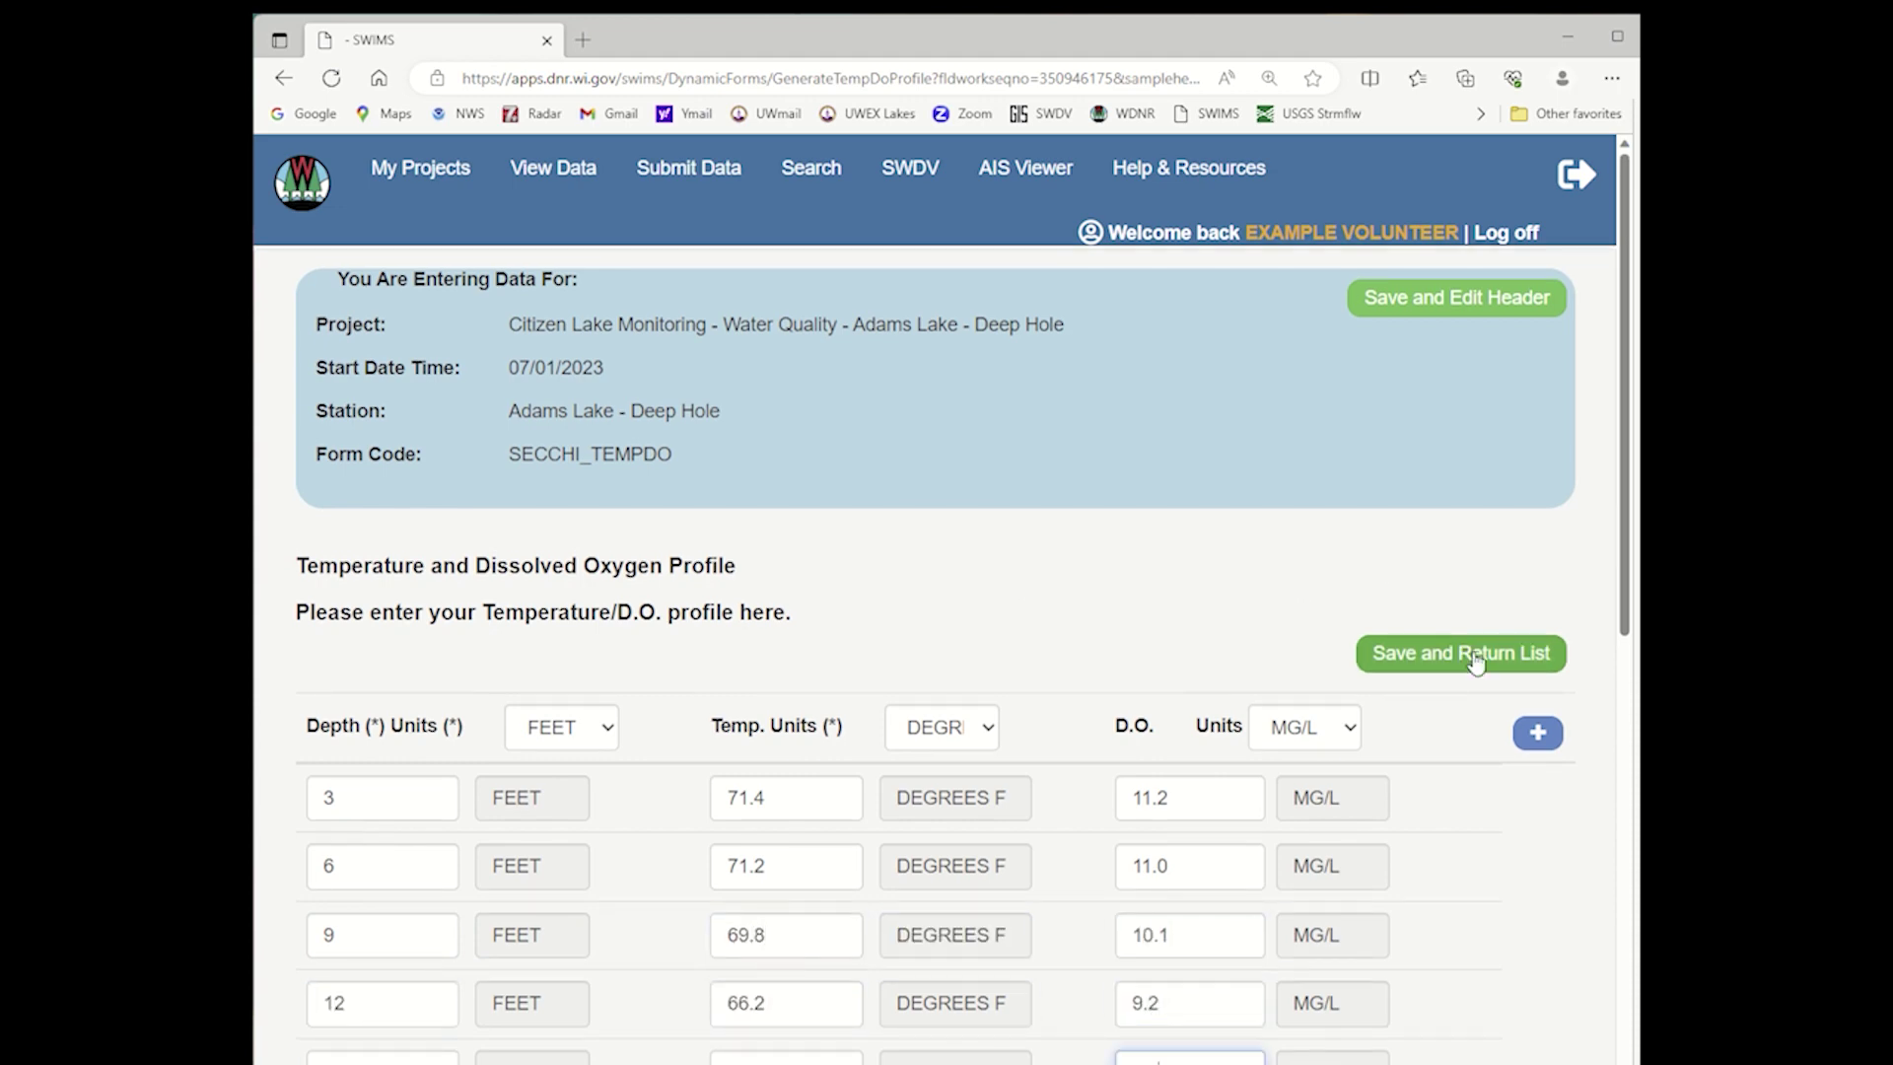
Save the four-depth profile and return to View Data, where the Adams Lake event shows COMPLETE
click(1476, 659)
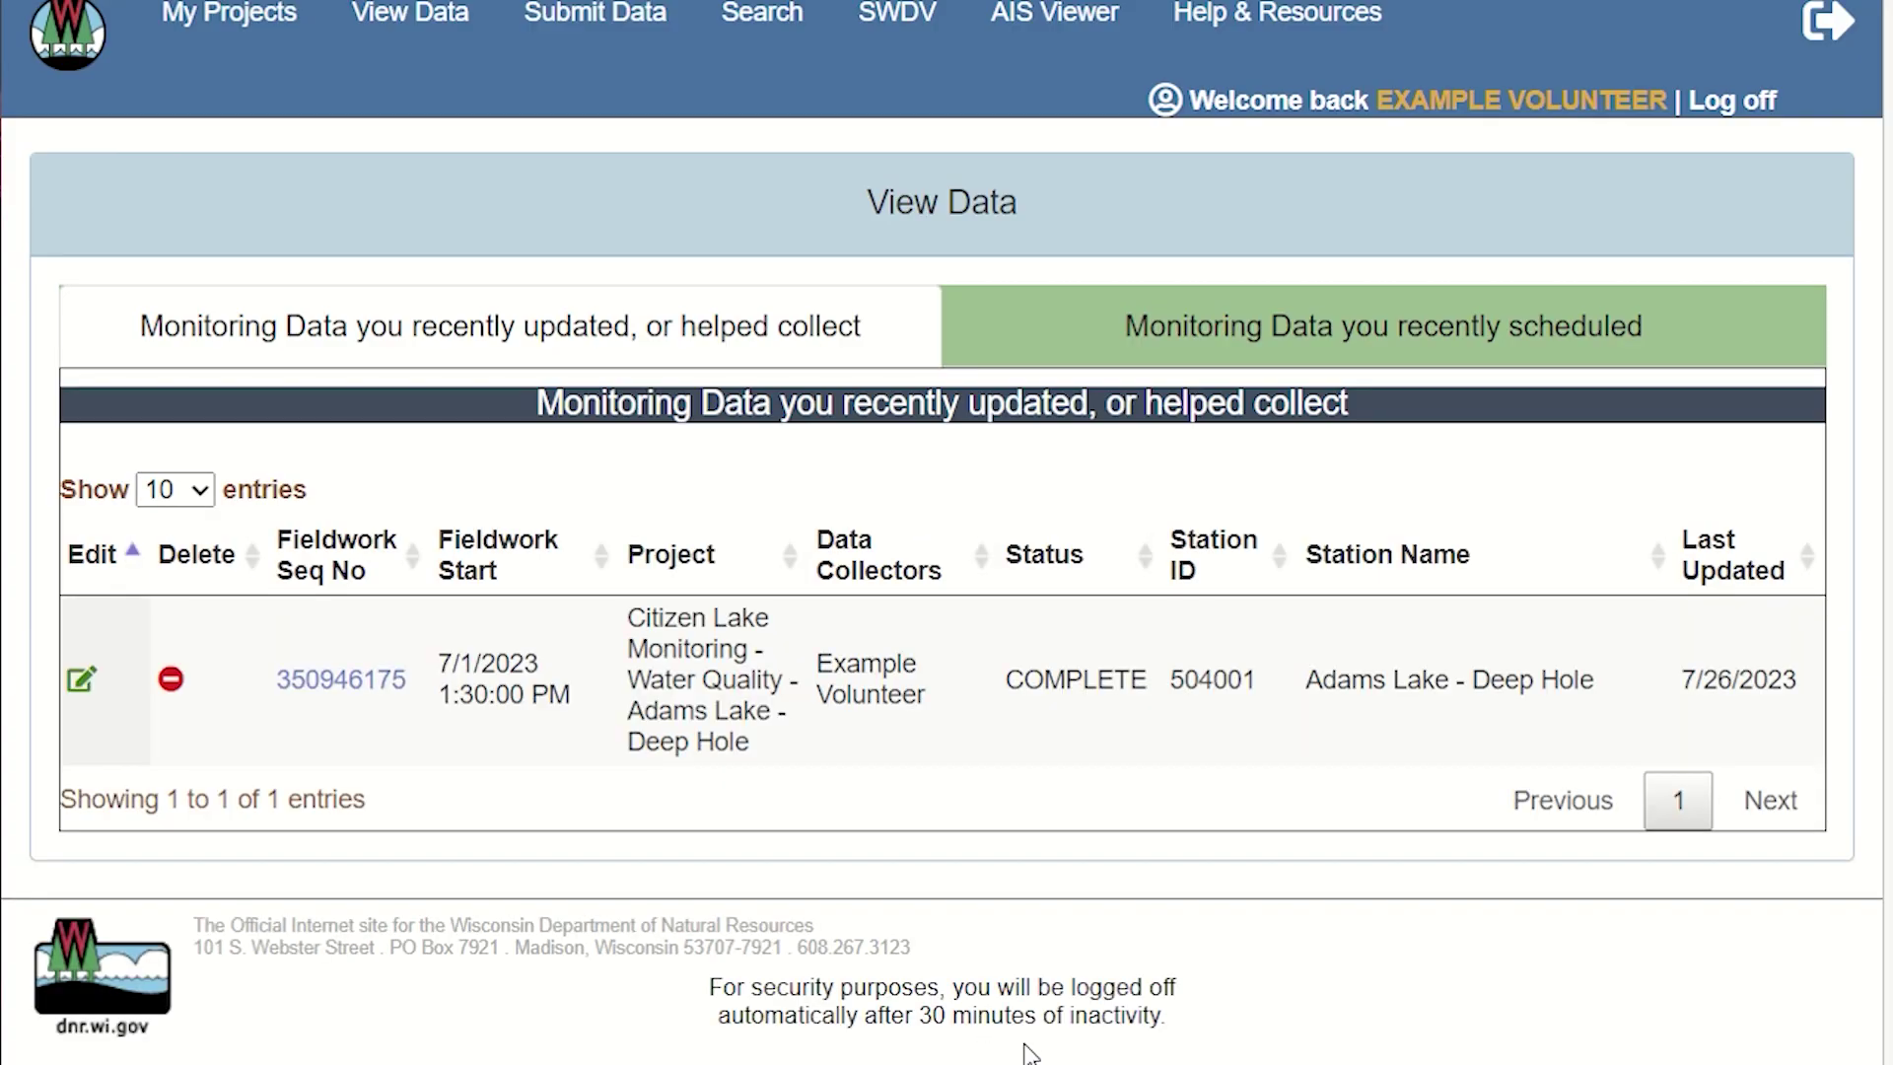